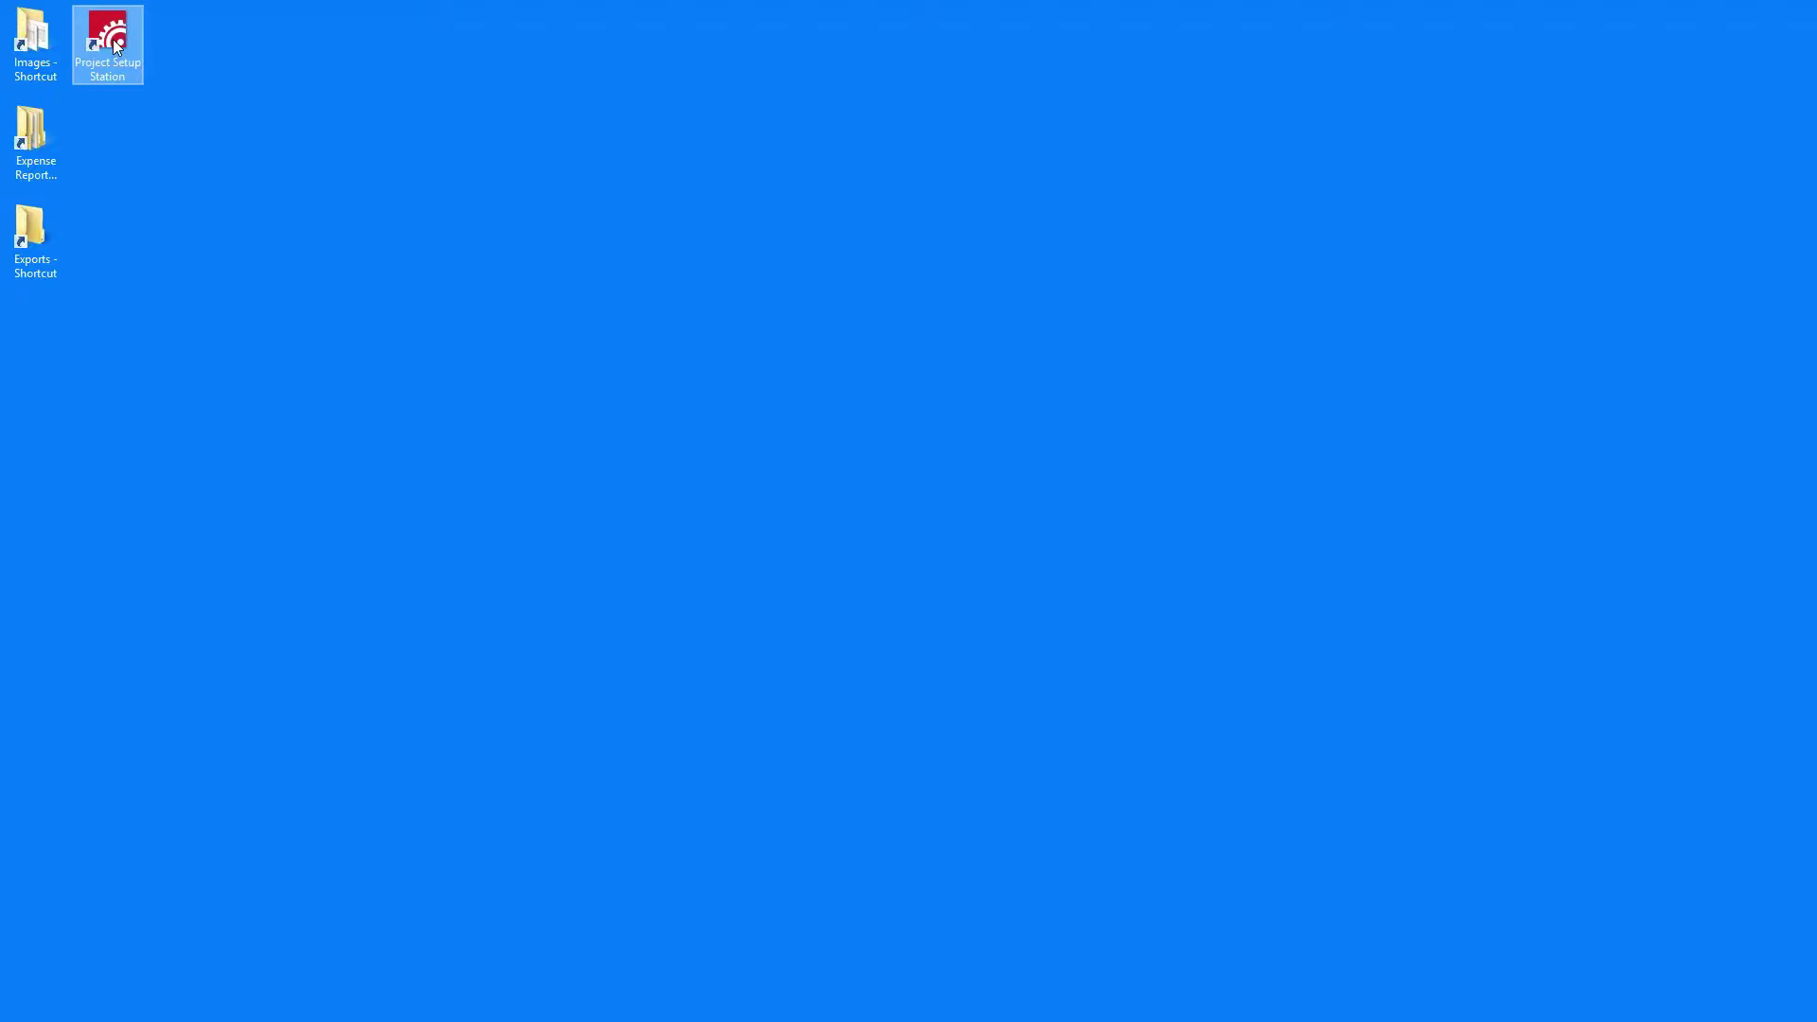
Launch Project Setup Station, open the server's Expense Report project and edit its Expense Report definition.
double_click(107, 38)
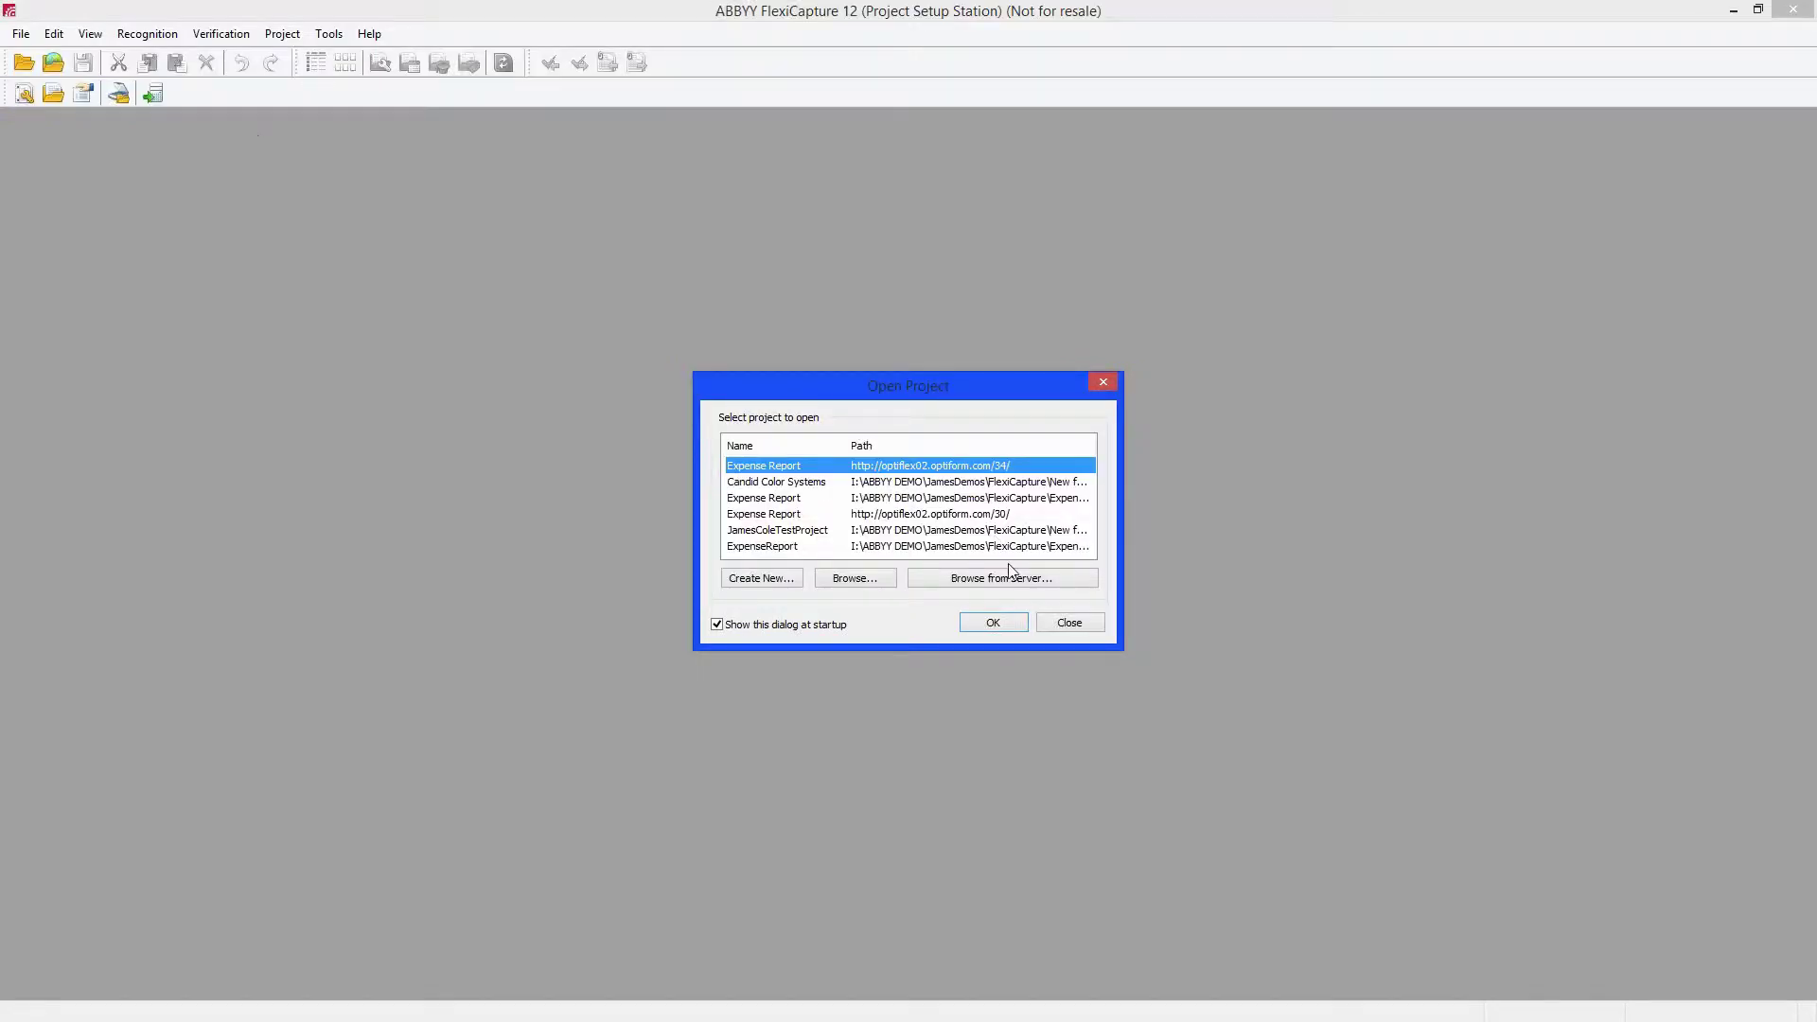
left_click(994, 620)
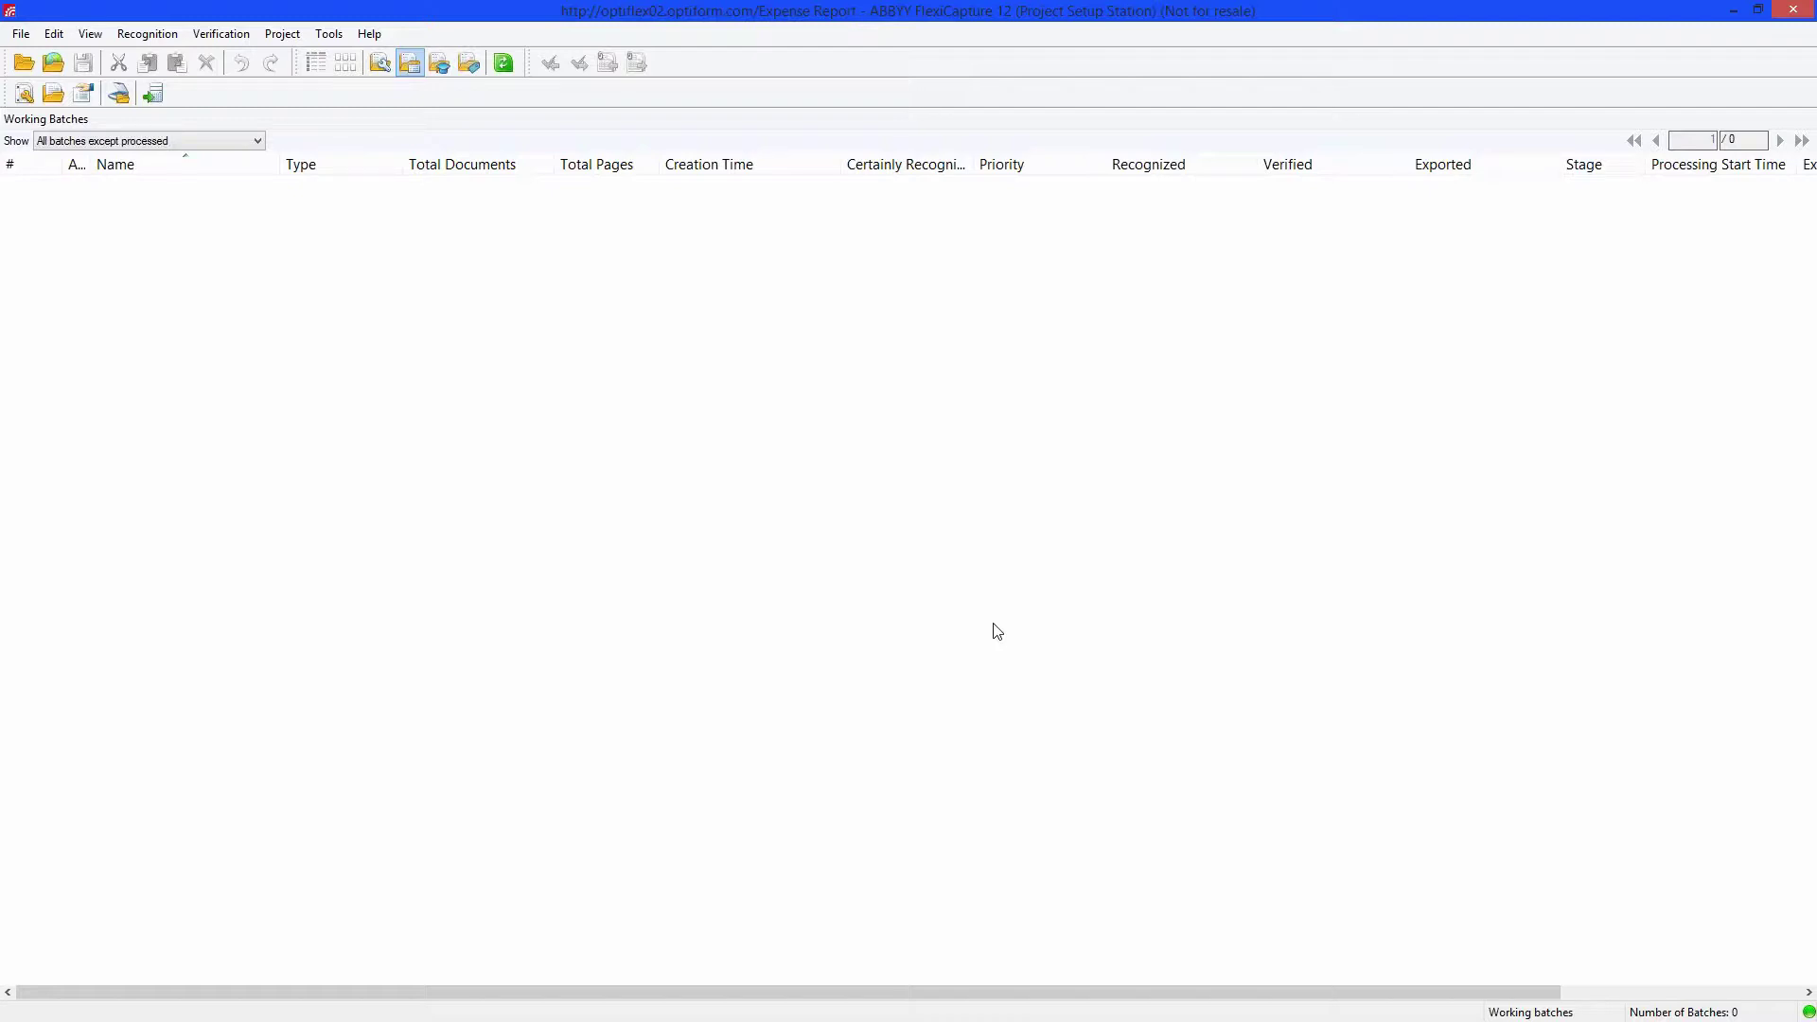
left_click(23, 96)
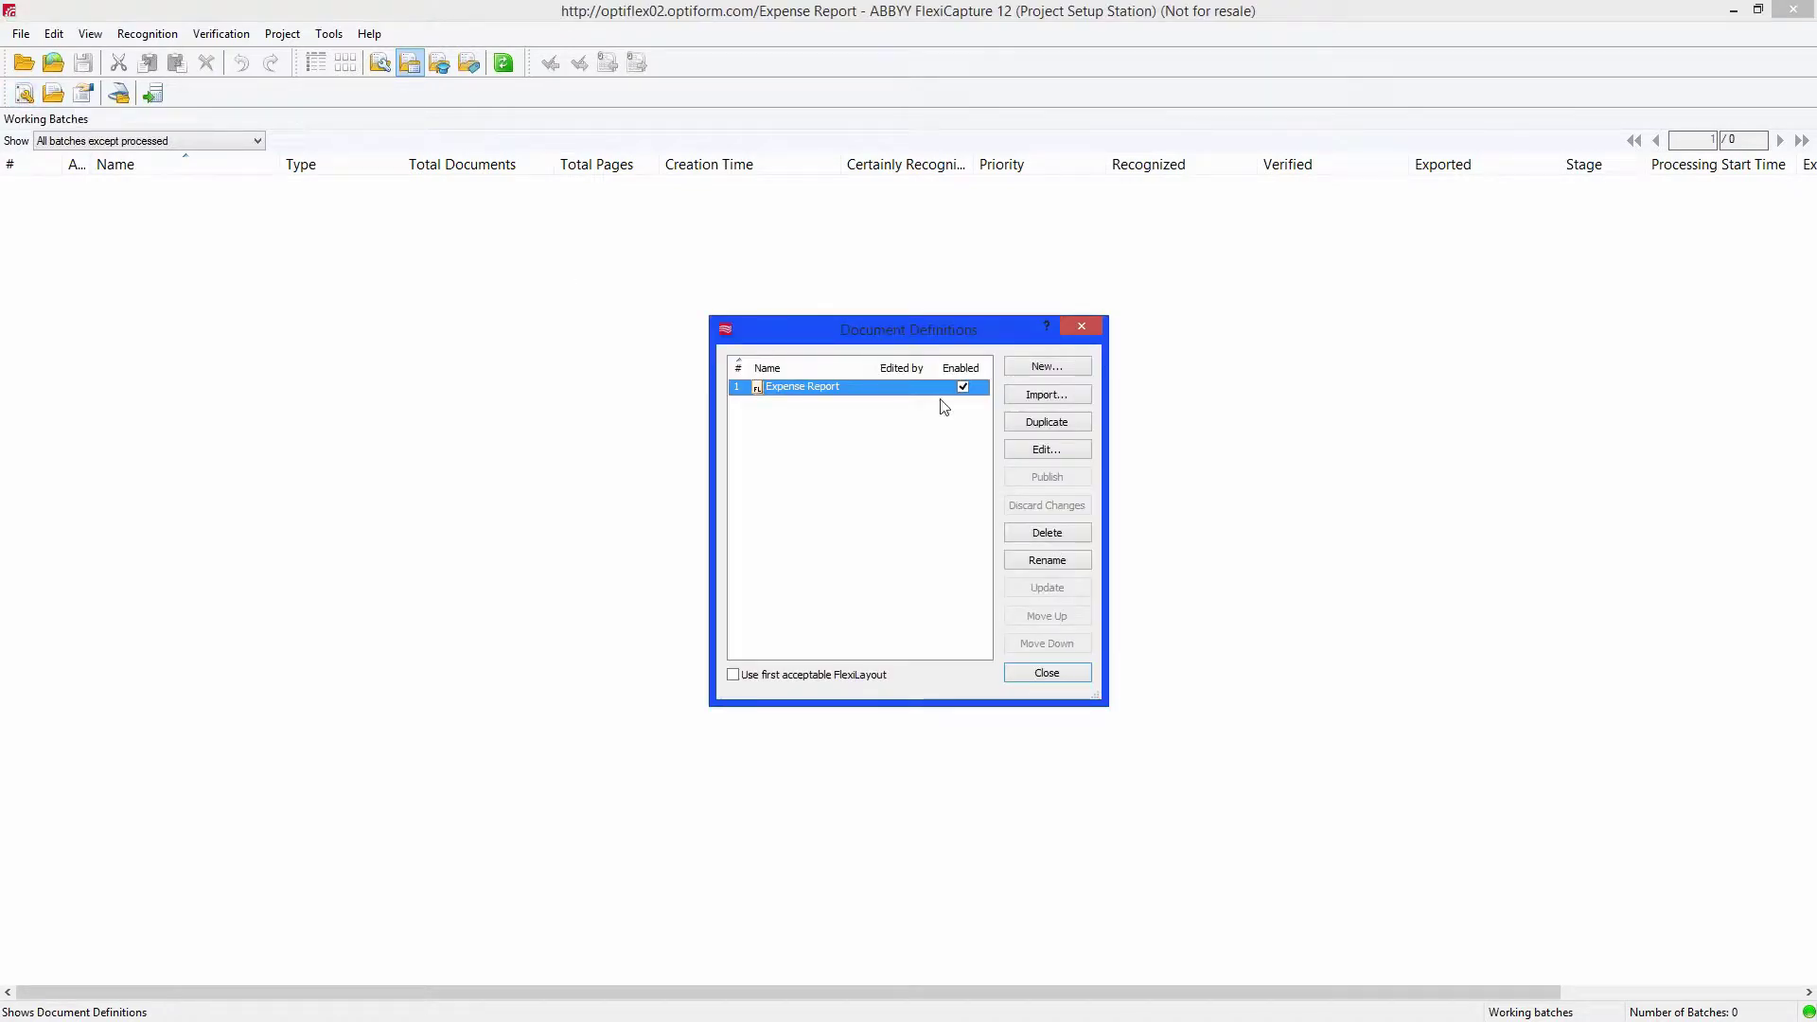
left_click(1063, 454)
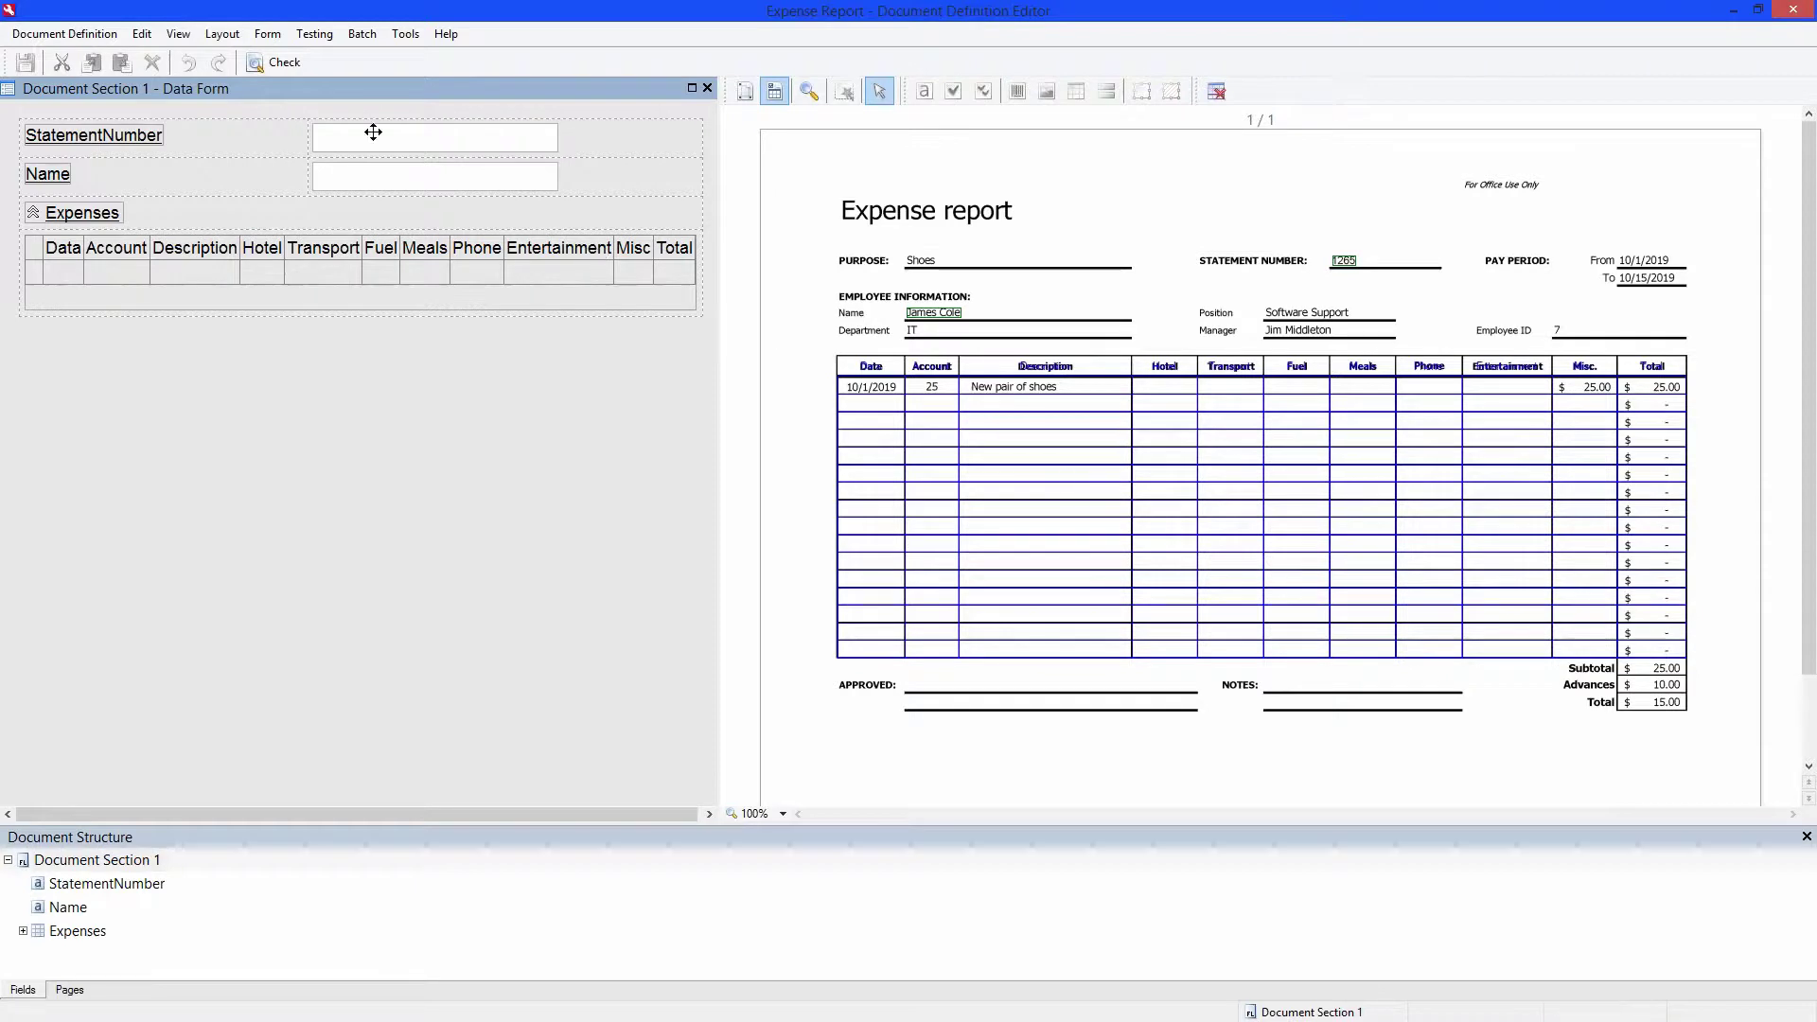
Open Export Settings and edit the 'Export to data files' destination's export folder.
left_click(80, 36)
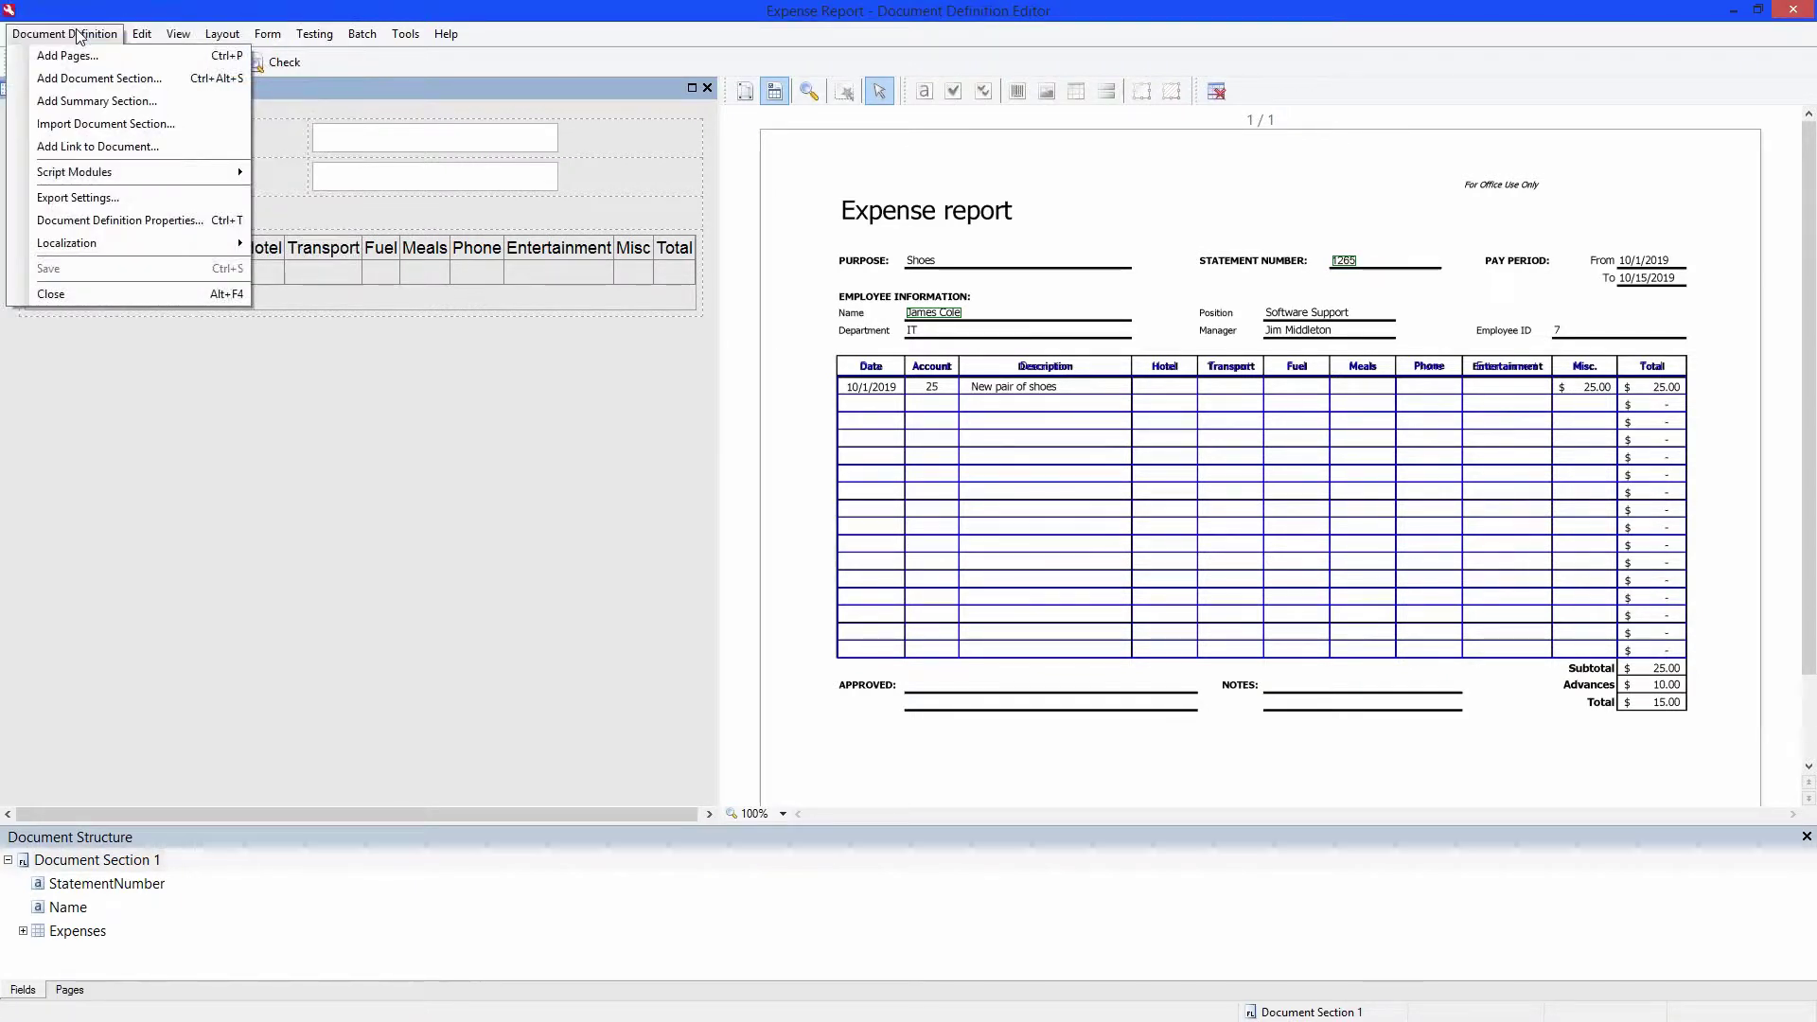
left_click(91, 199)
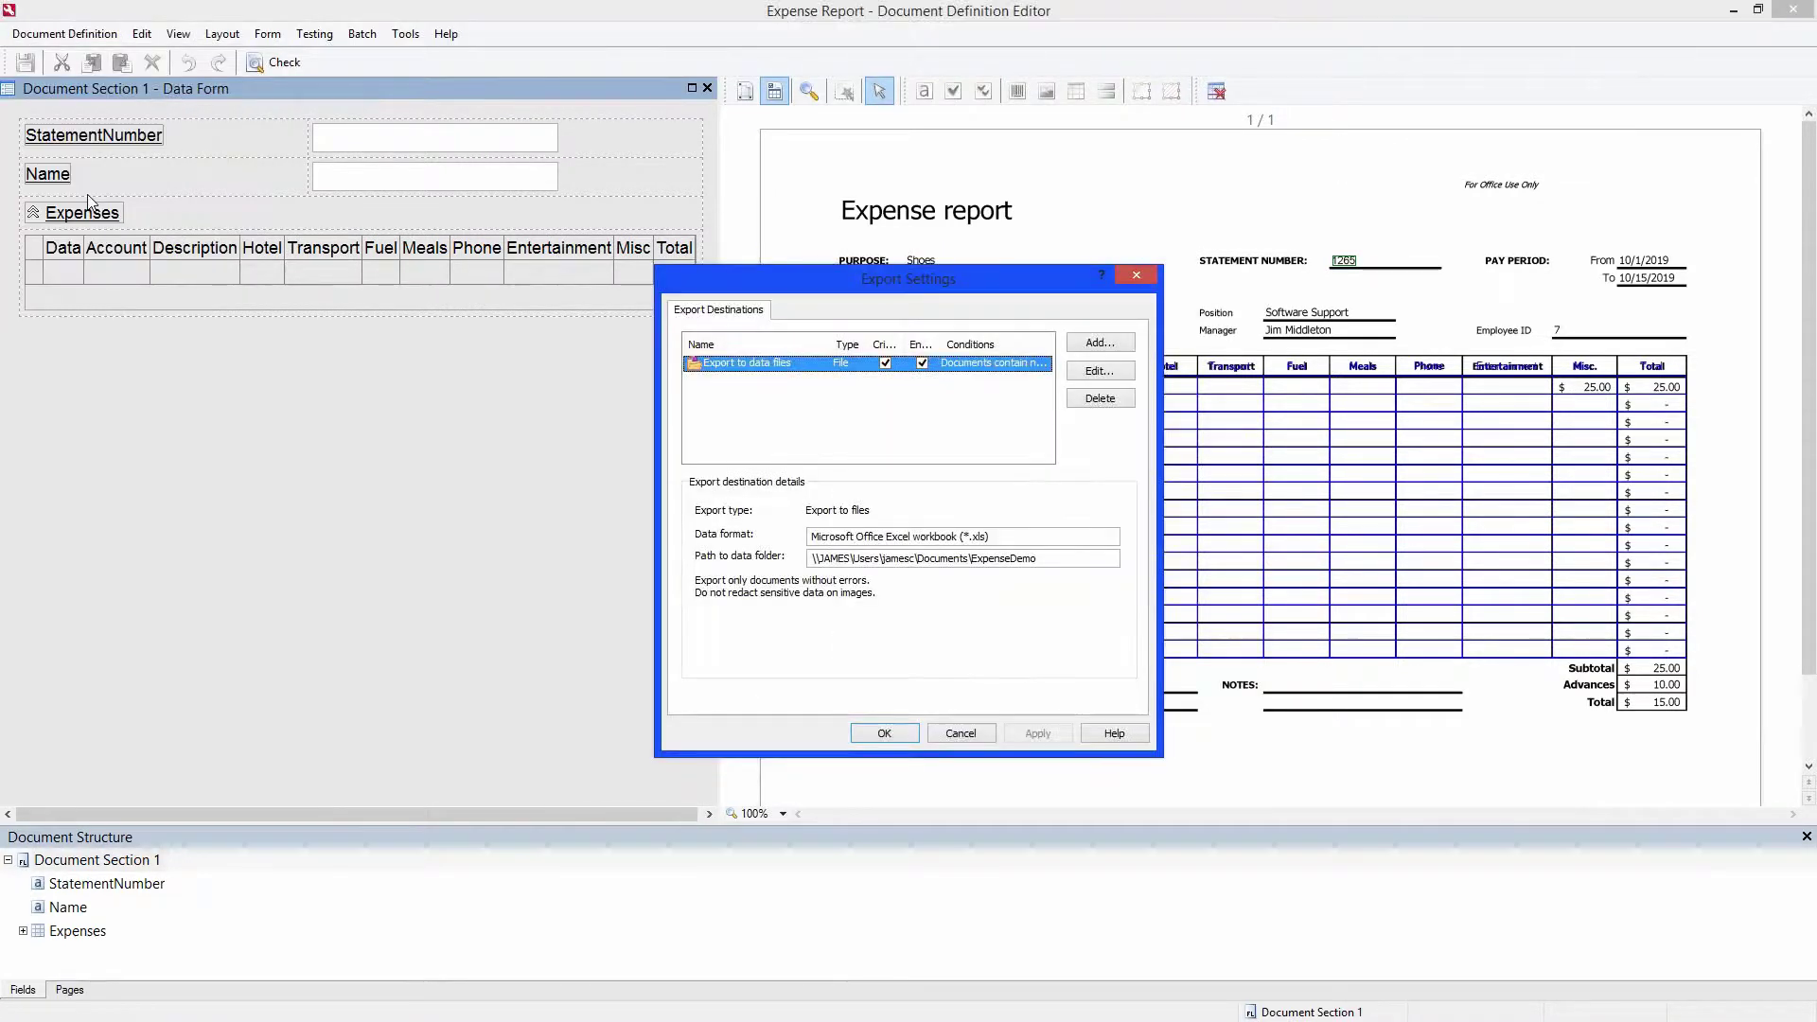
left_click(1119, 372)
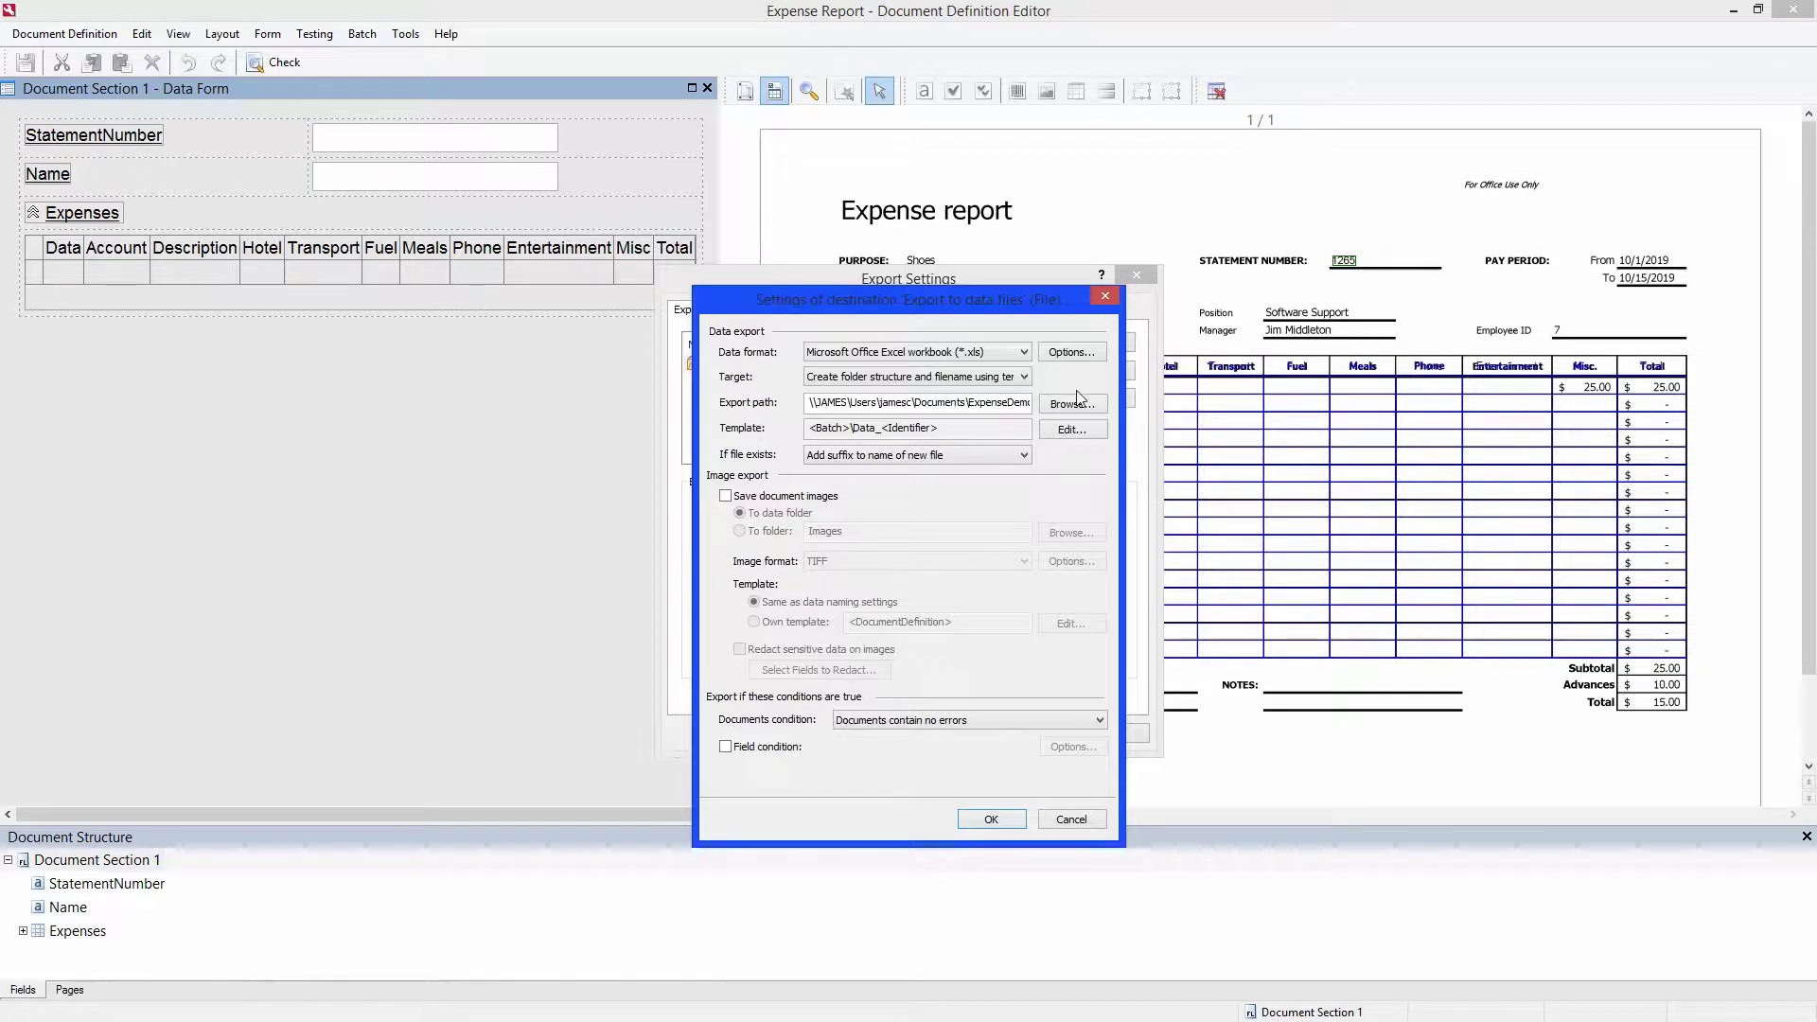
left_click(1086, 404)
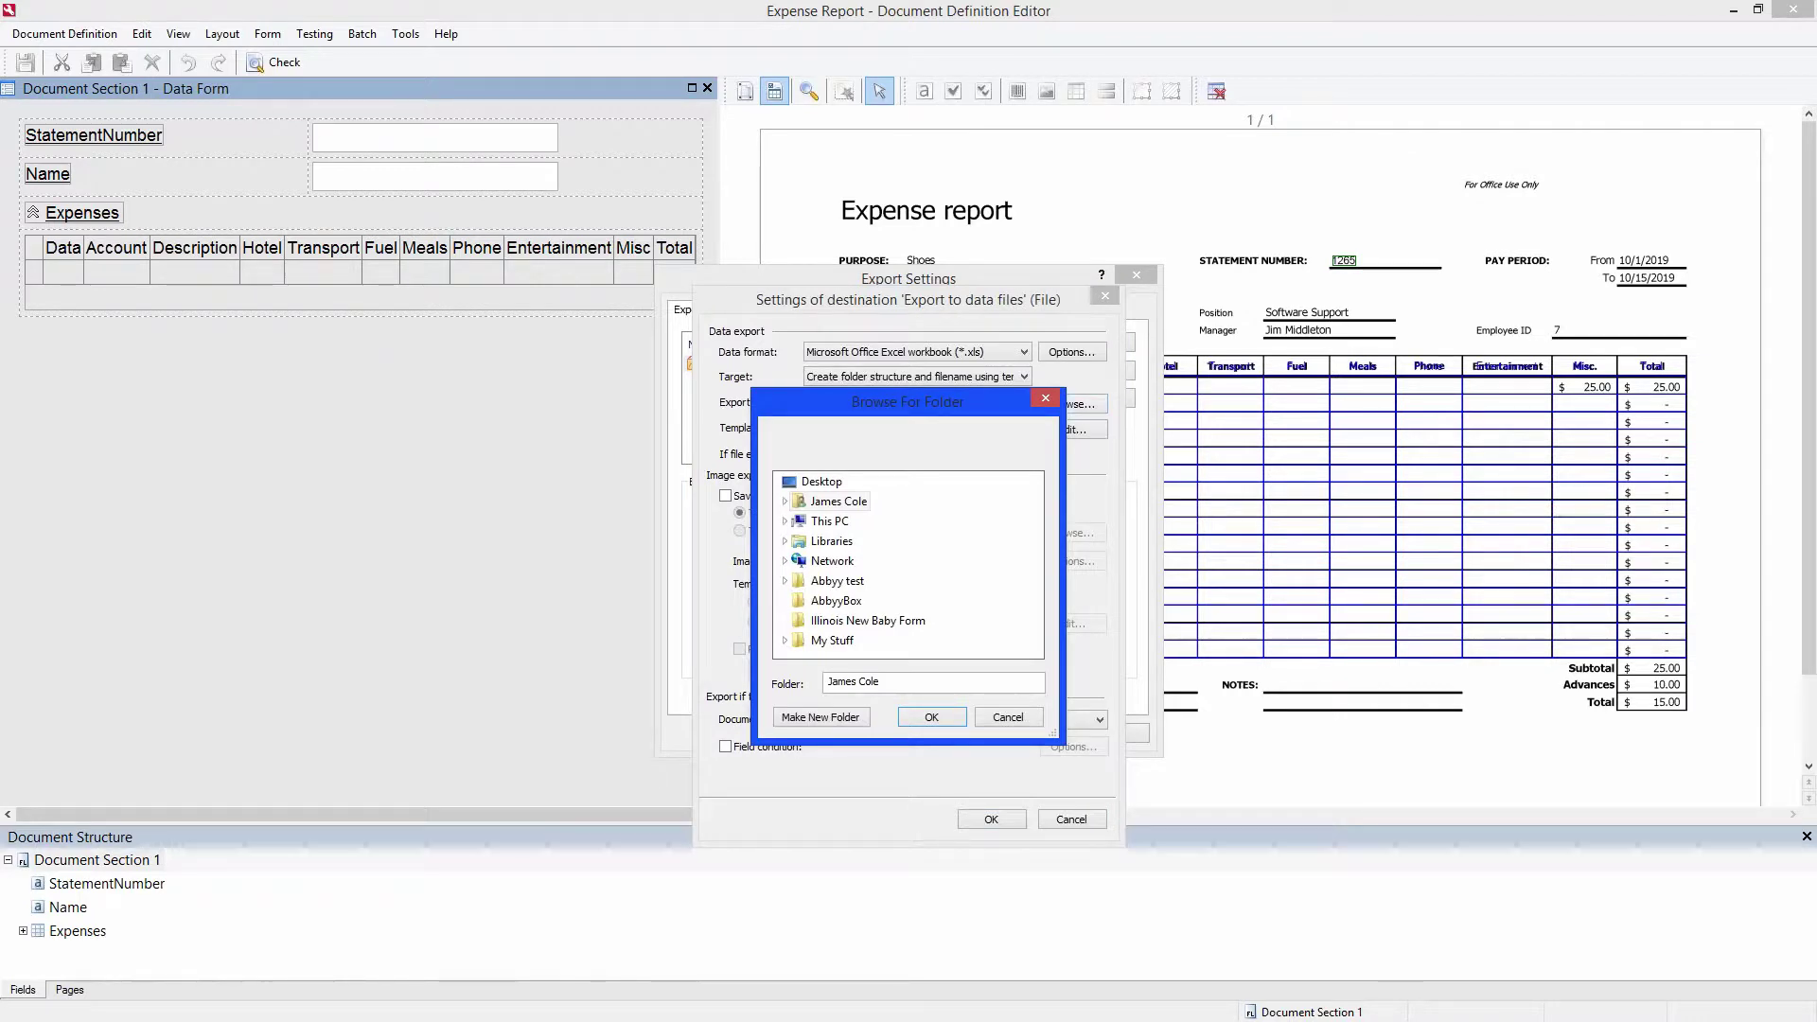
Set the export path to the network share's Users > user > Documents > ExpenseDemo > Exports folder.
left_click(816, 562)
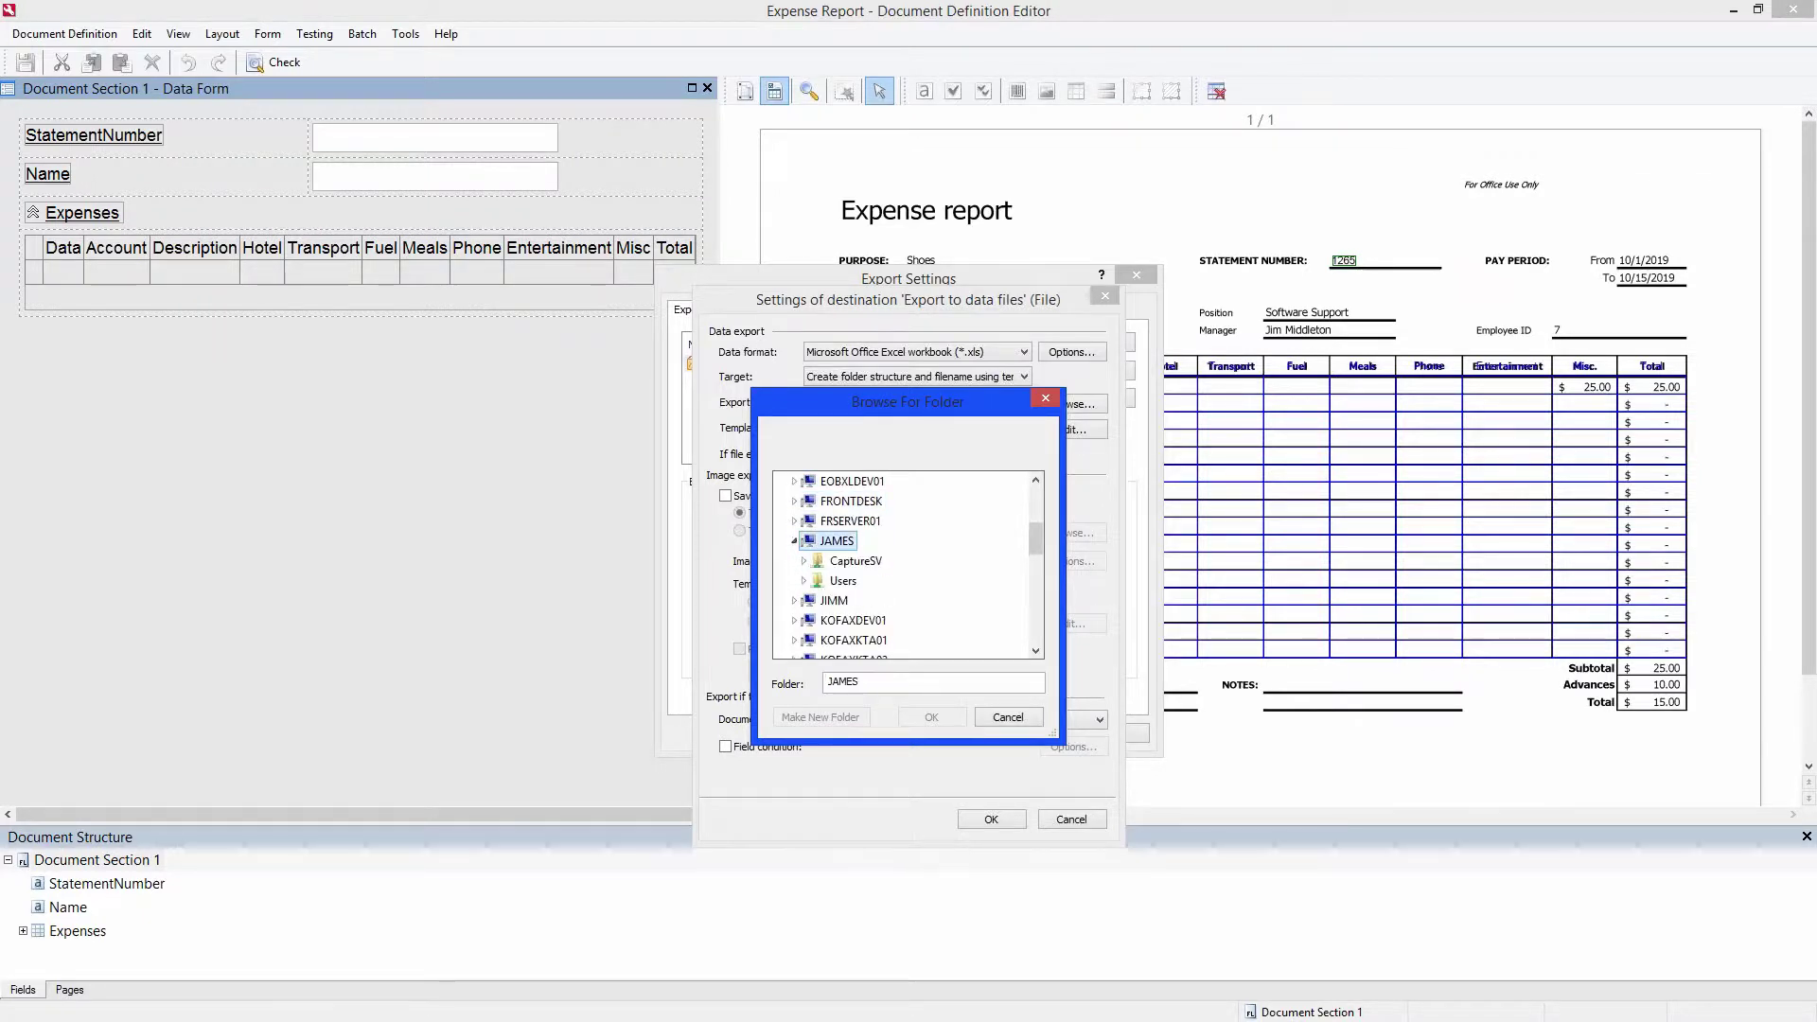
double_click(845, 580)
scroll(856, 587, "down", 1)
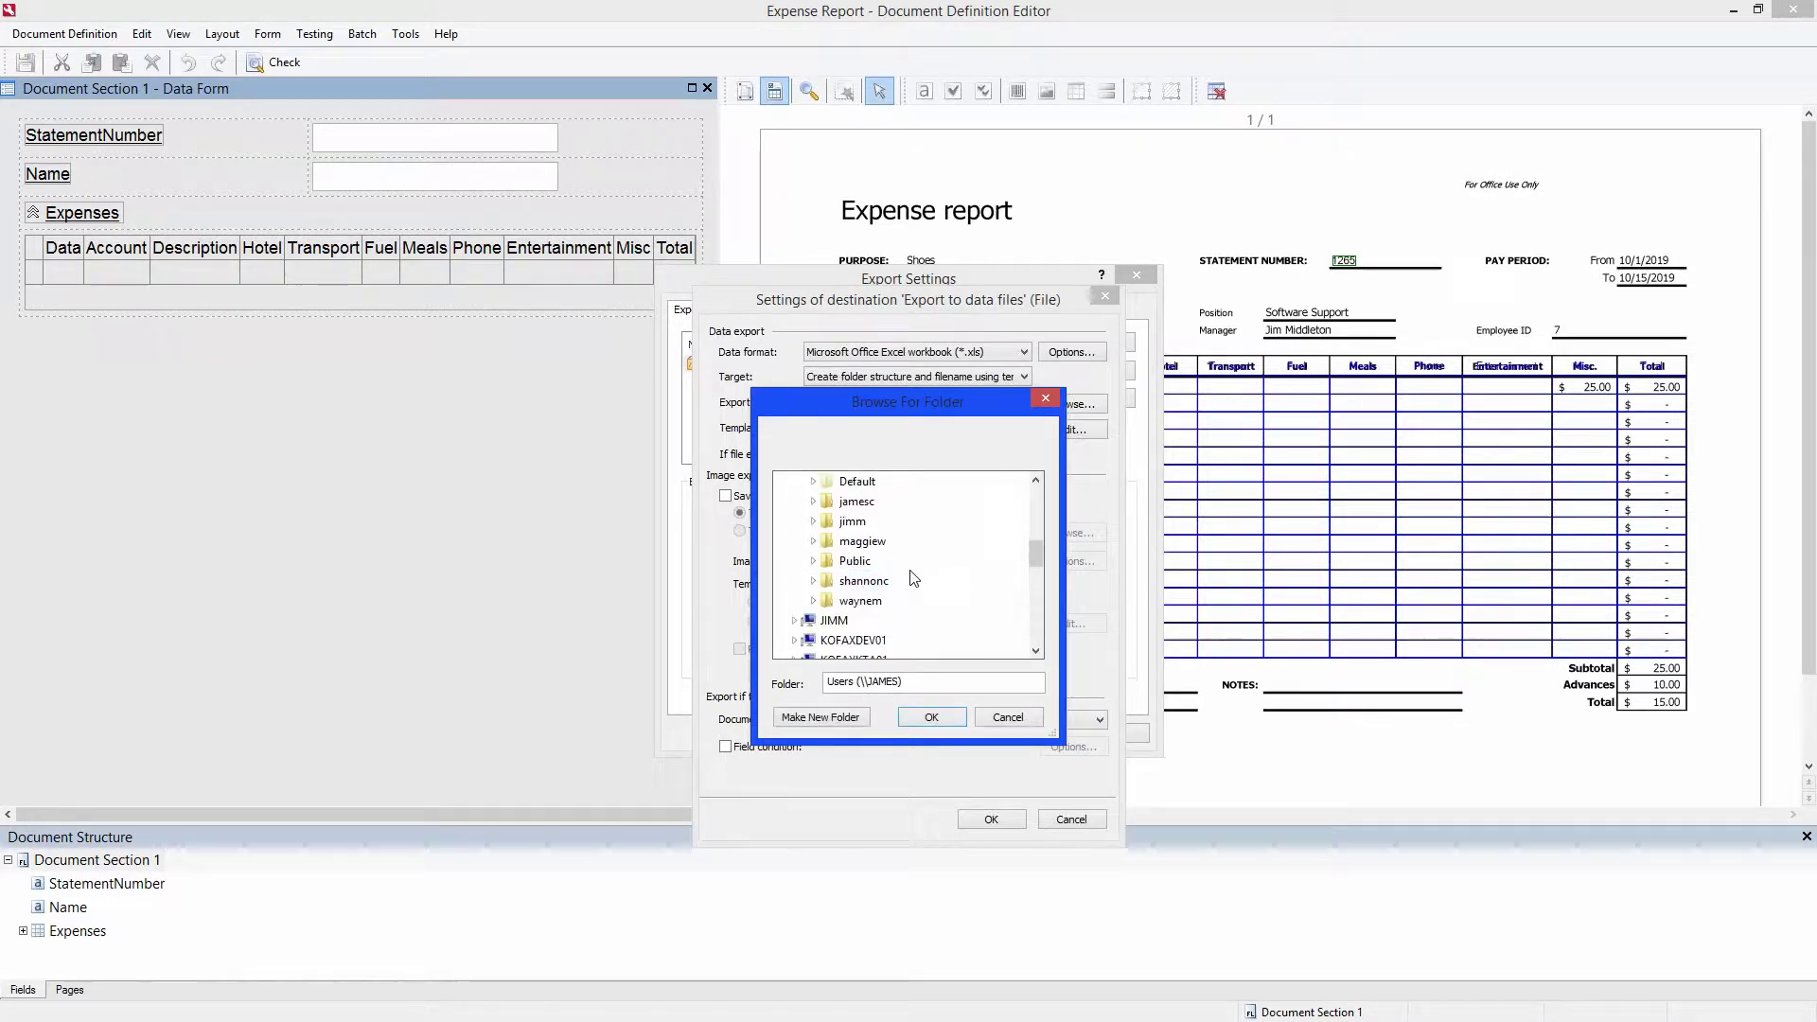
double_click(856, 500)
scroll(866, 530, "down", 2)
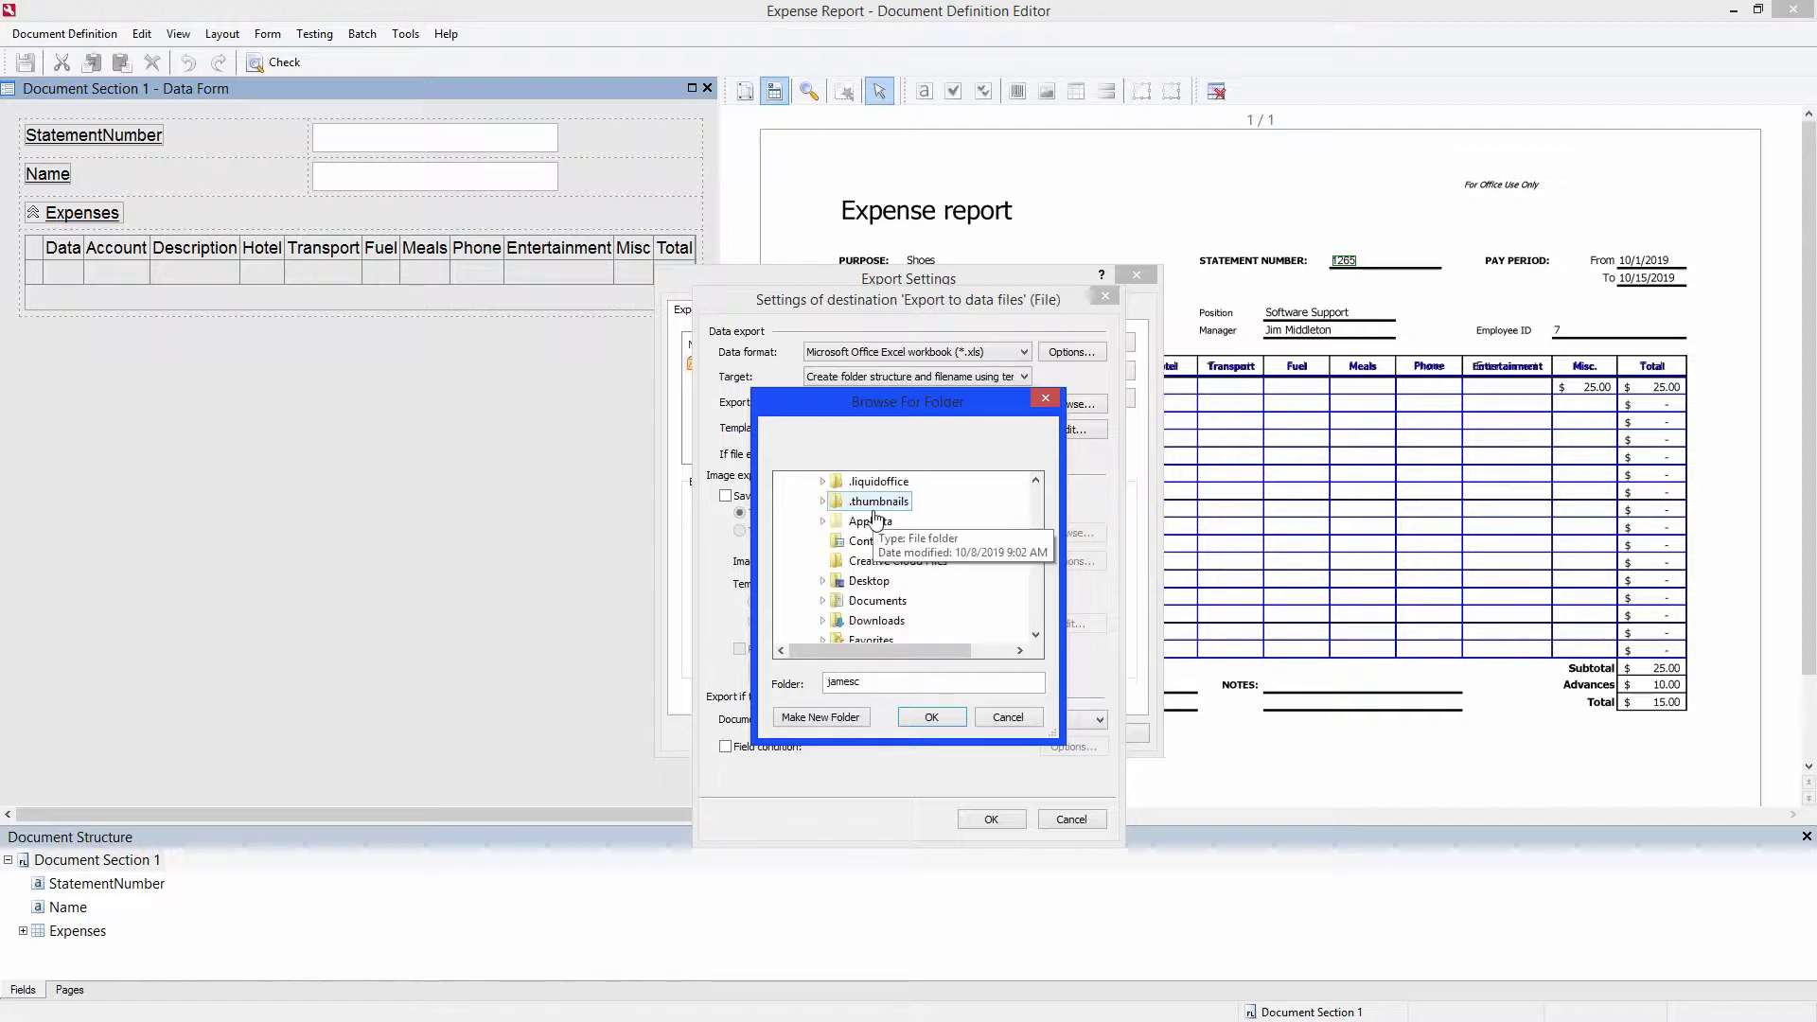
double_click(873, 580)
scroll(875, 596, "down", 2)
double_click(878, 601)
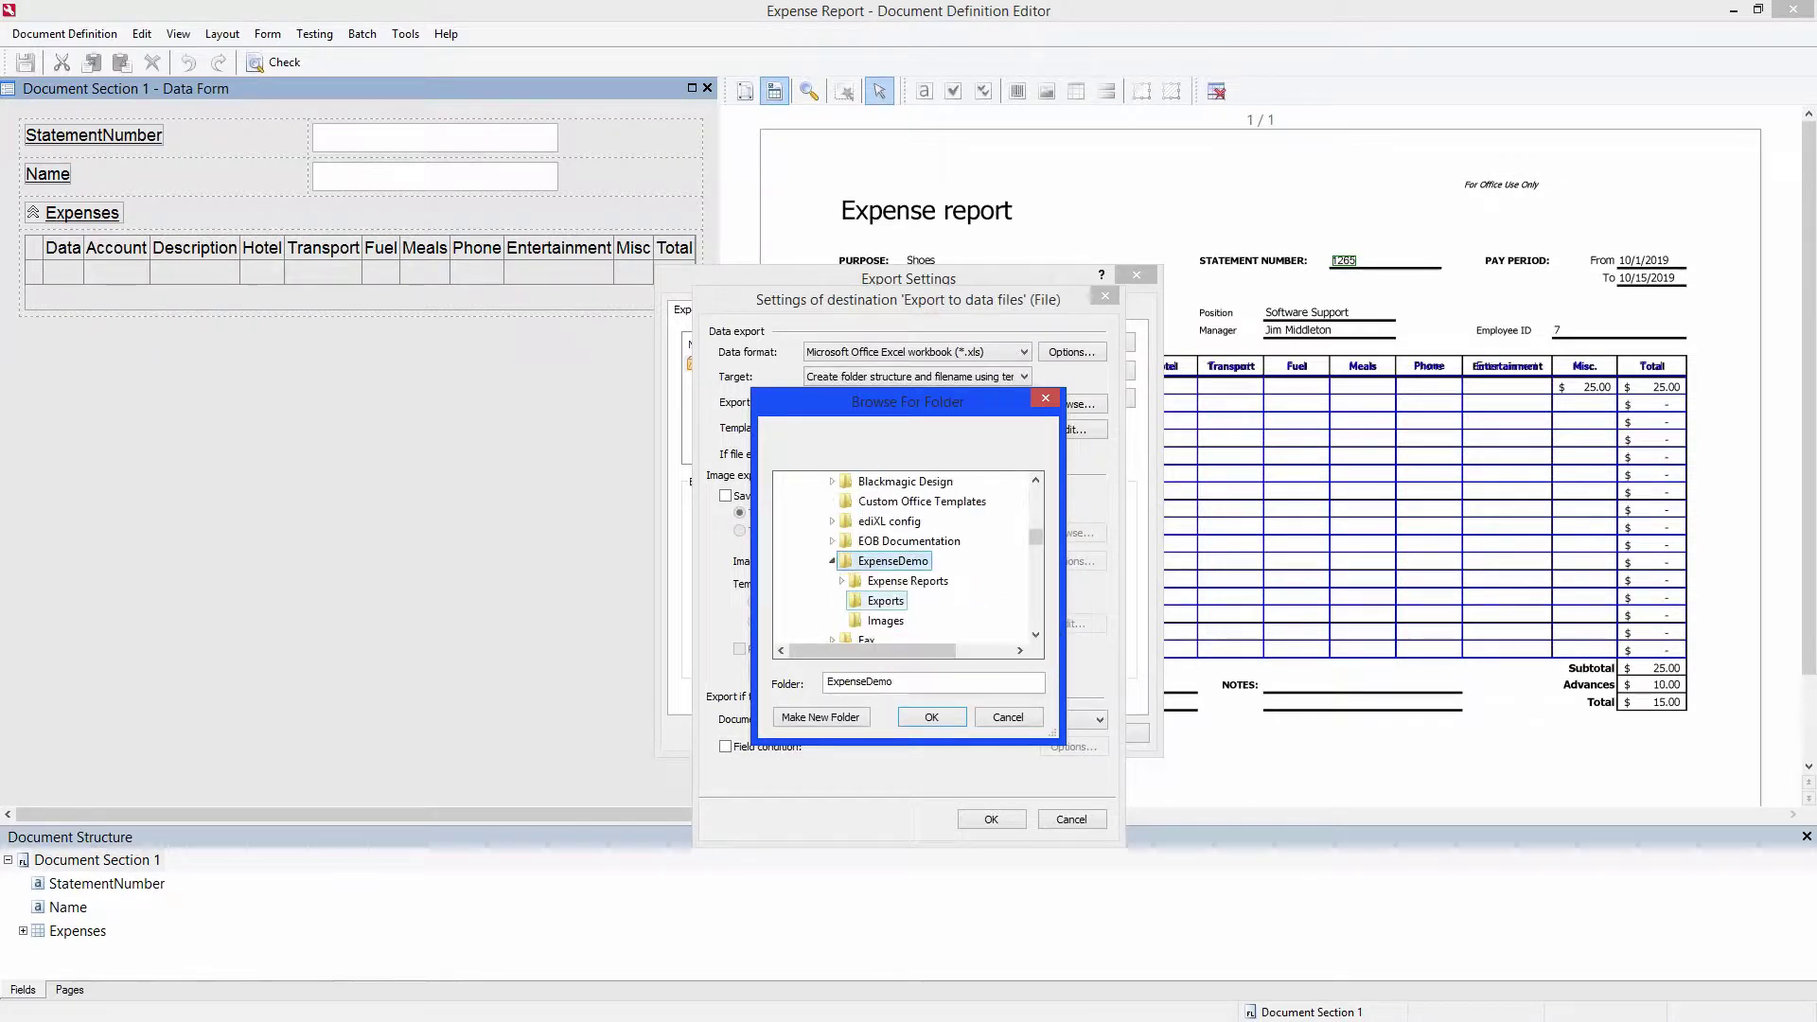
left_click(886, 600)
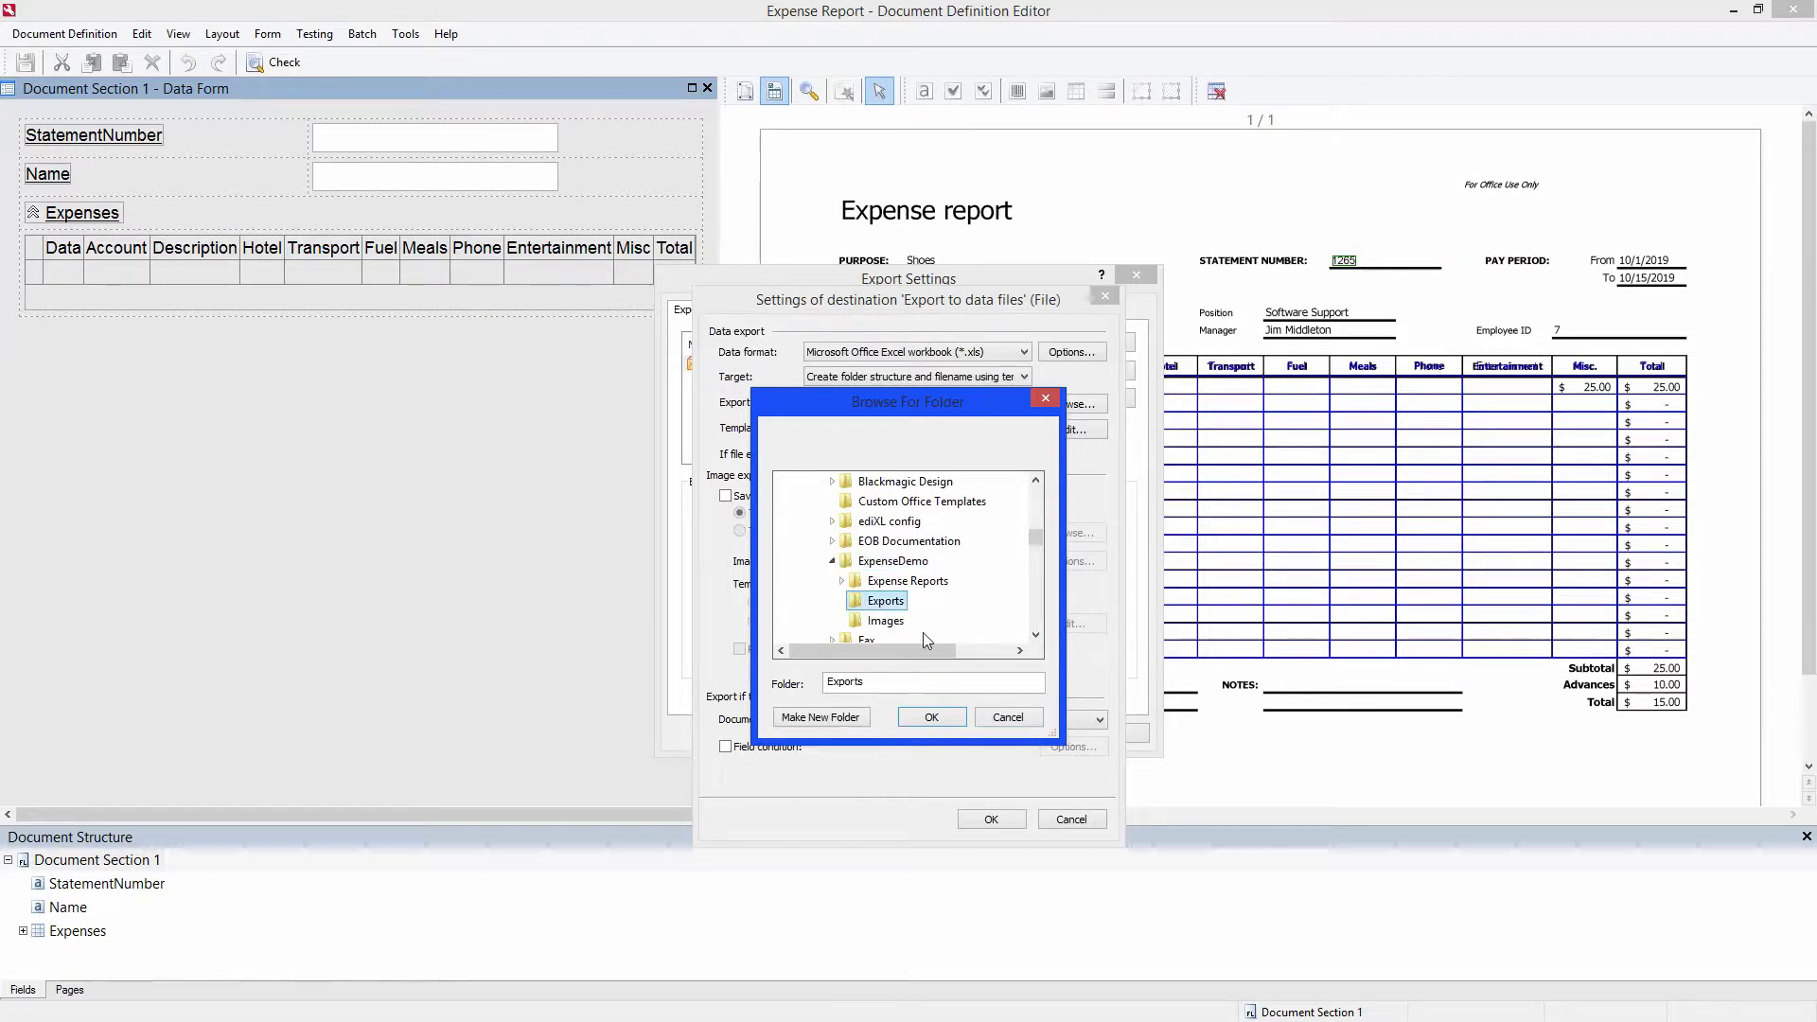
left_click(931, 718)
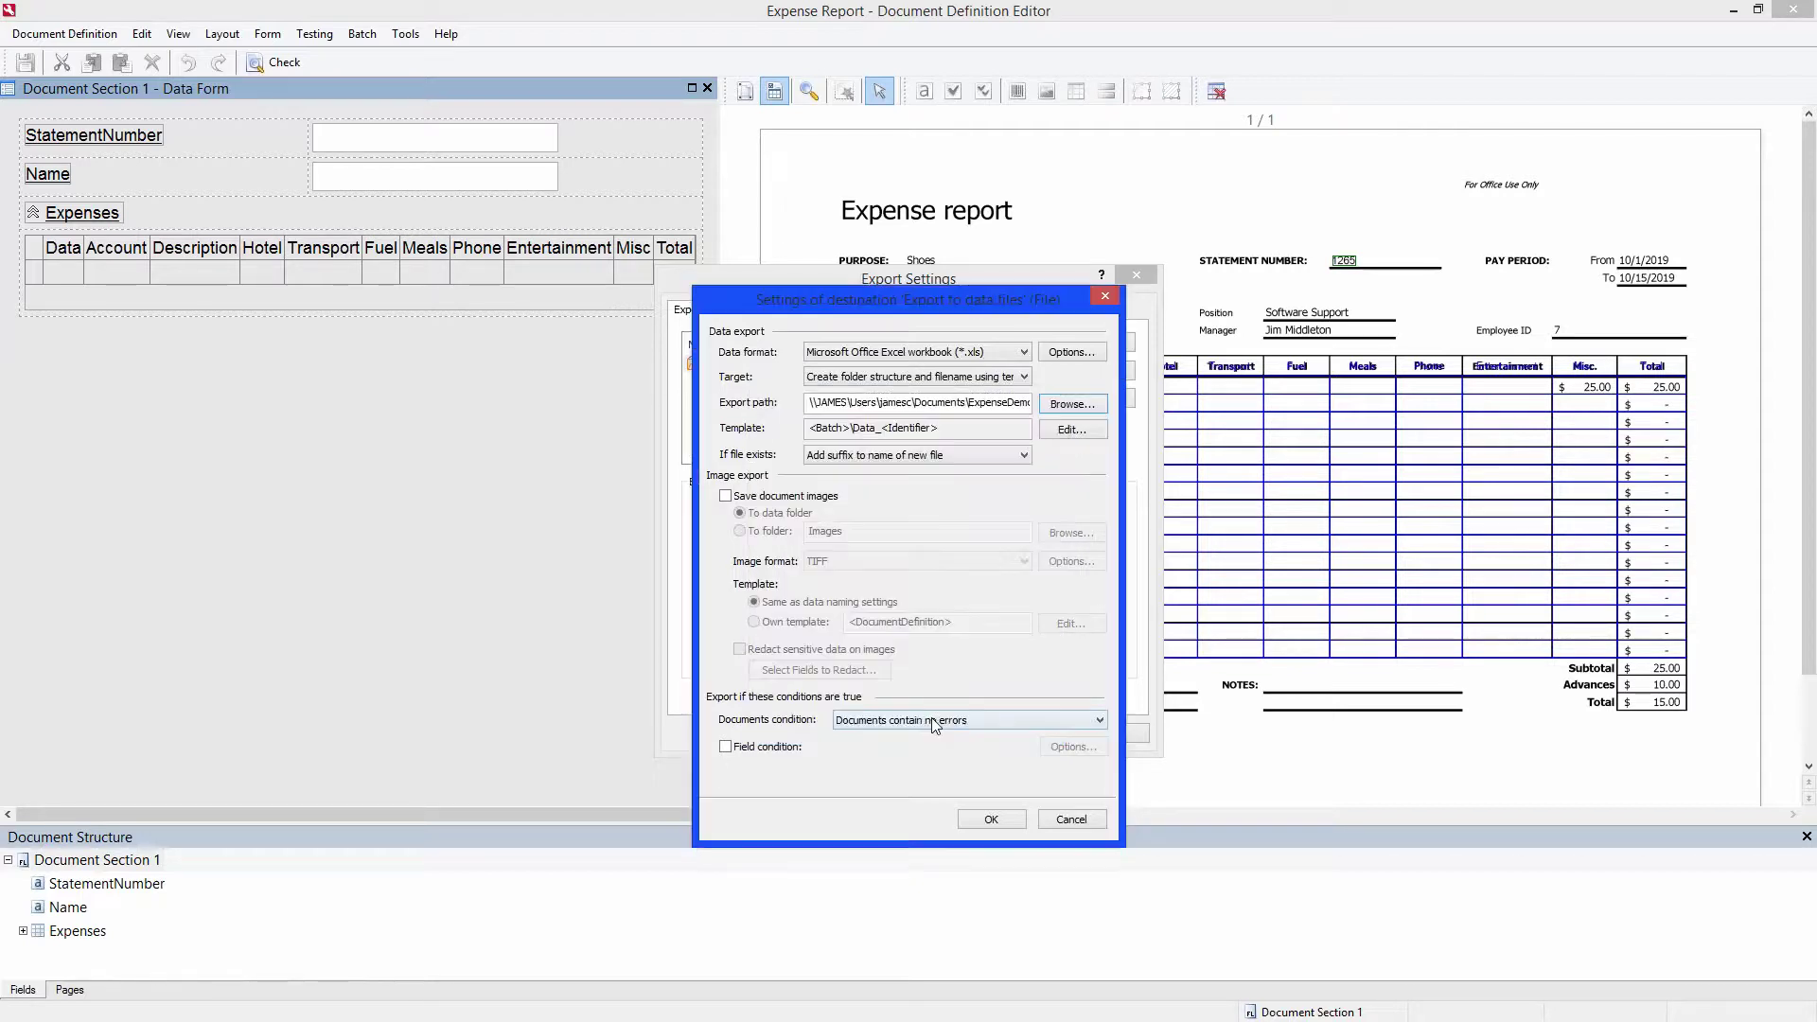
Apply the export destination settings, save the Expense Report definition, and close the editor.
left_click(989, 820)
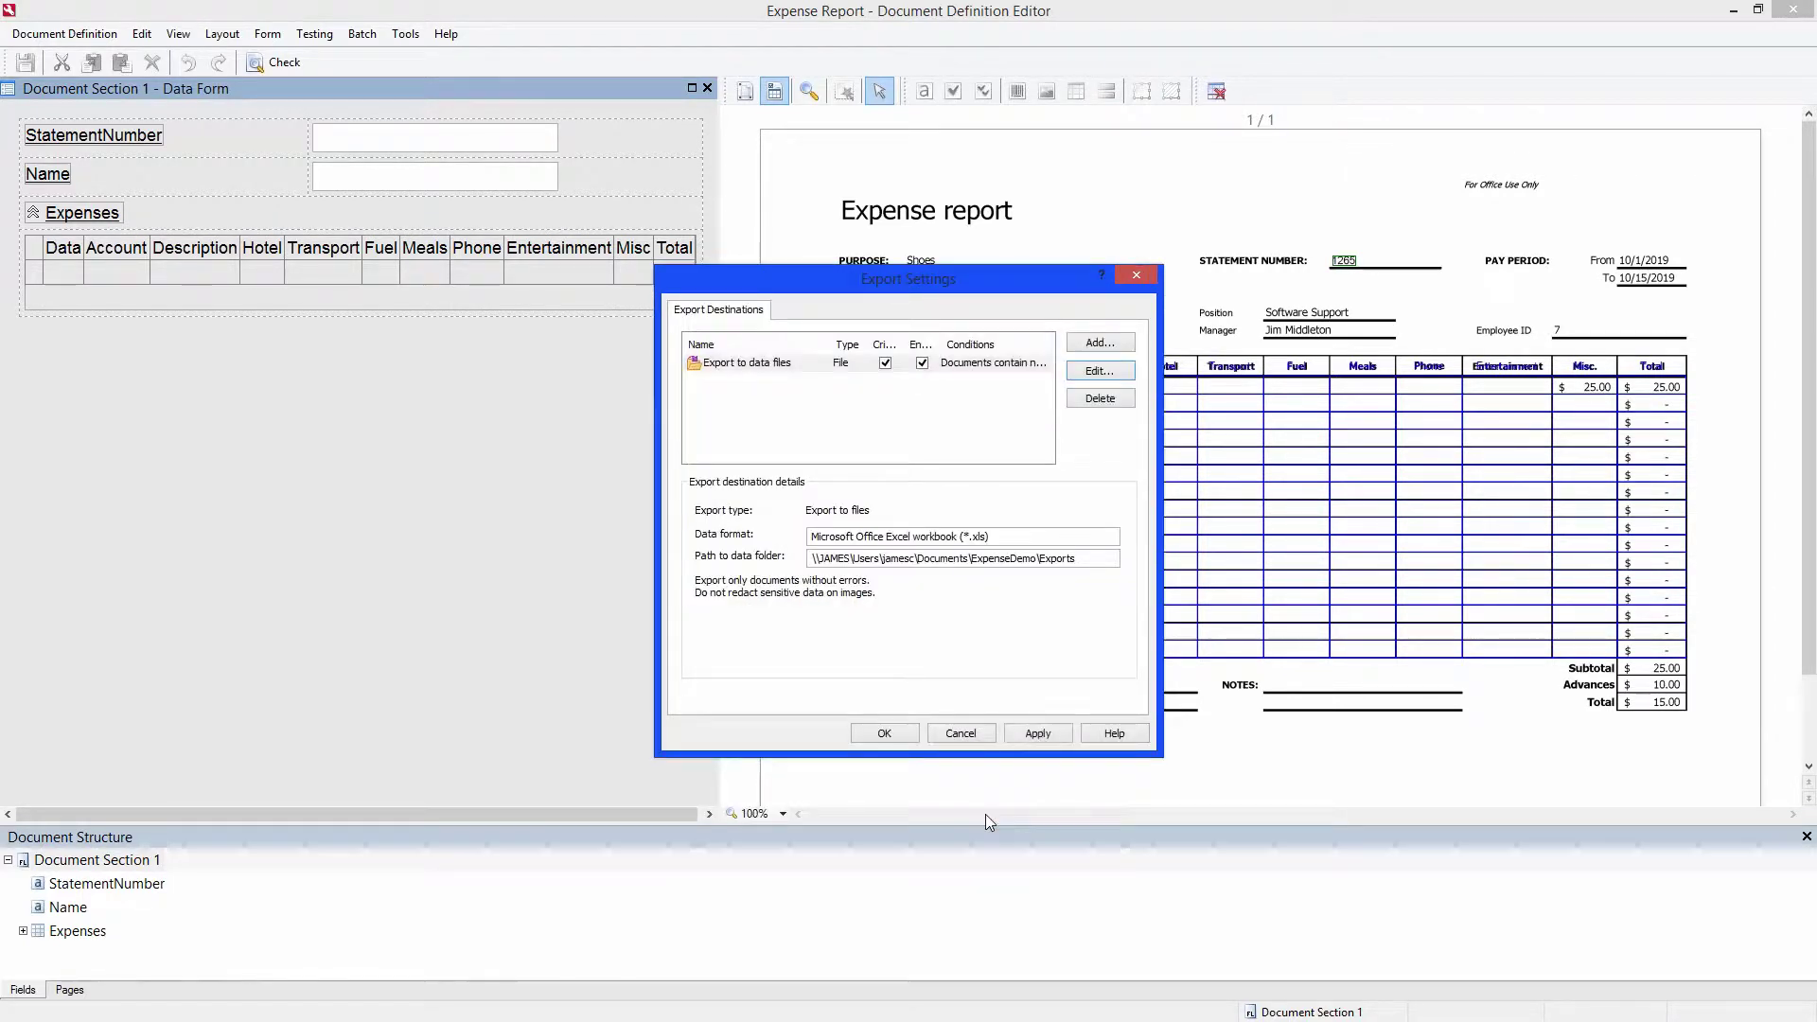
left_click(885, 735)
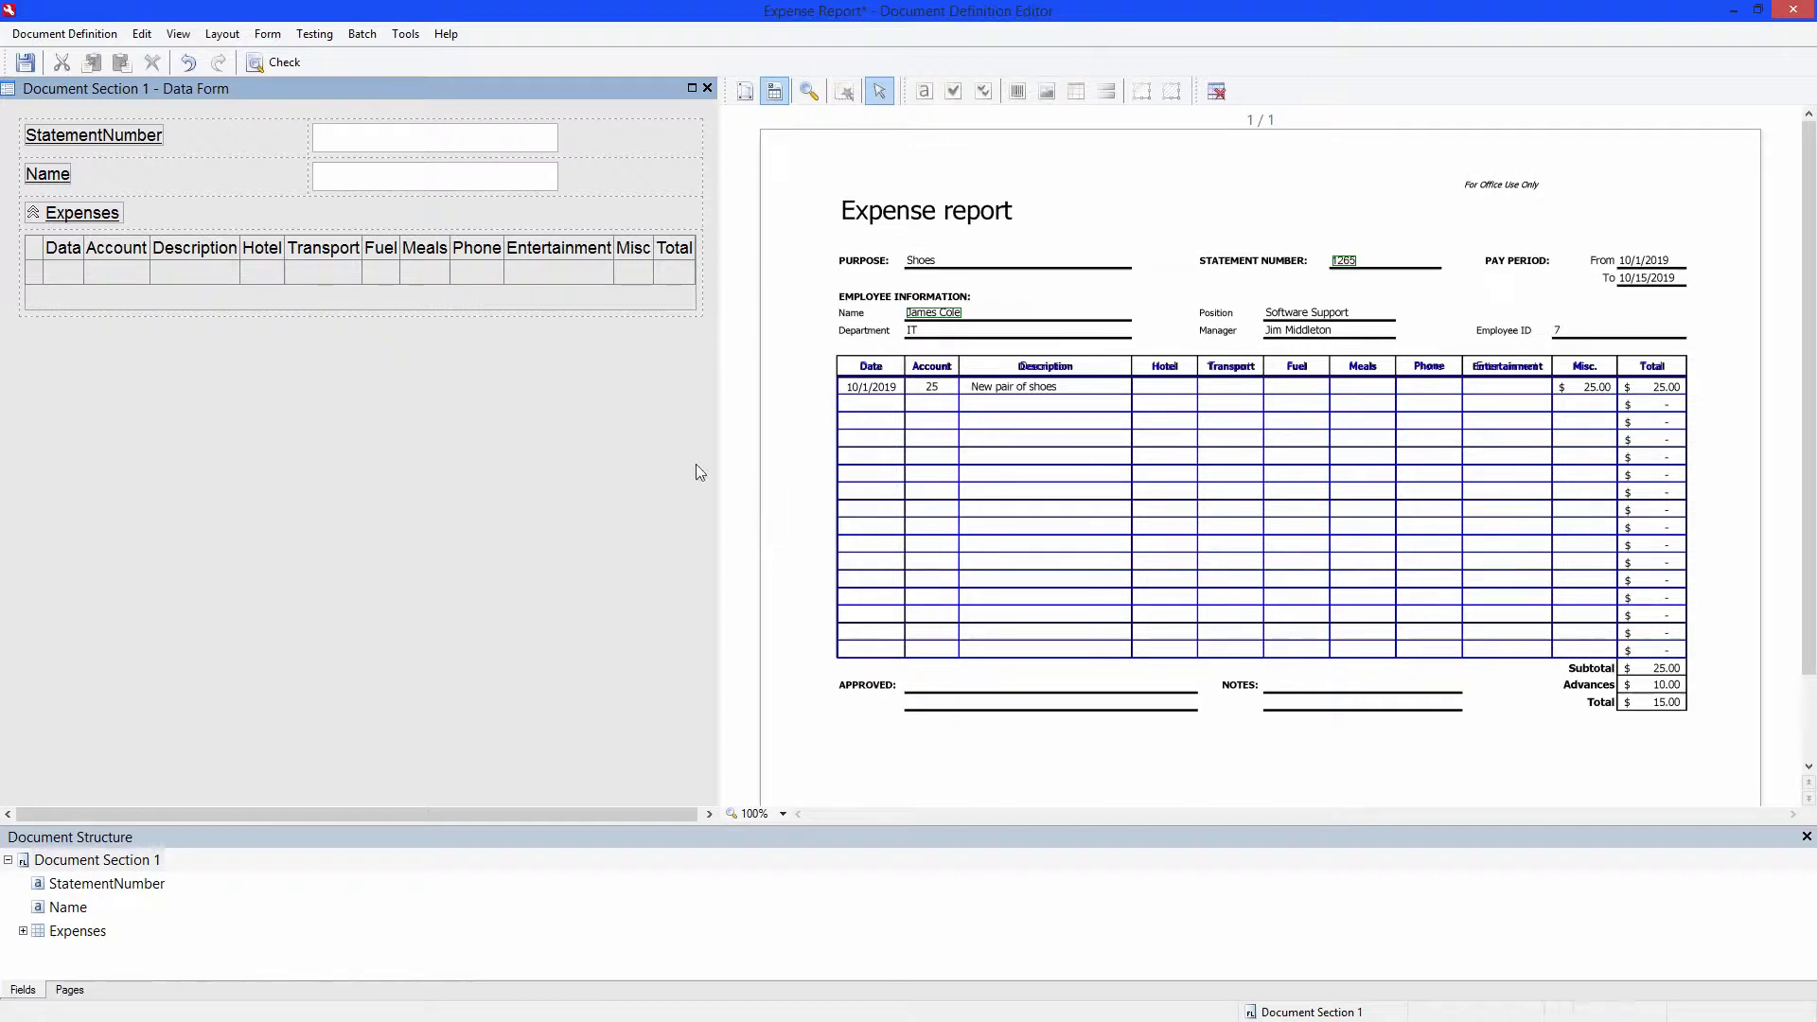
left_click(26, 62)
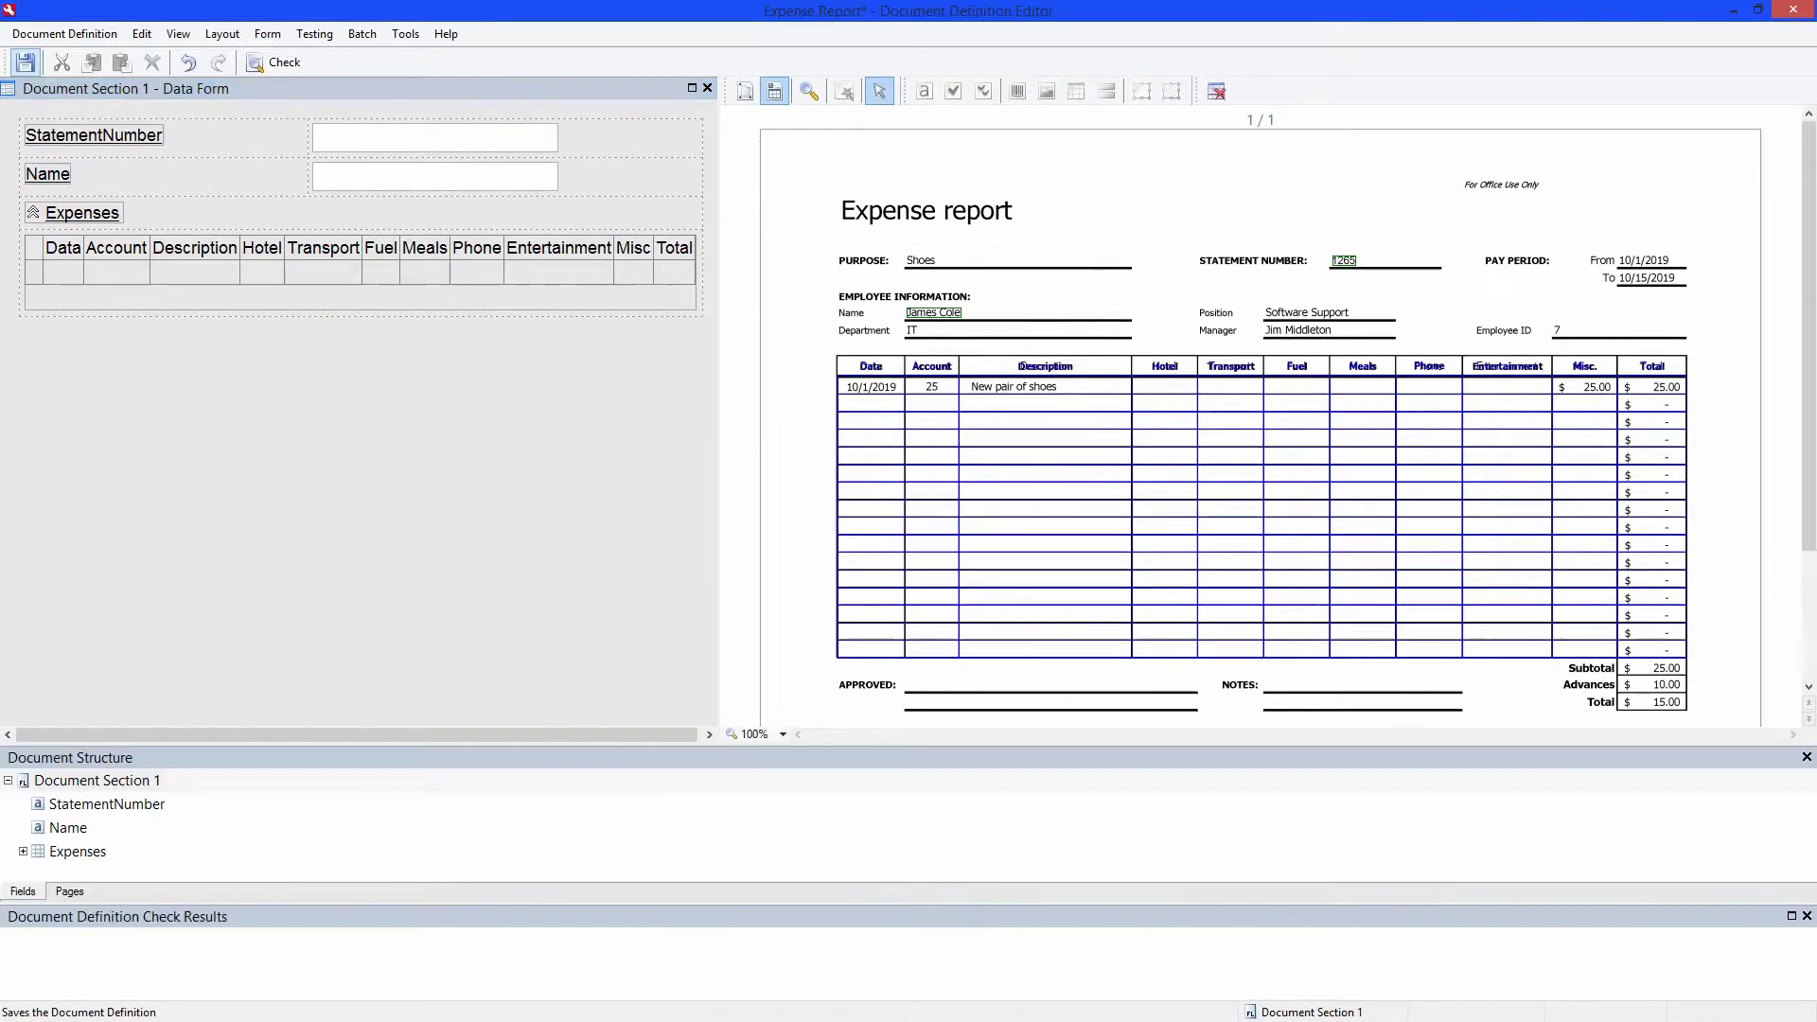
left_click(37, 36)
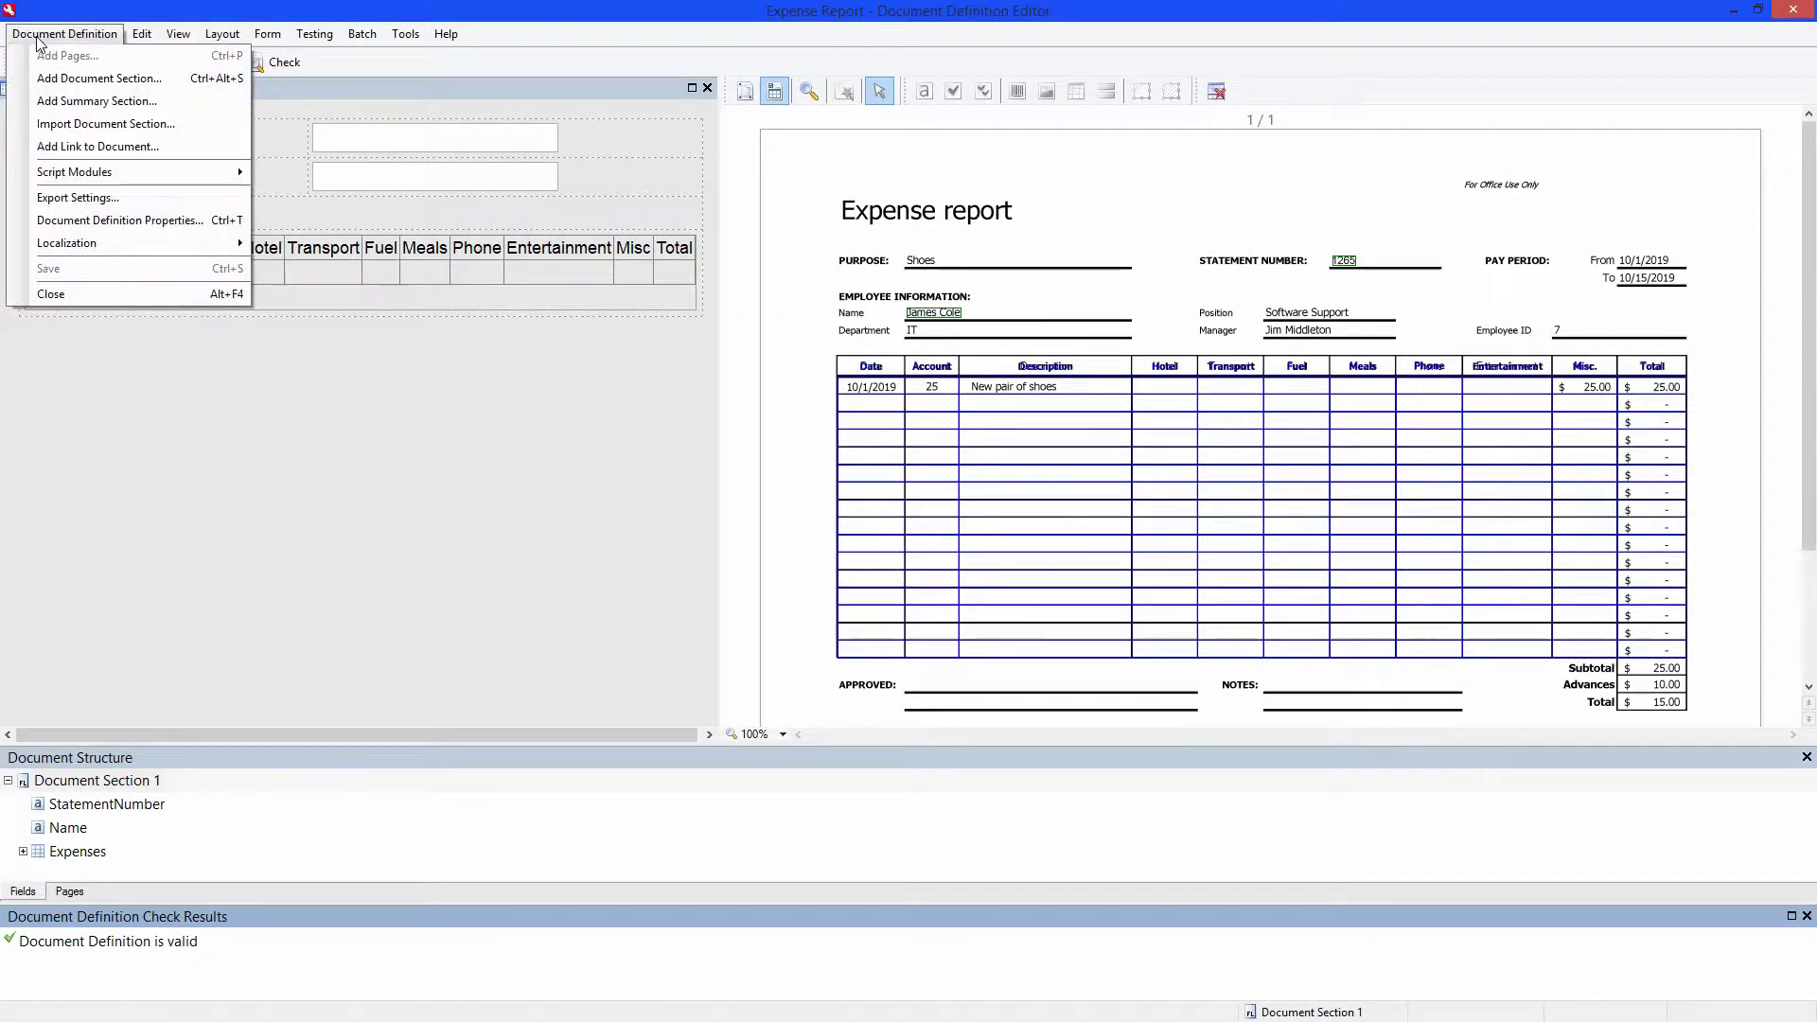
left_click(61, 292)
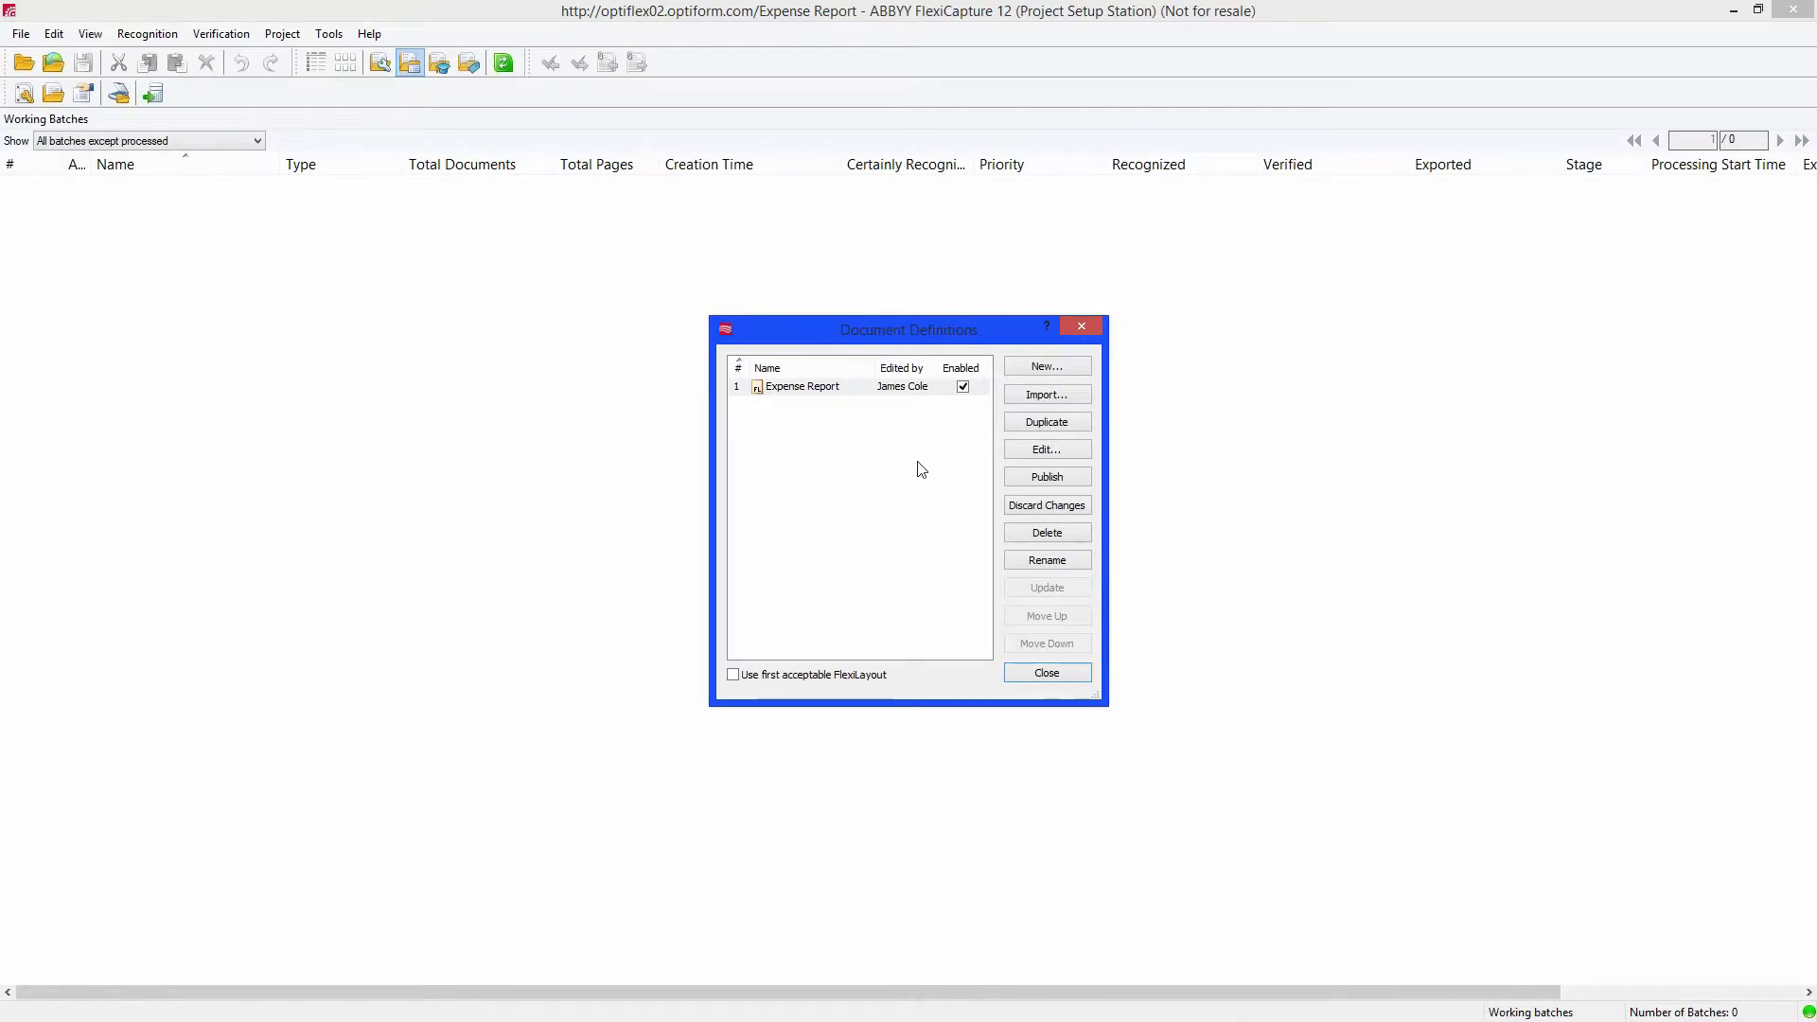
Publish the Expense Report definition, confirm with Yes, and close the Document Definitions list.
left_click(1047, 485)
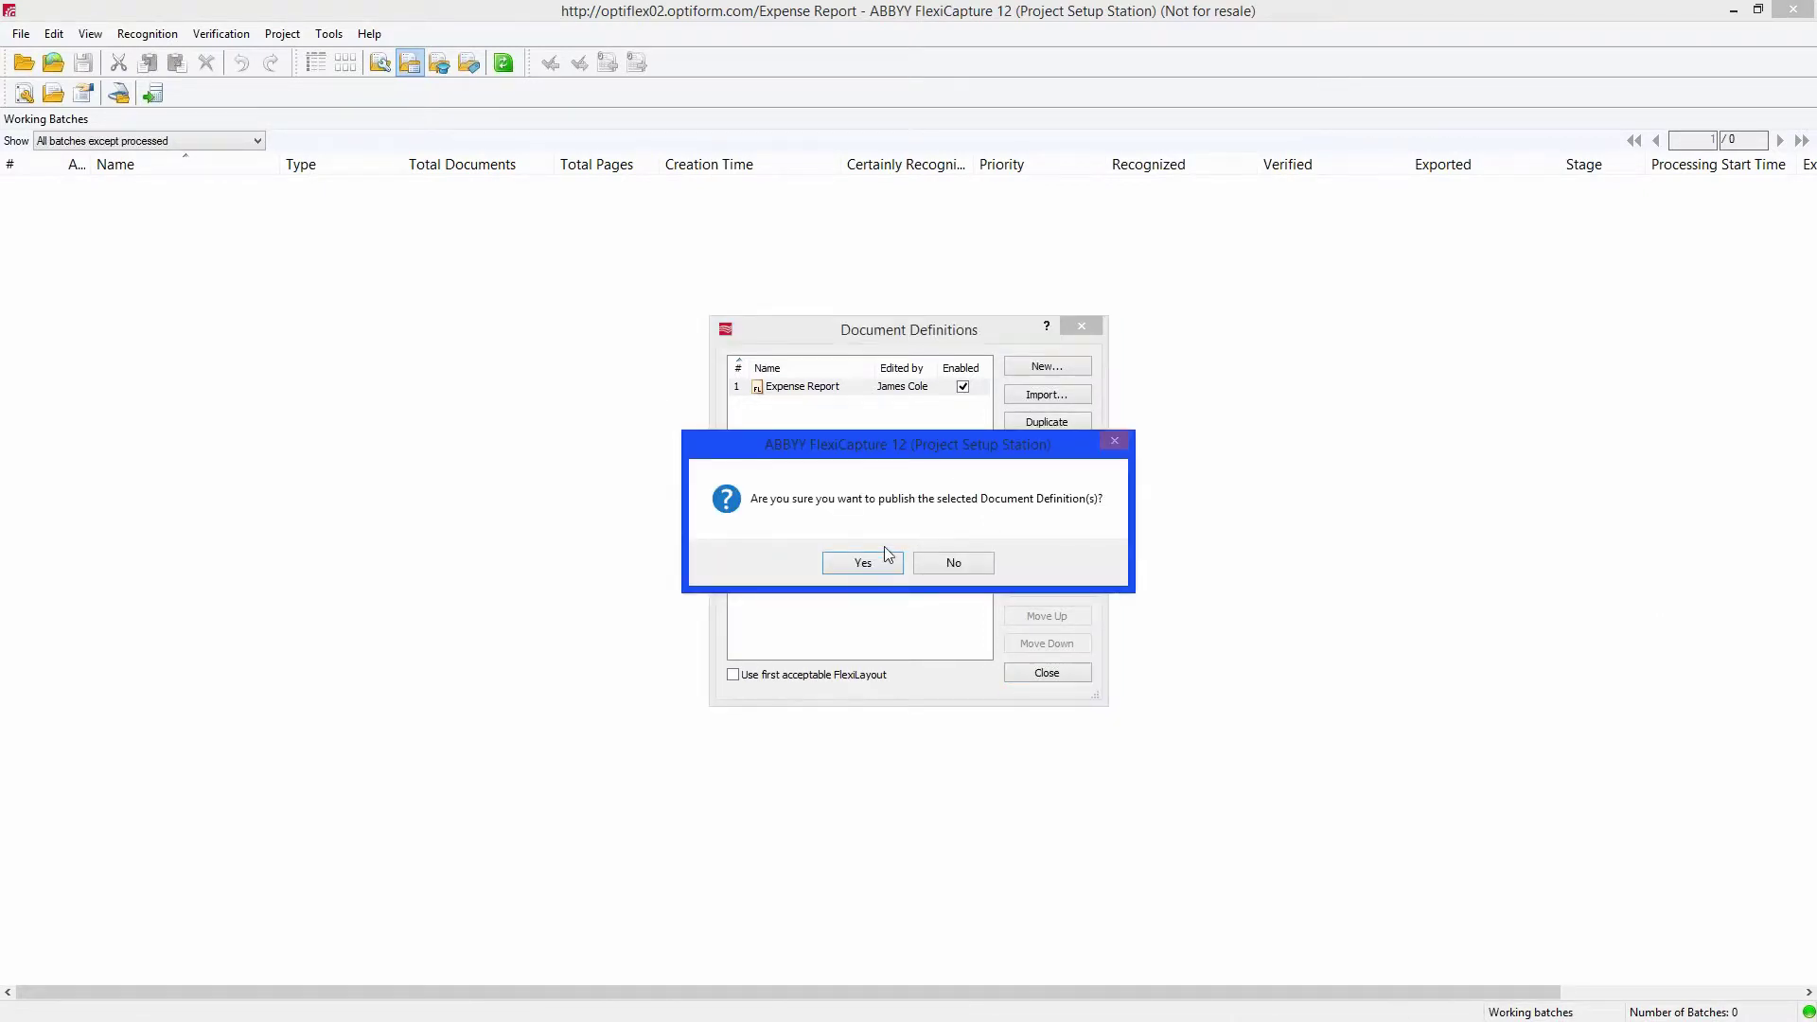
left_click(864, 564)
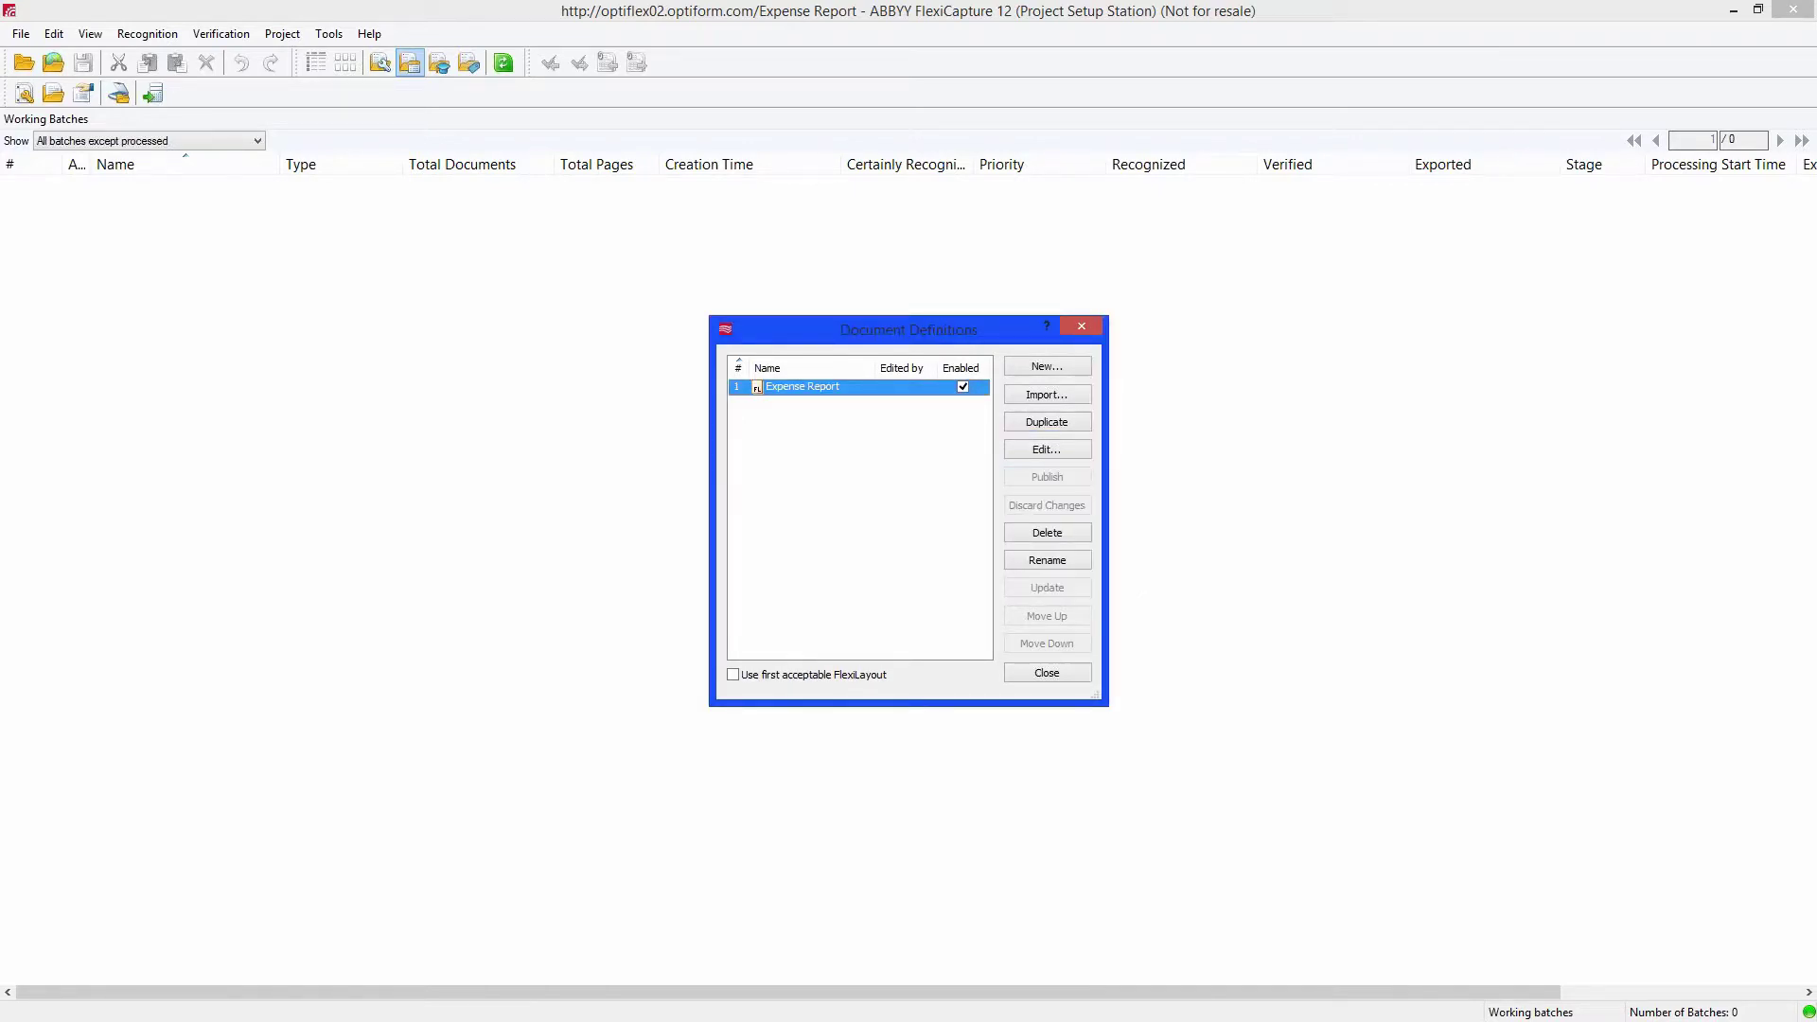
left_click(1033, 672)
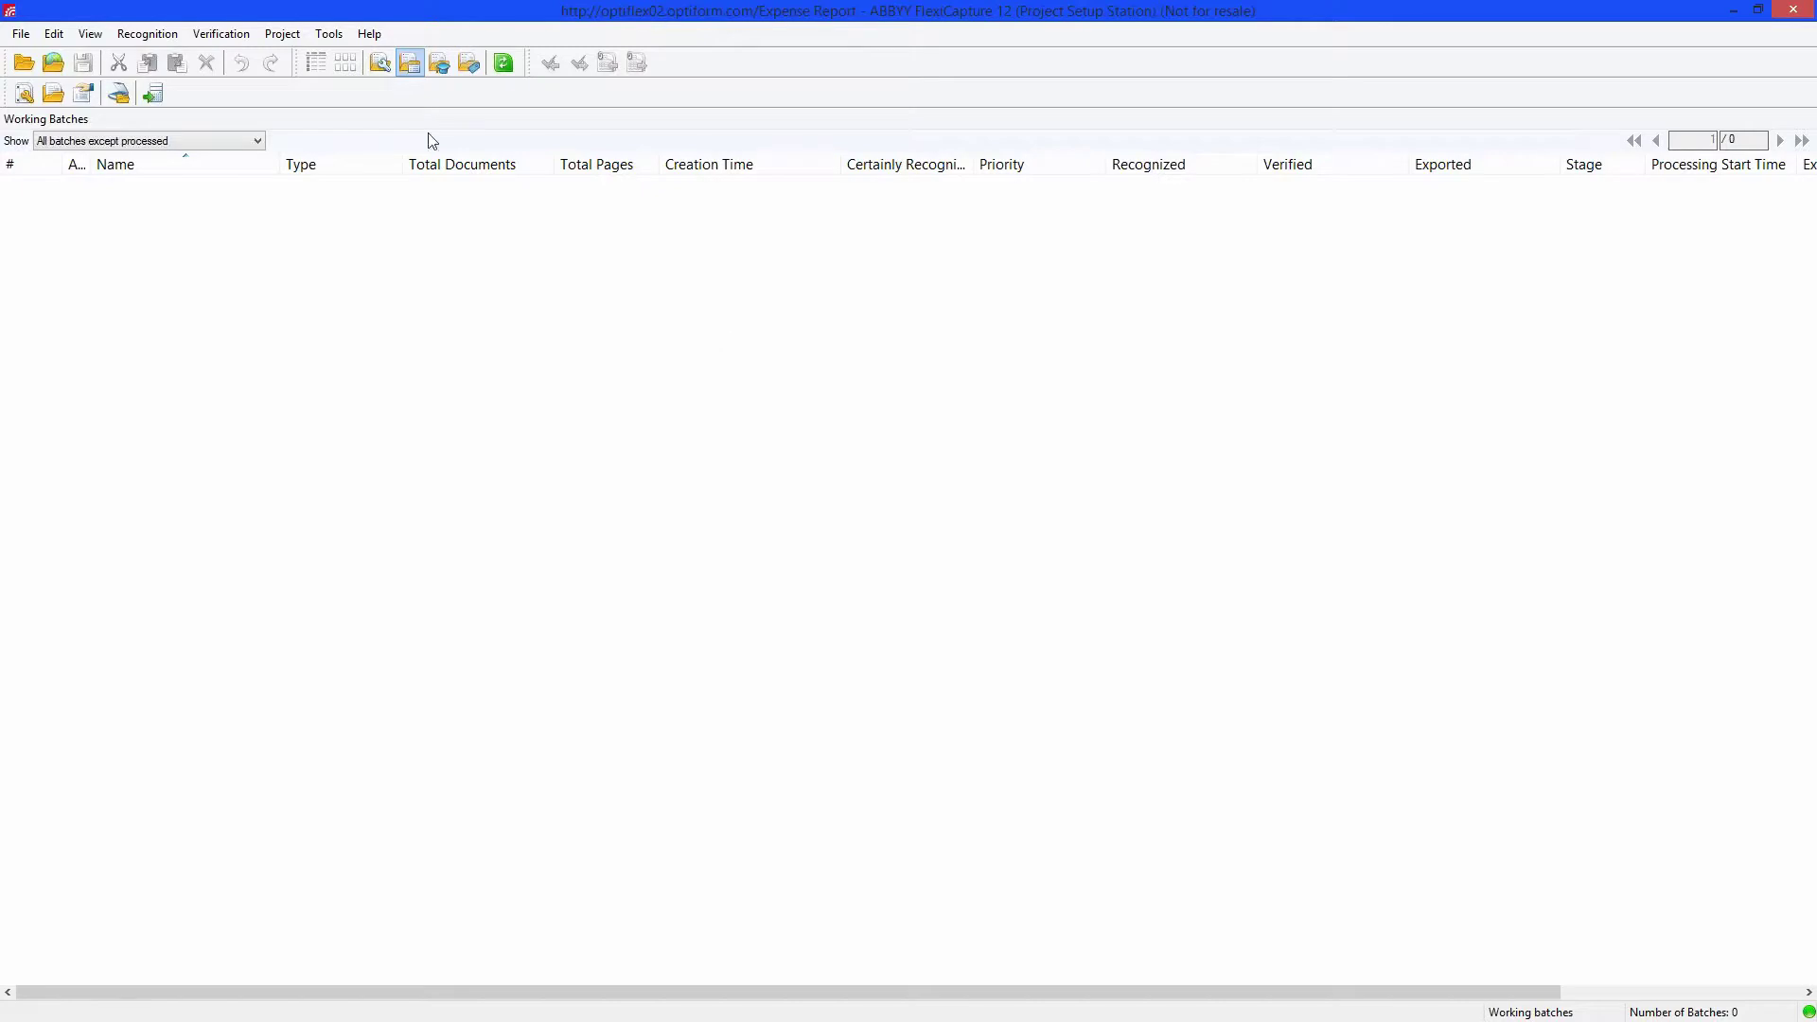
Start a new image import profile using Documents\ExpenseDemo\Expense Reports as the hot folder.
left_click(282, 35)
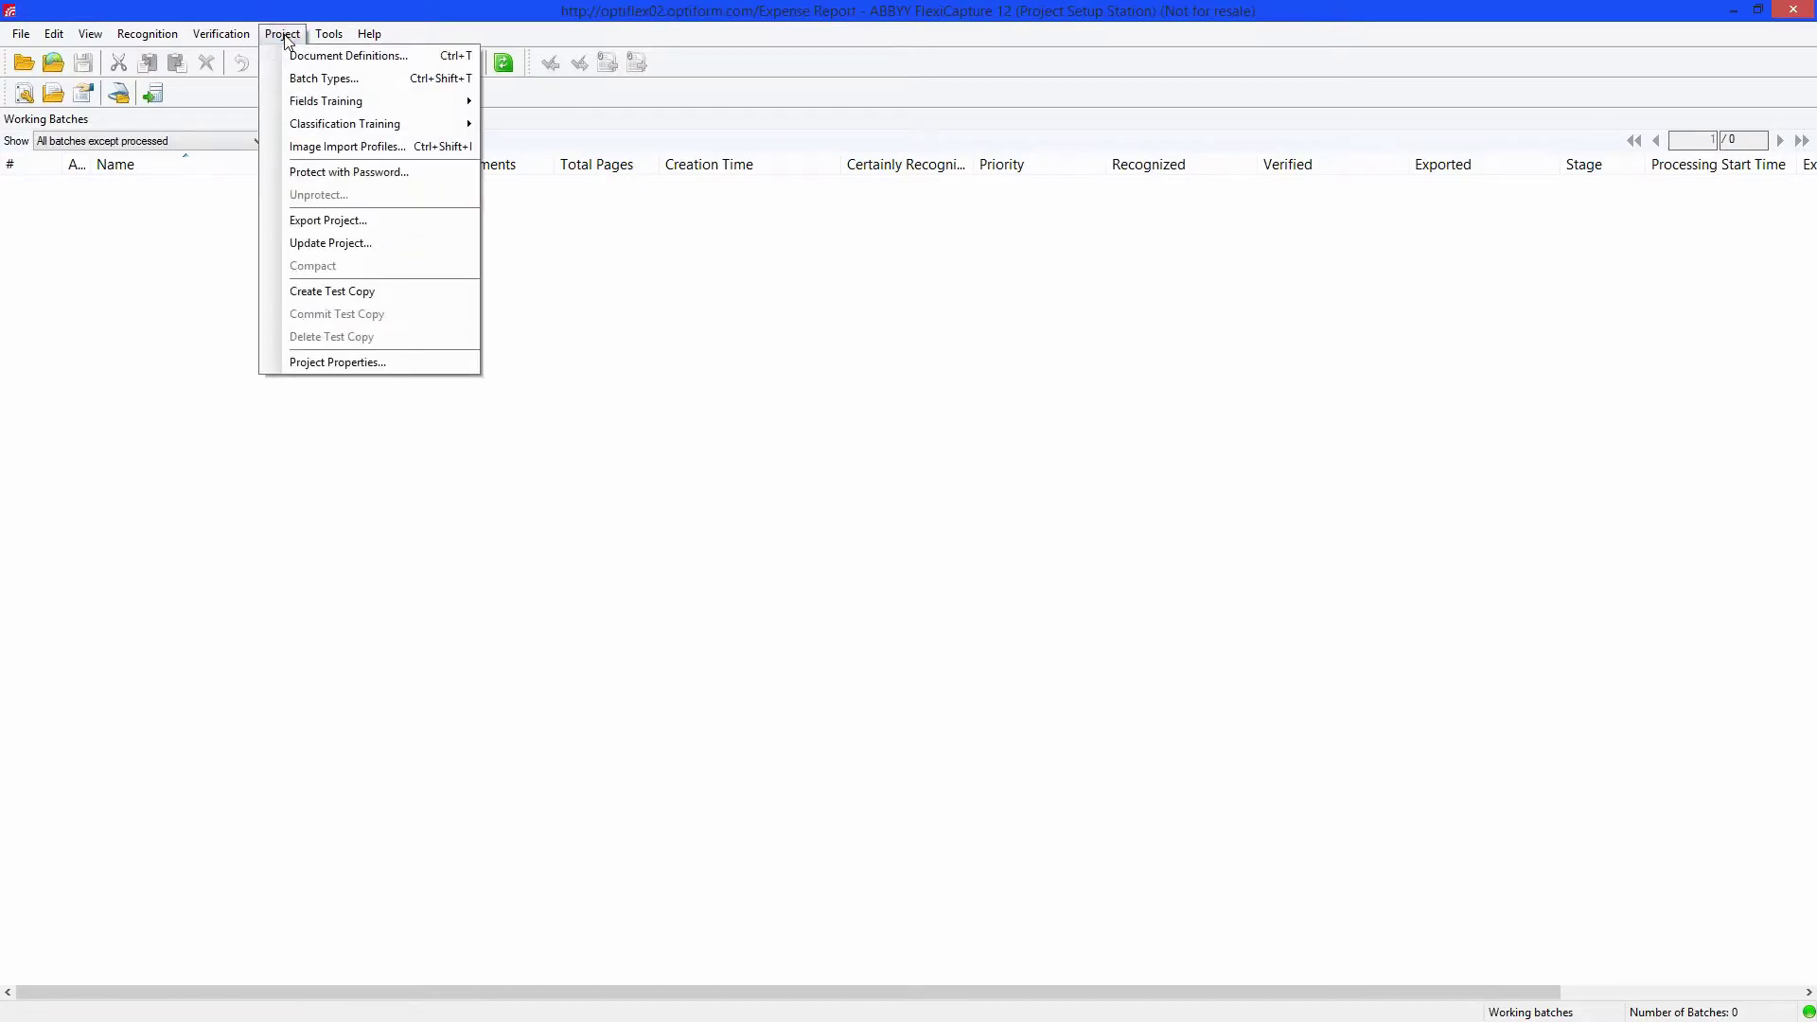
left_click(313, 147)
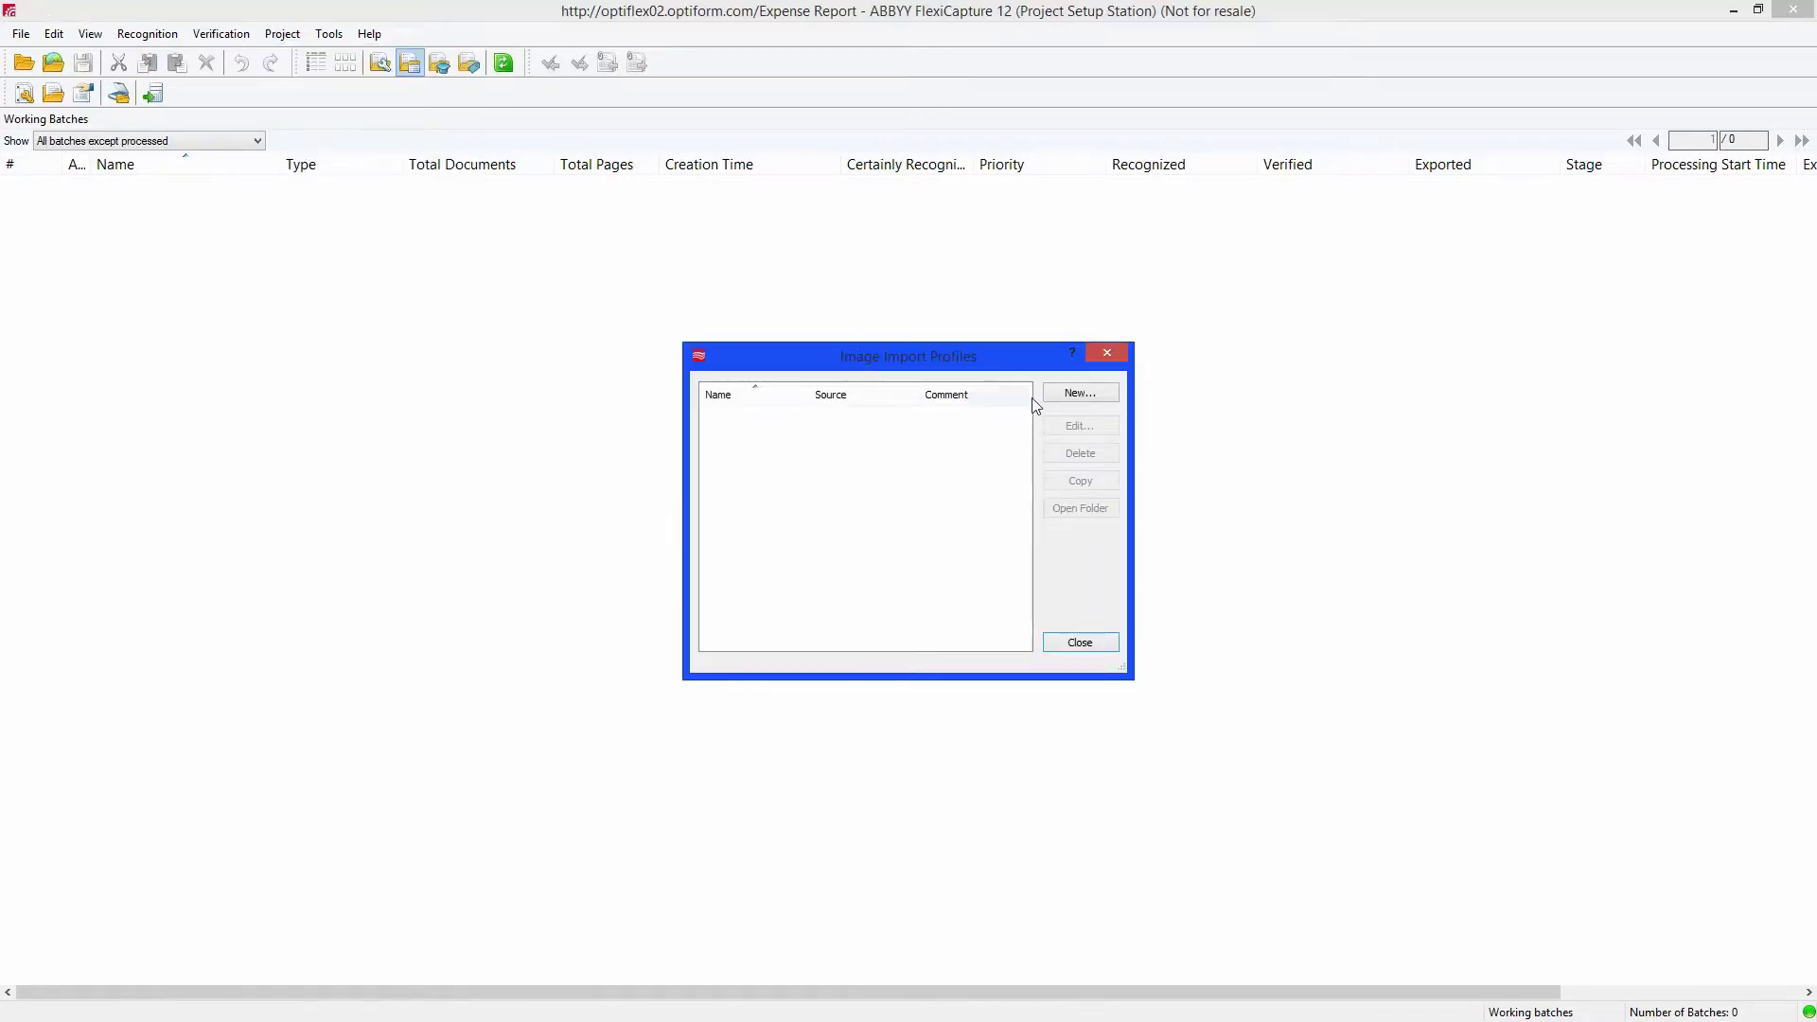
left_click(1080, 396)
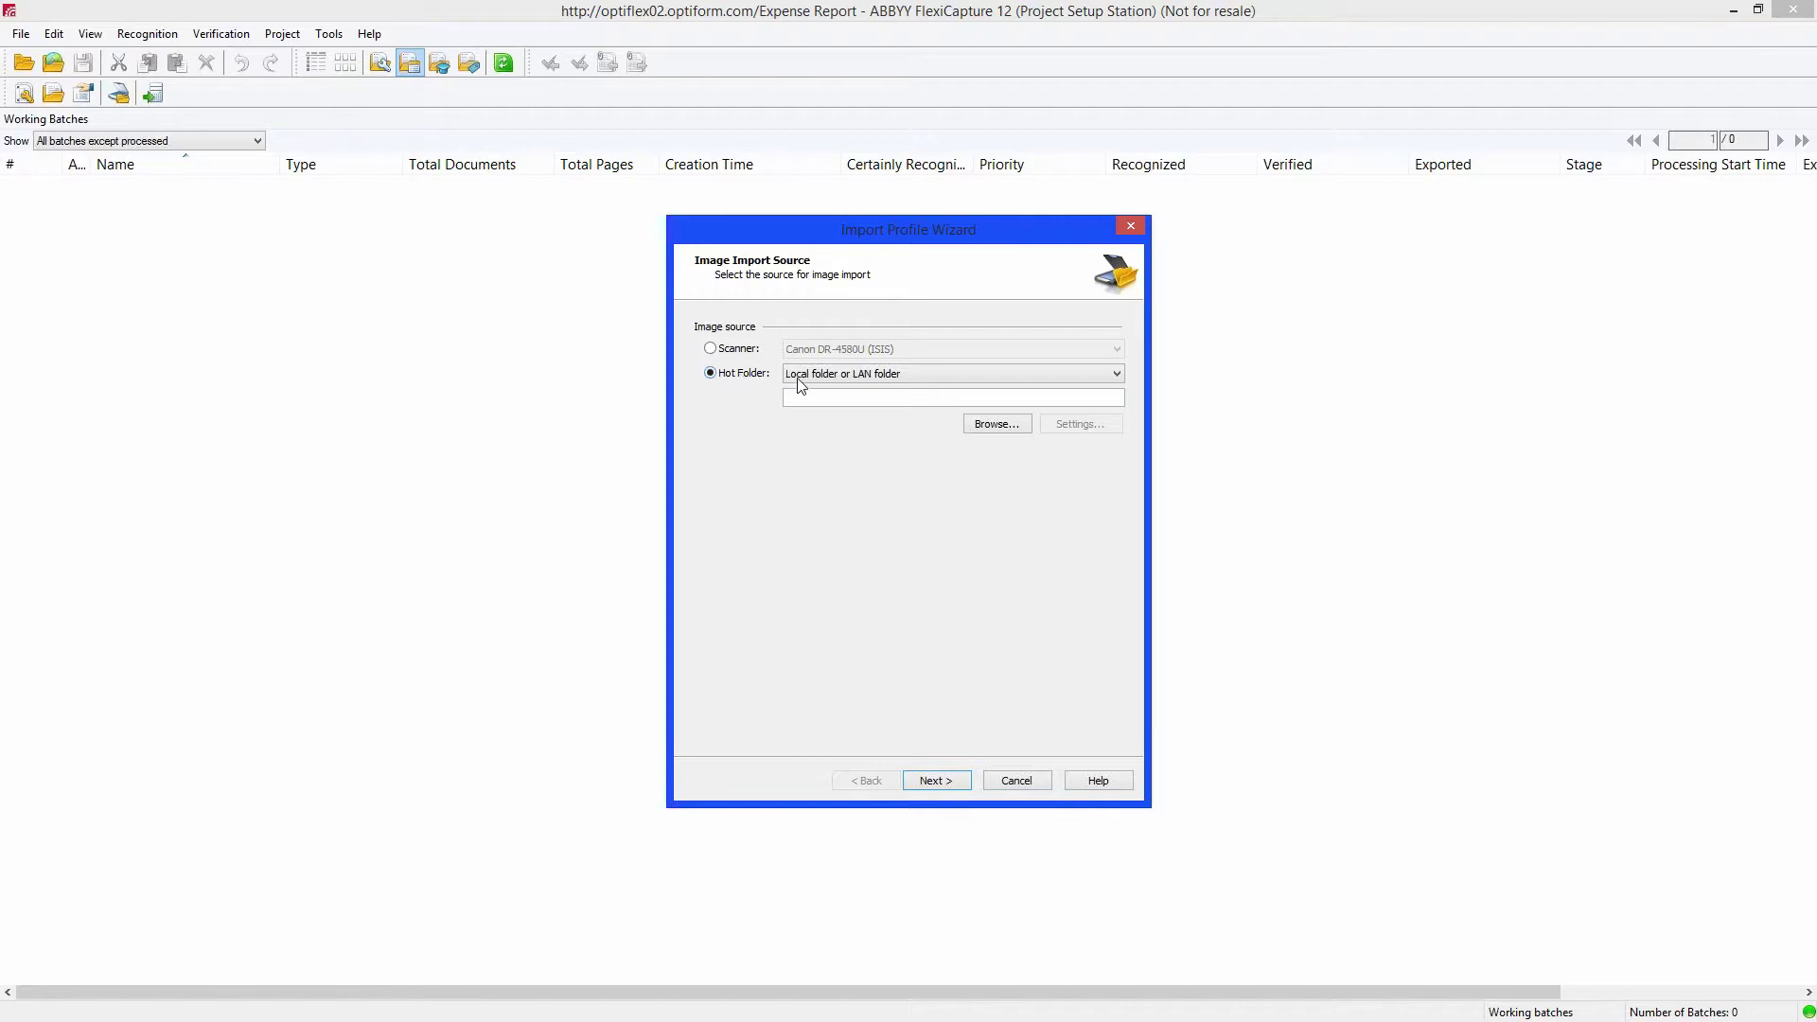
left_click(995, 429)
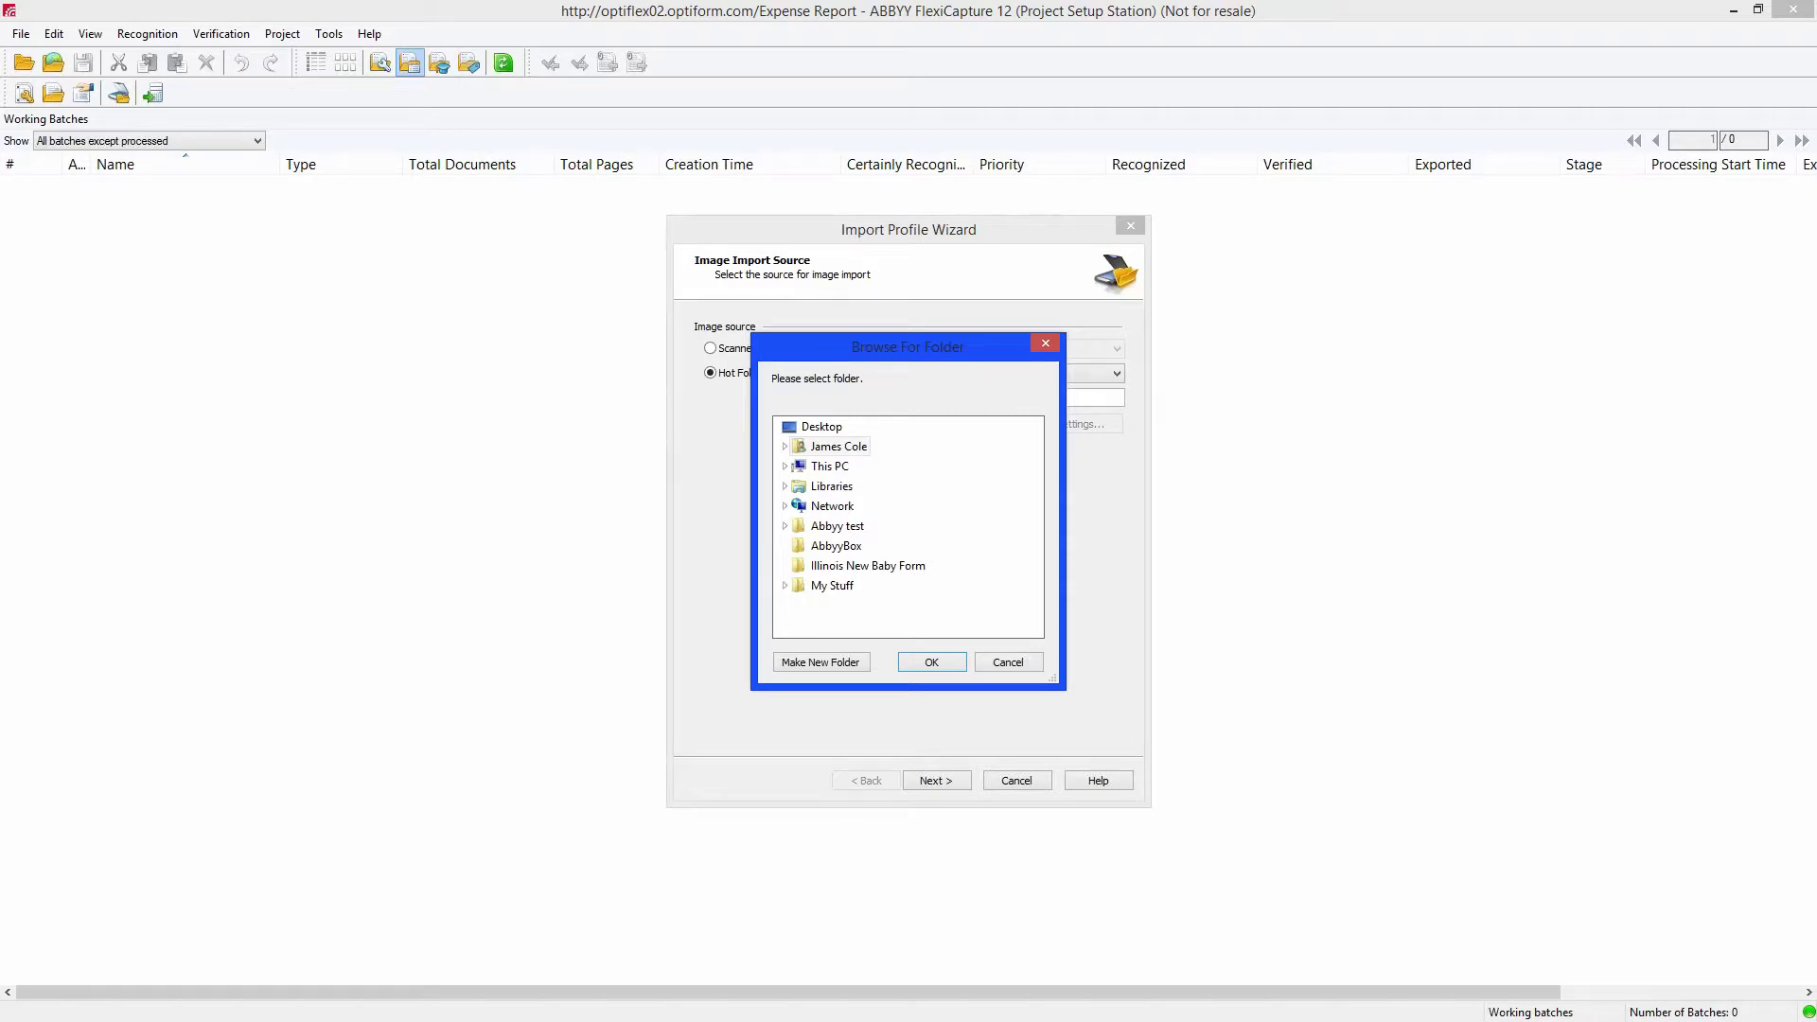
double_click(853, 455)
double_click(825, 604)
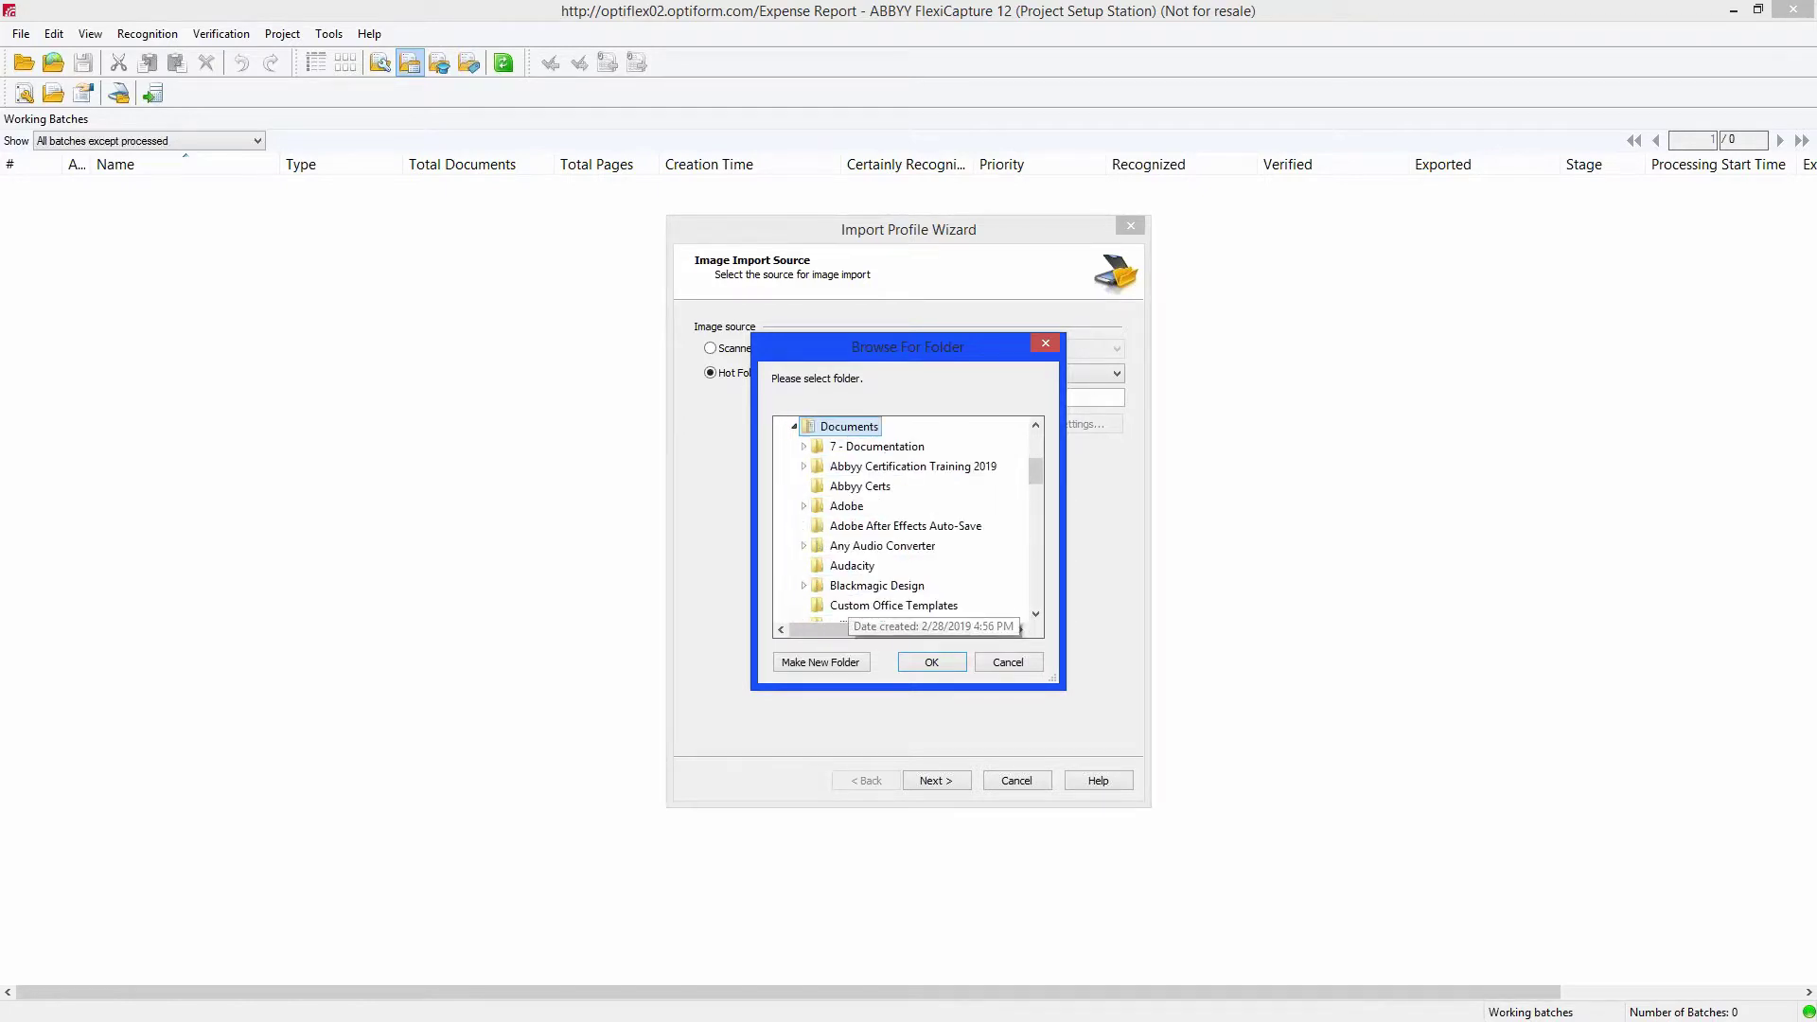
scroll(838, 591, "down", 1)
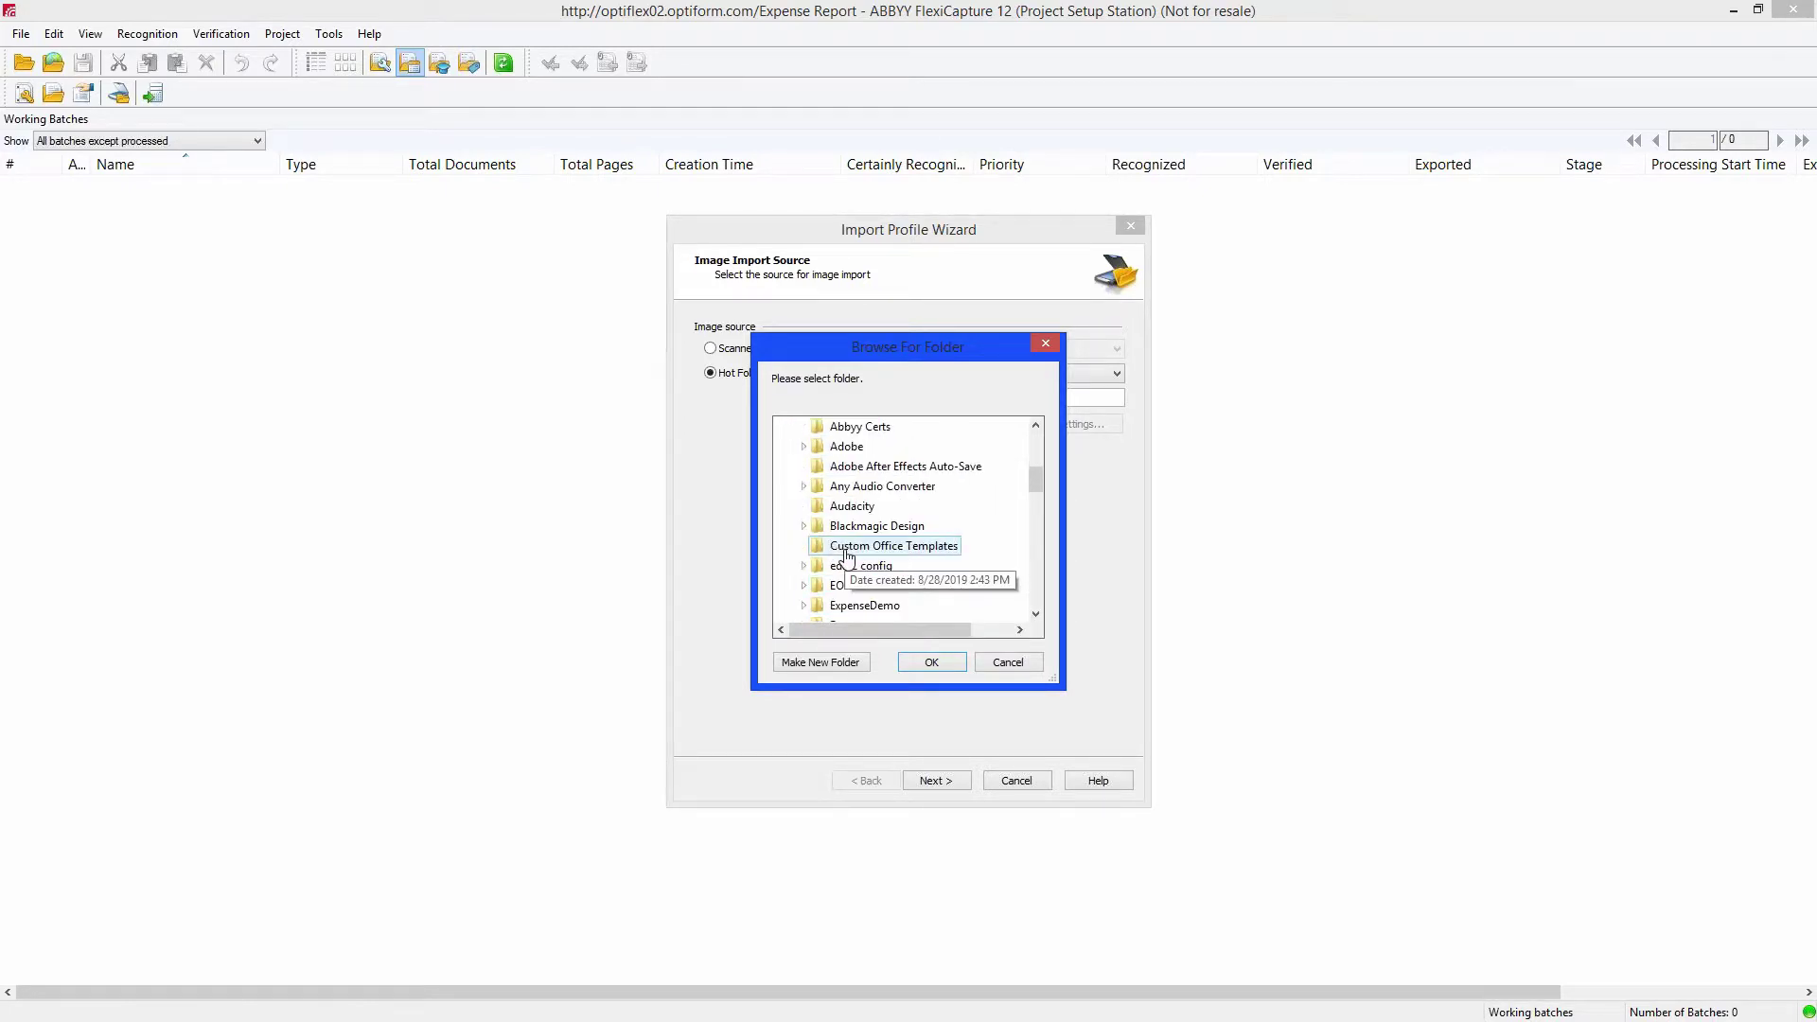
double_click(851, 605)
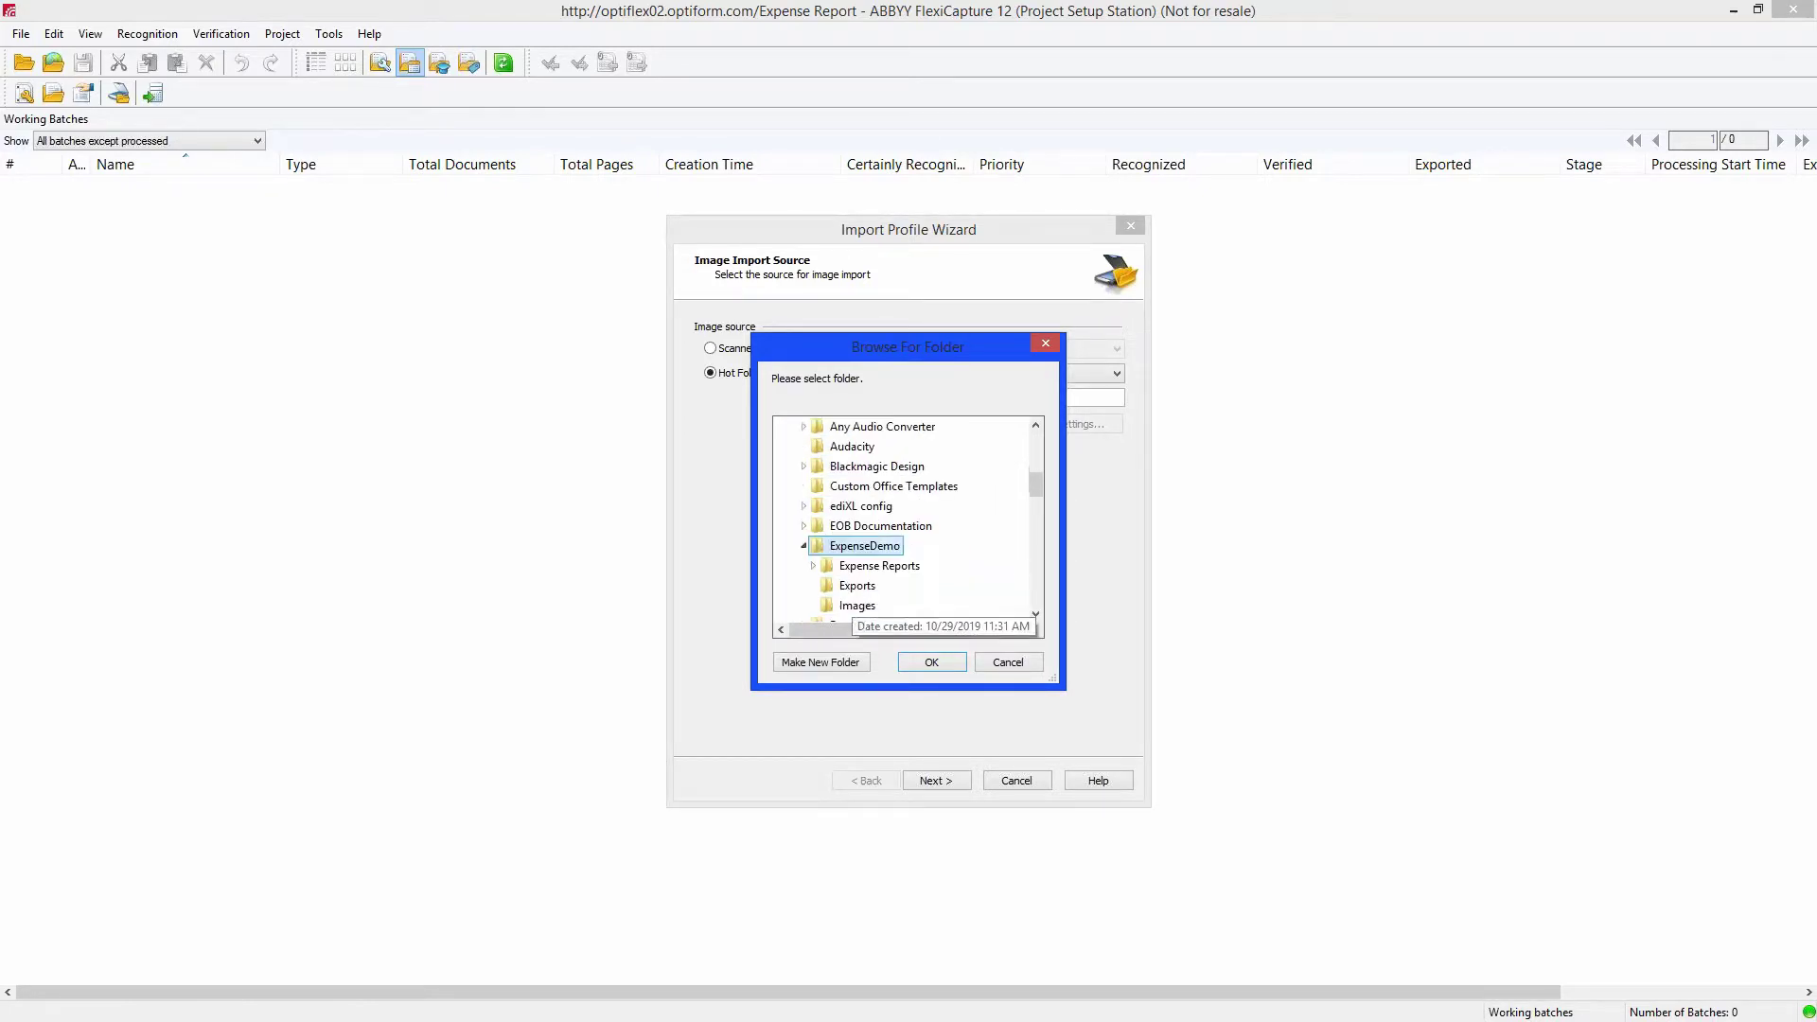
double_click(875, 568)
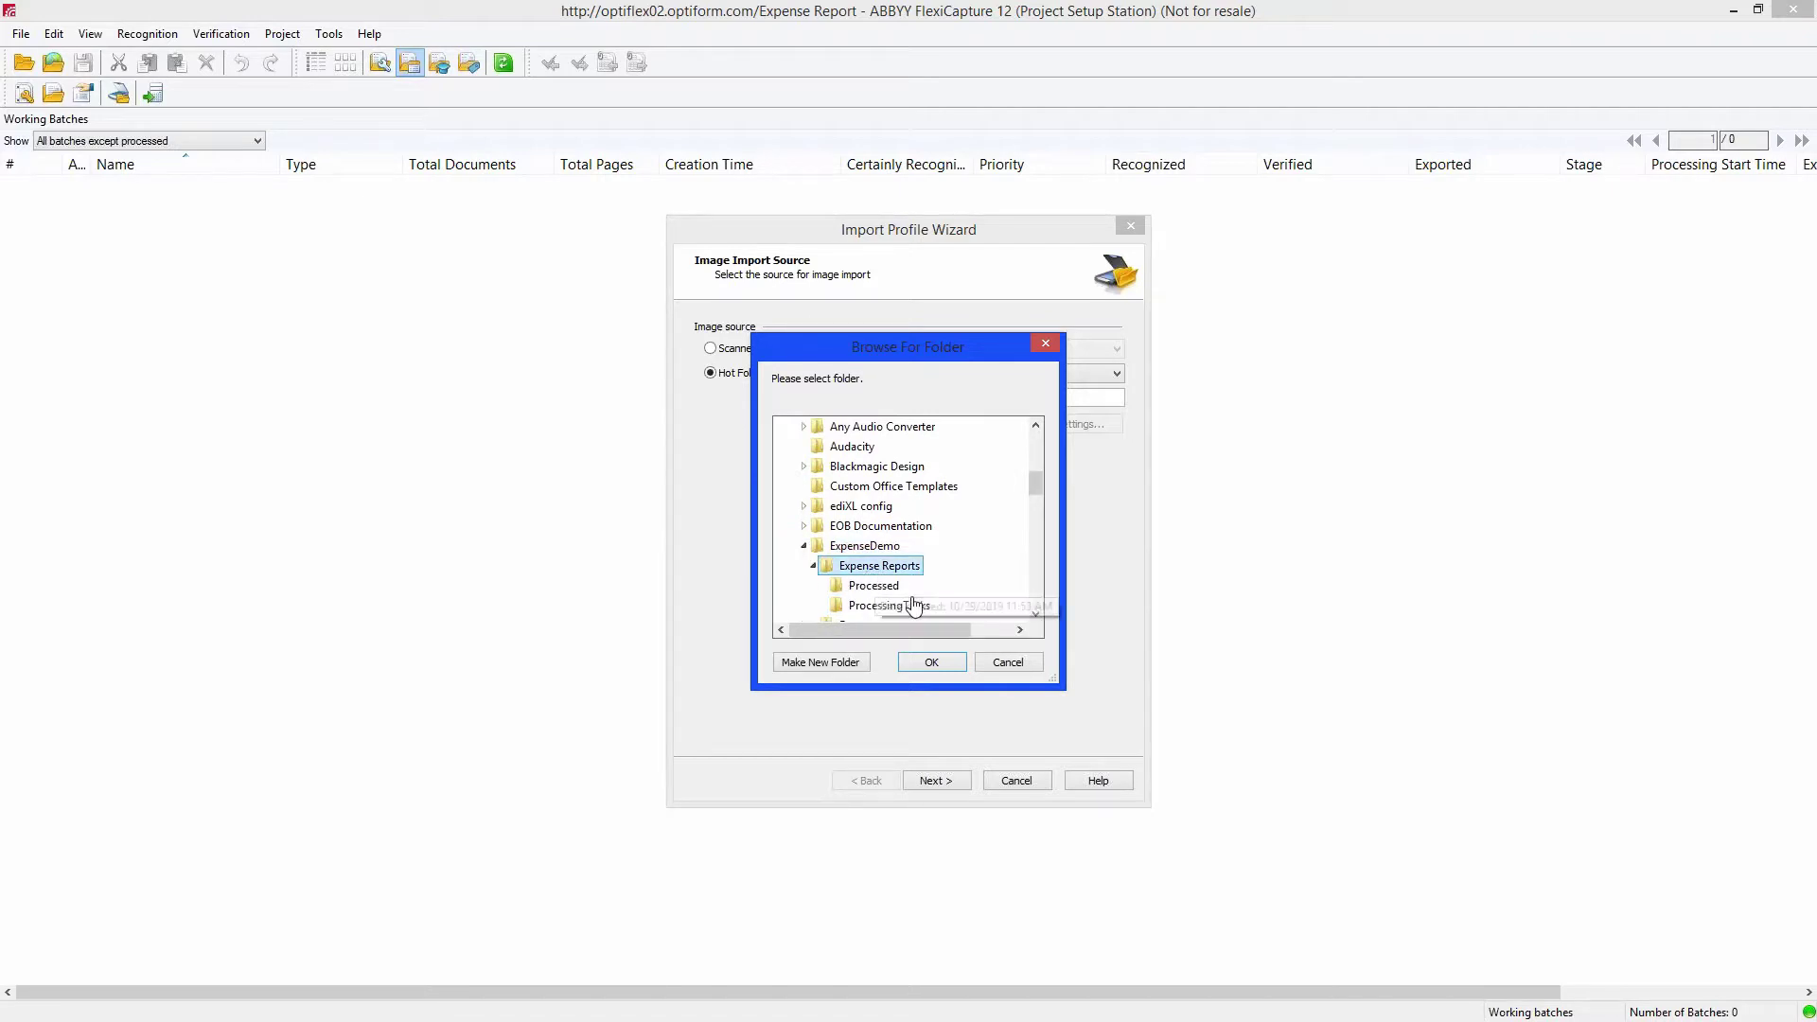
left_click(932, 662)
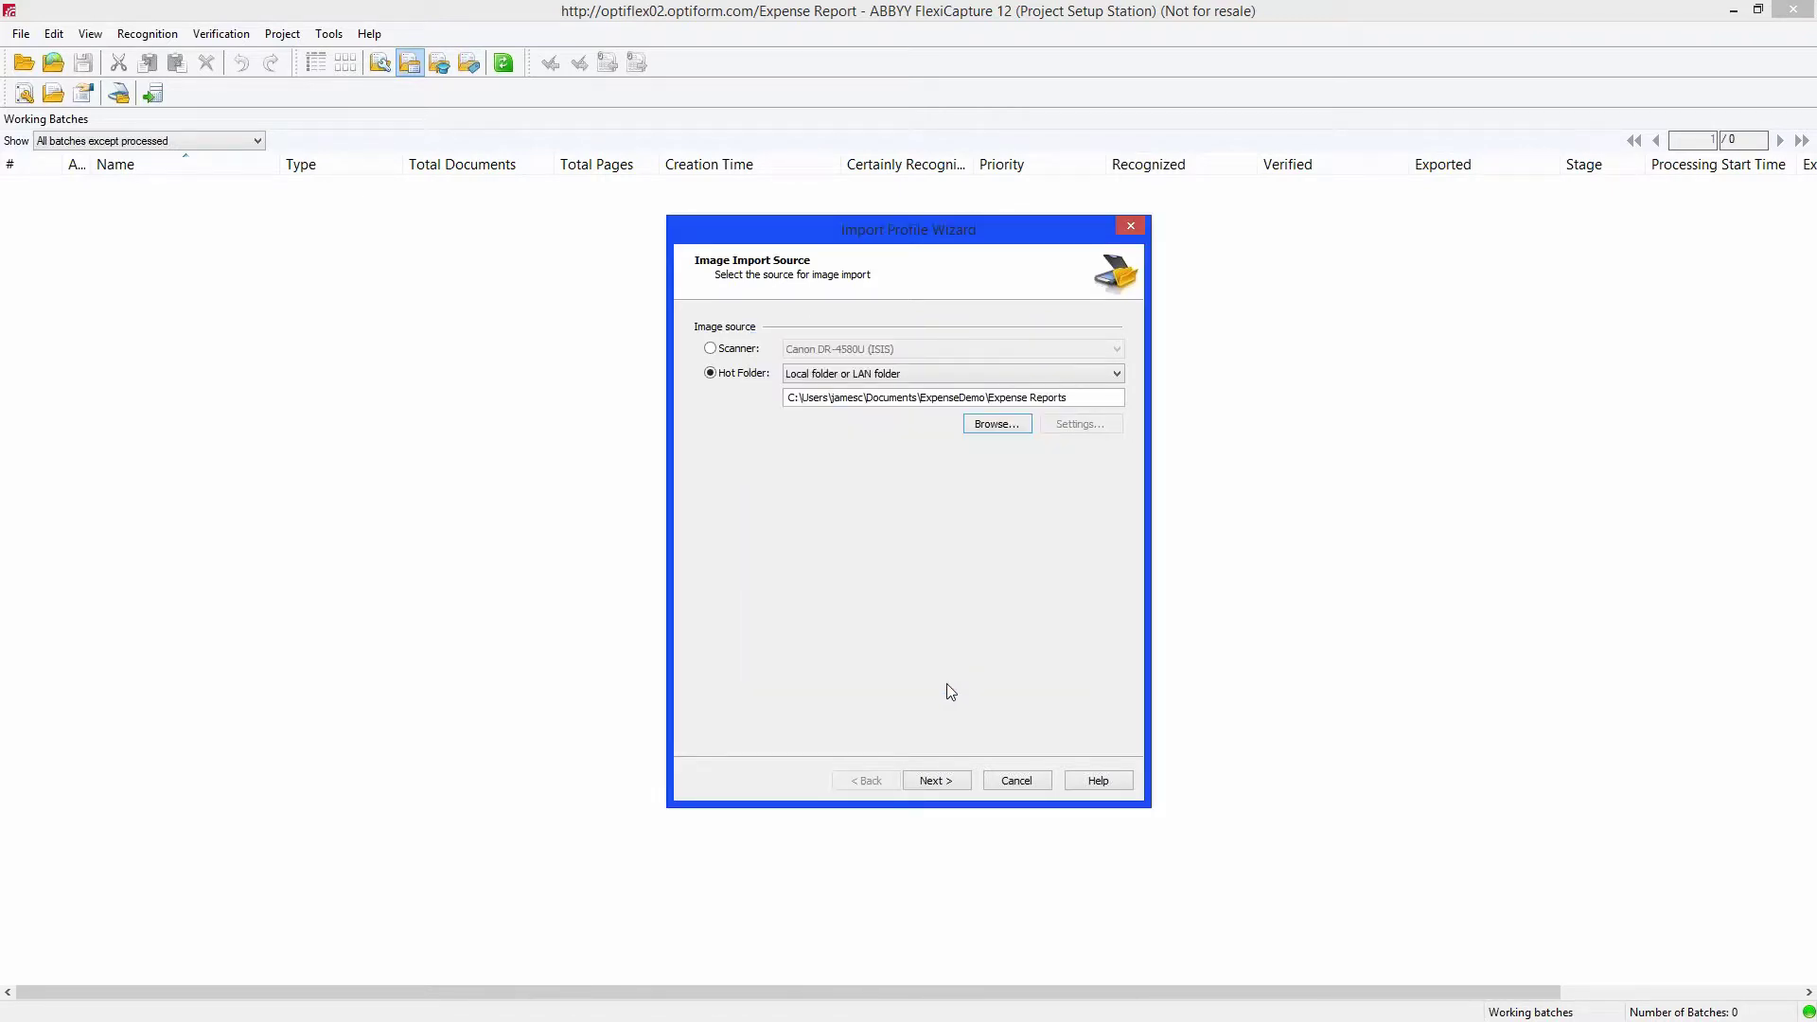
left_click(951, 785)
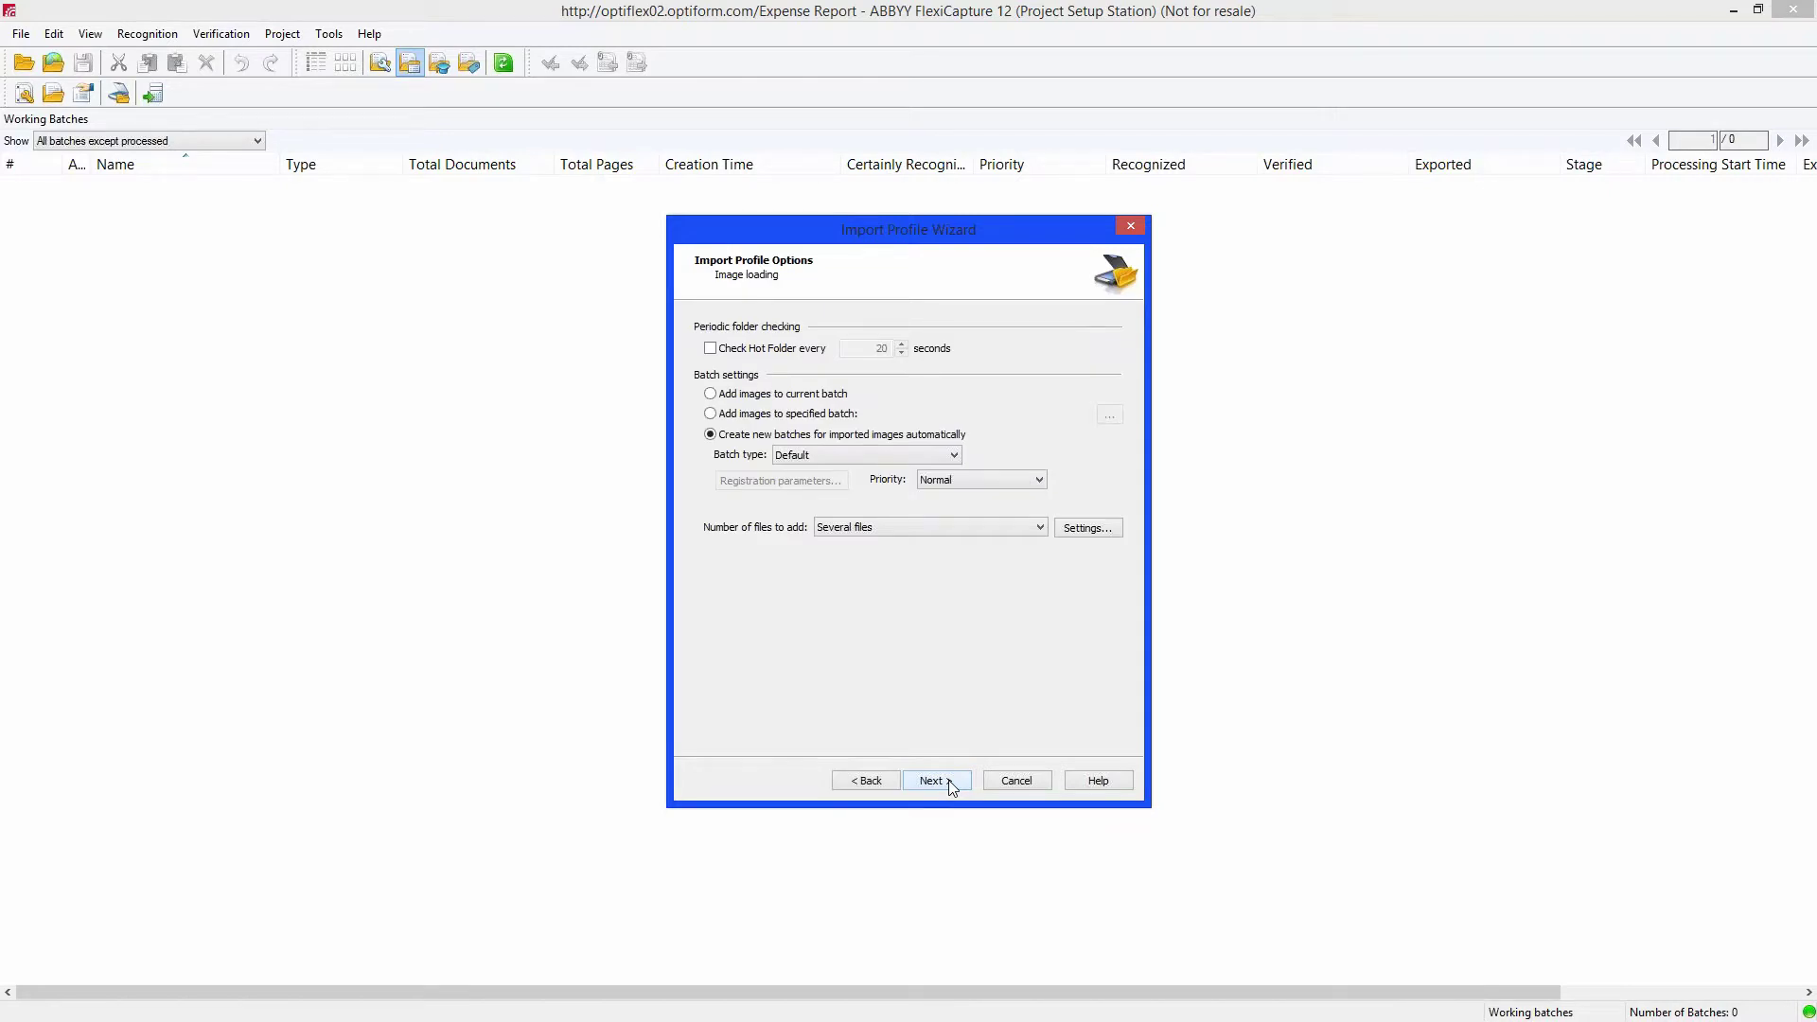
Set batch type ExpenseReports, check the hot folder every 20 seconds, and advance to profile naming.
left_click(955, 456)
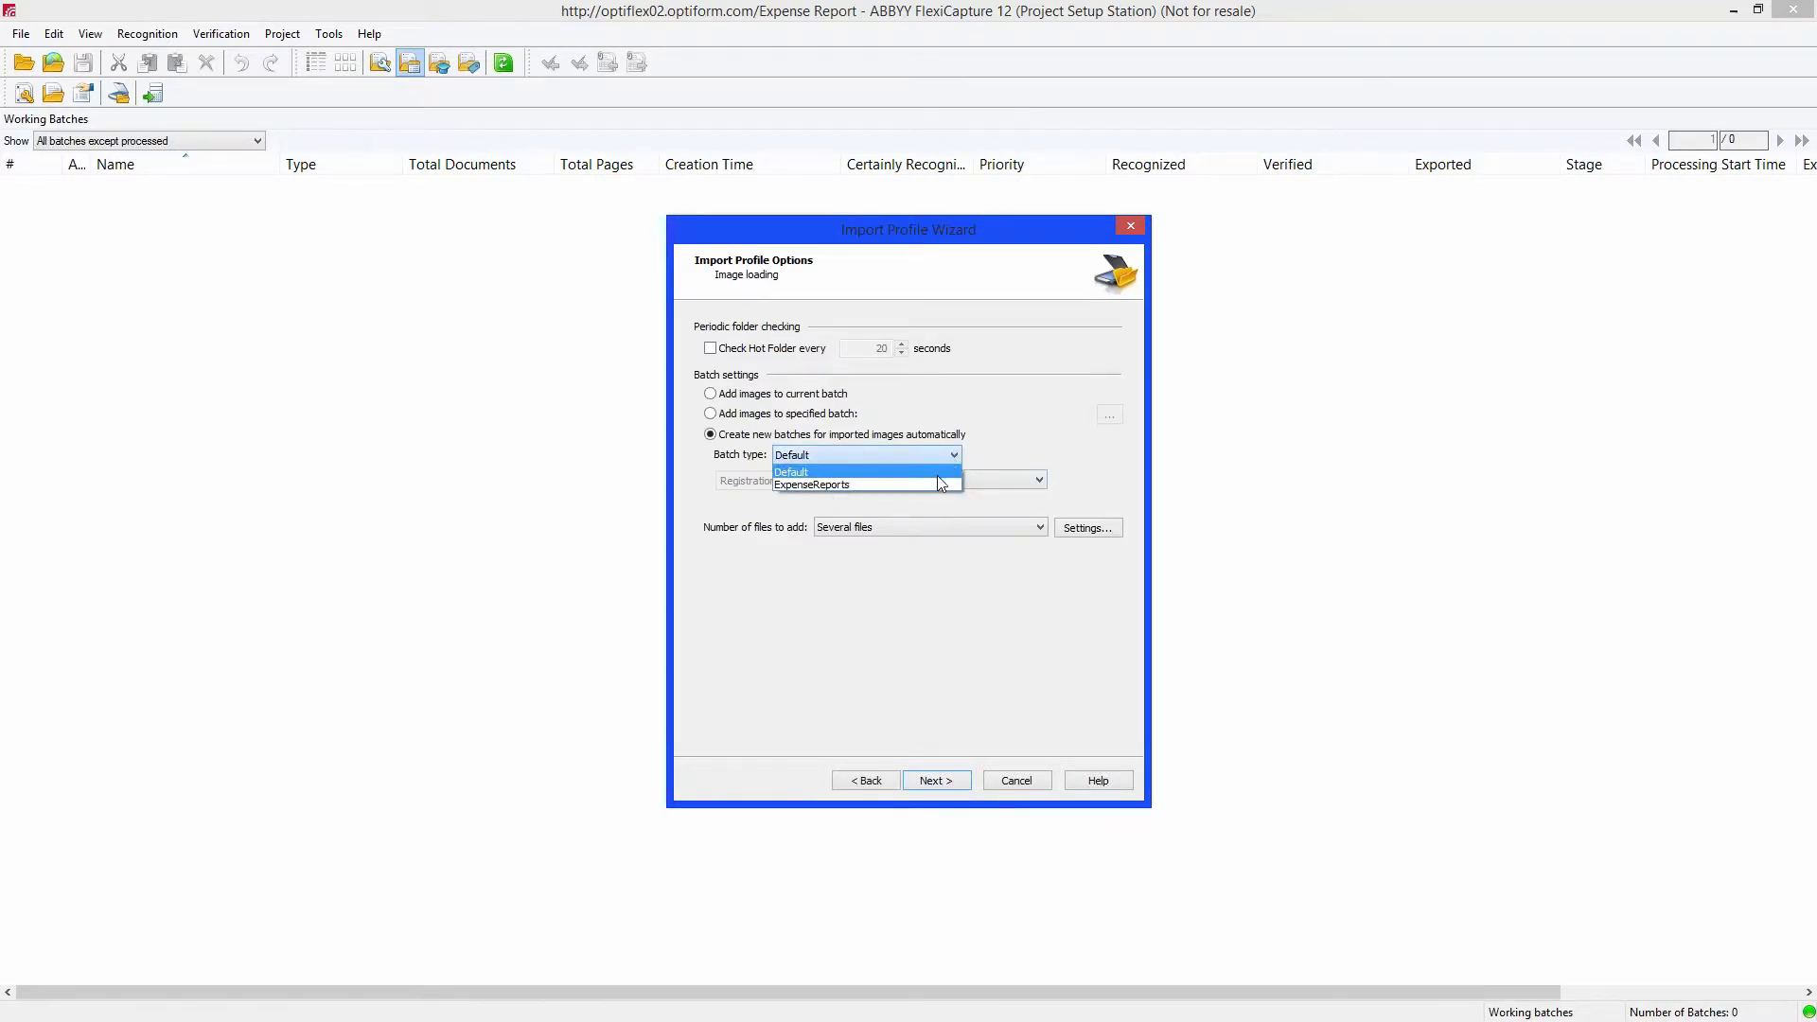
left_click(921, 484)
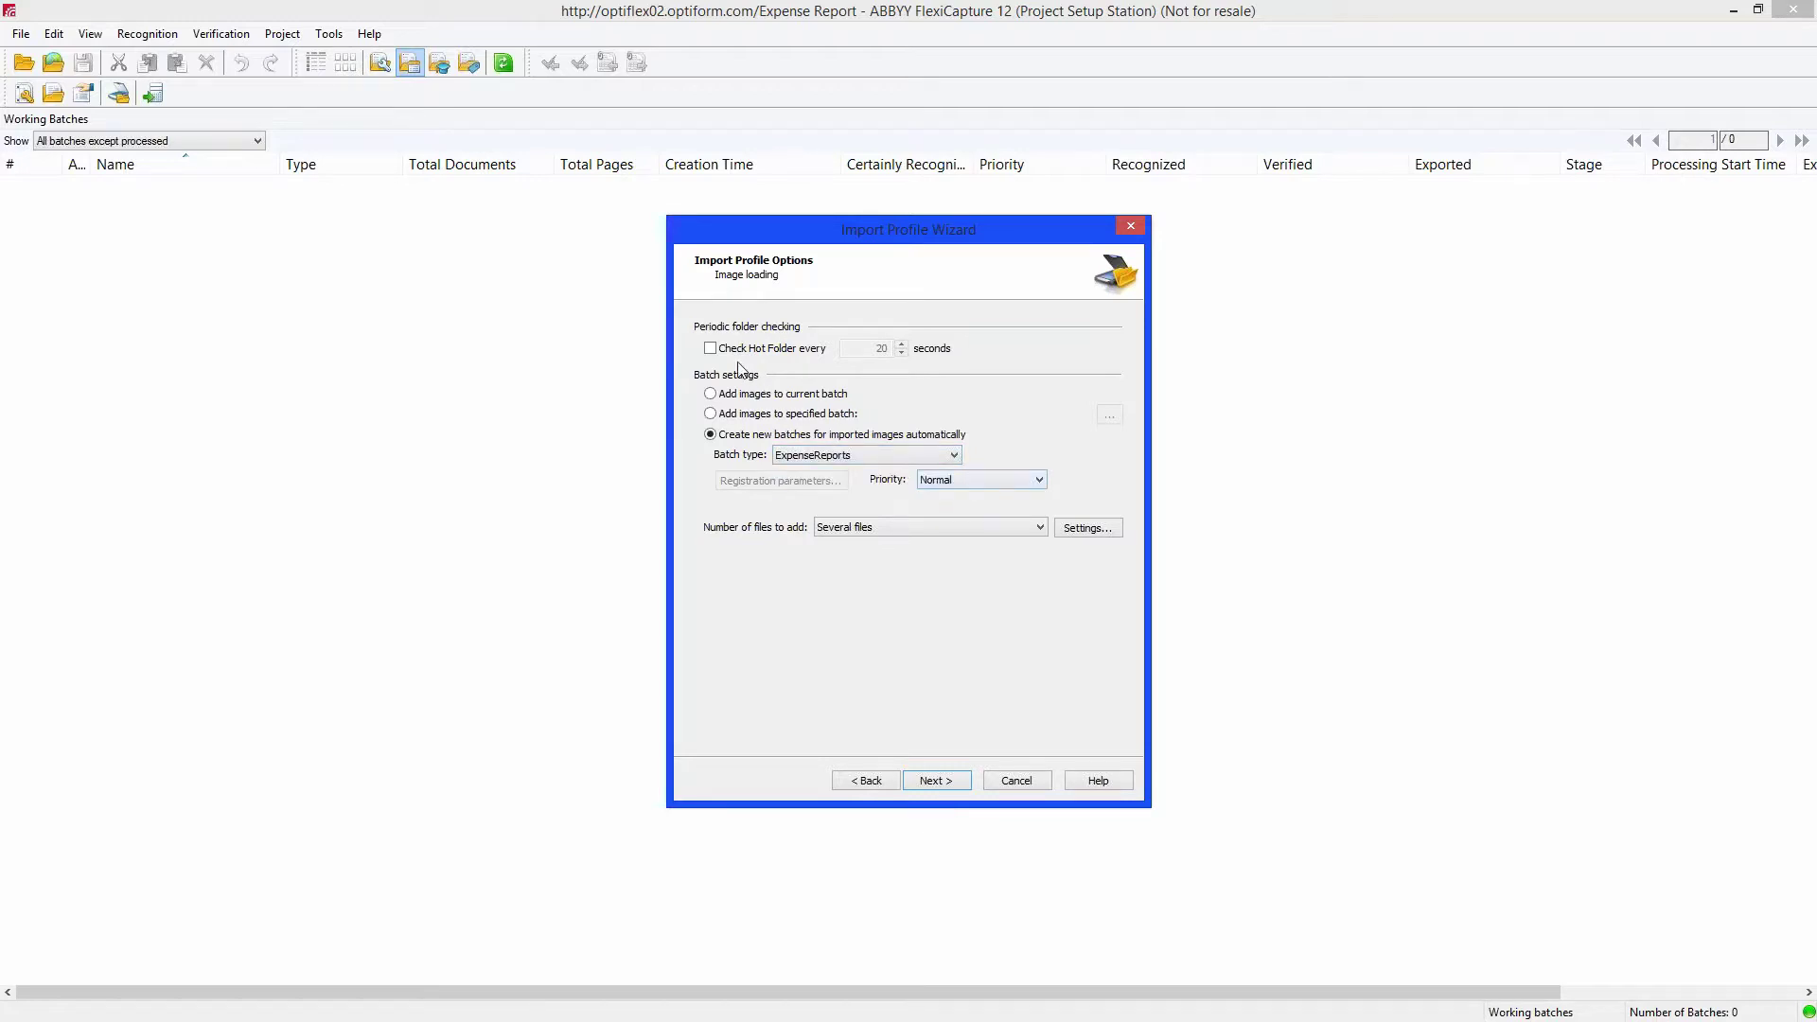
left_click(711, 349)
left_click(954, 784)
left_click(954, 784)
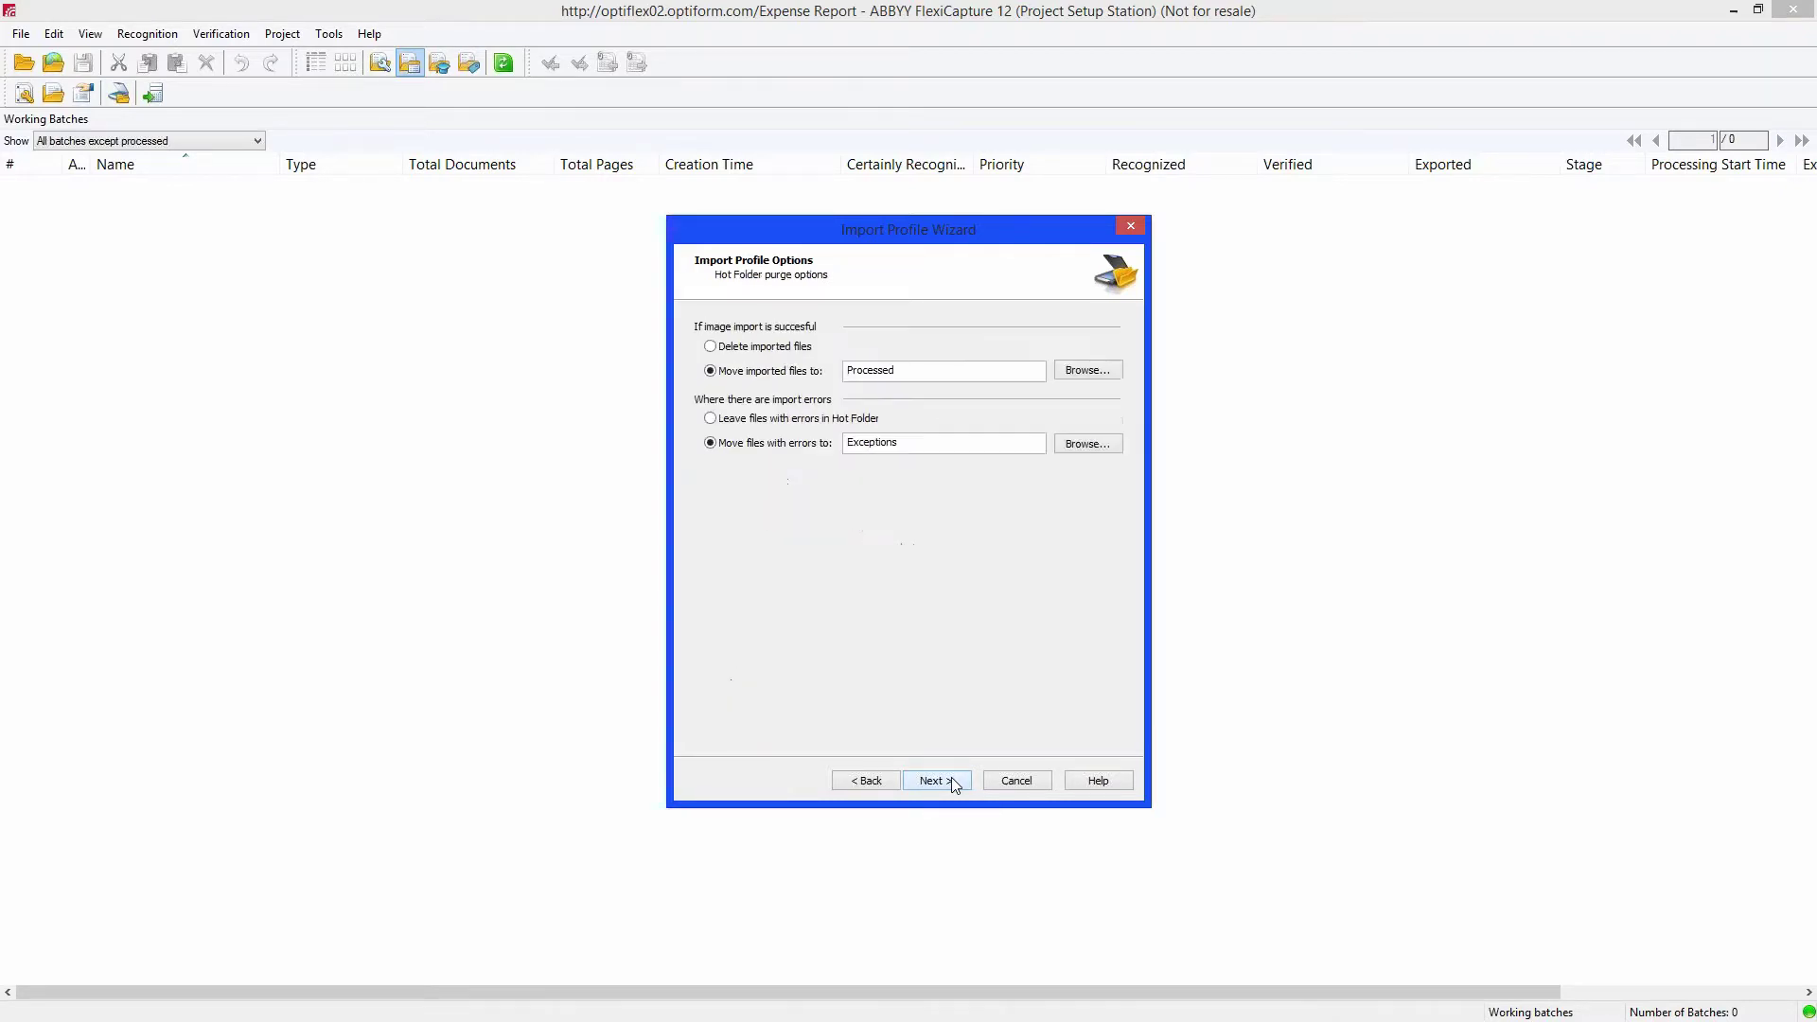
left_click(954, 785)
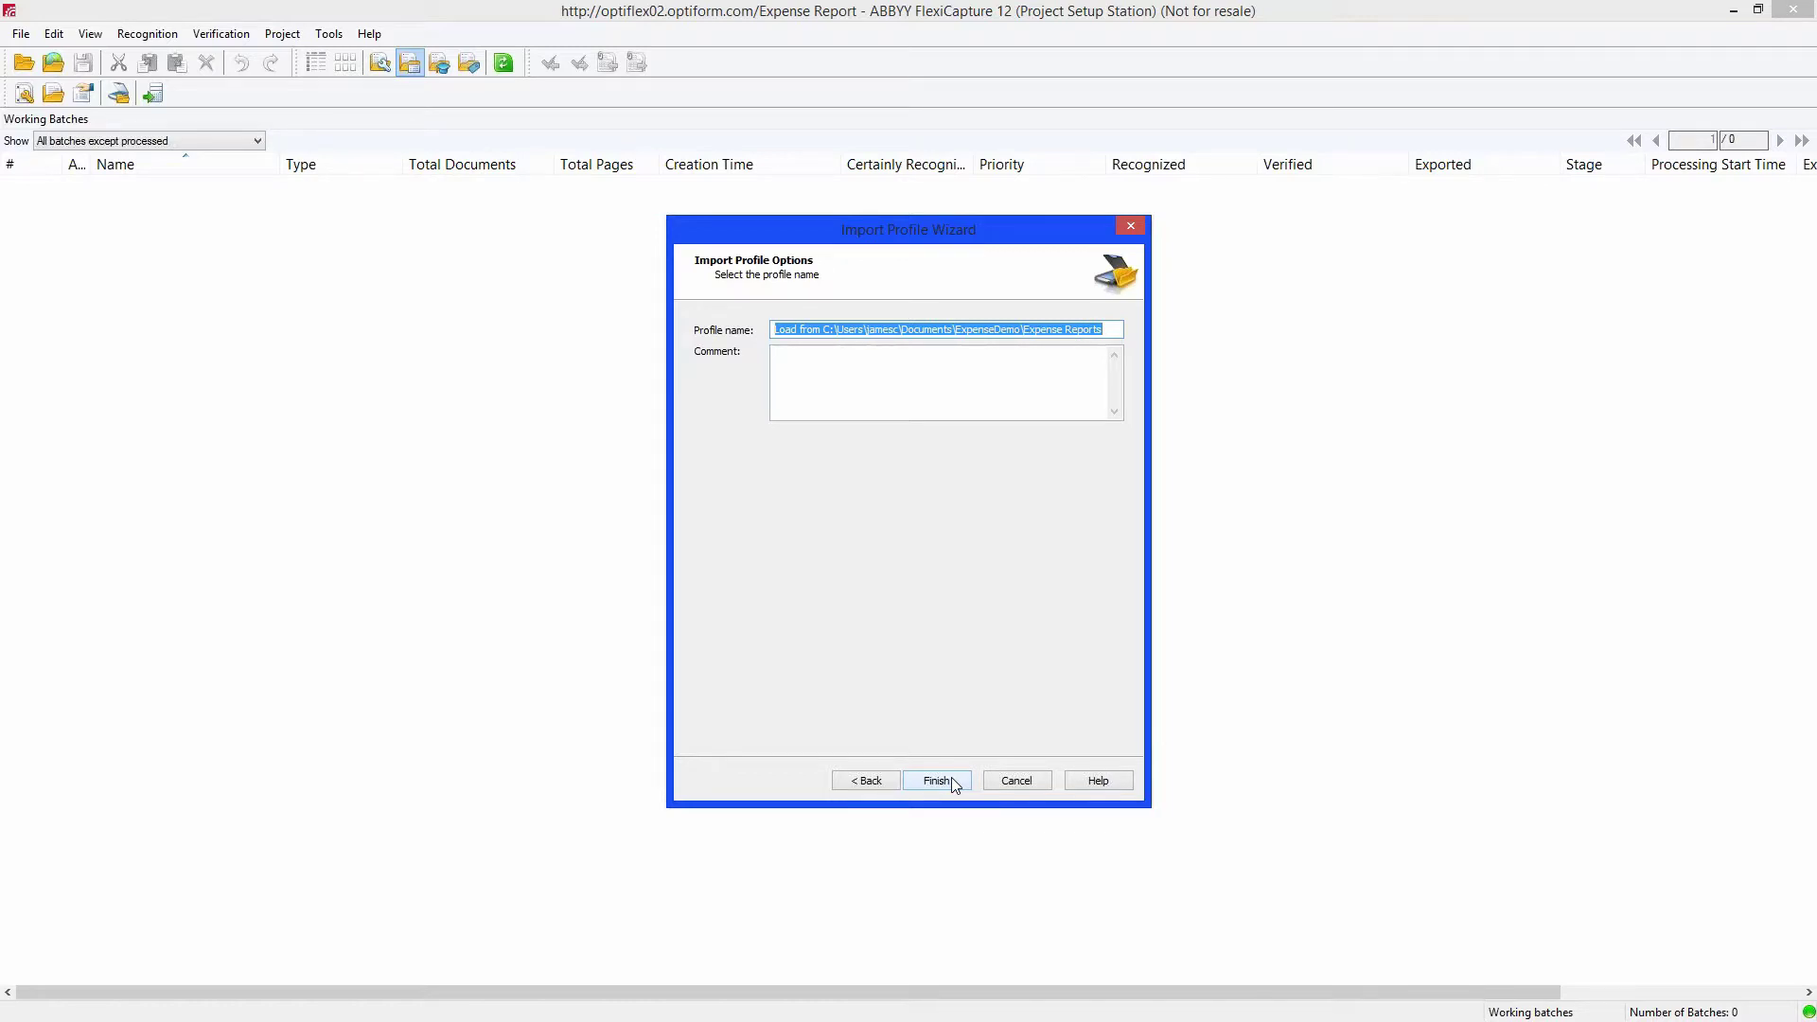
Name the profile ExpenseReport, finish the wizard, and close the Image Import Profiles list.
type("Expense")
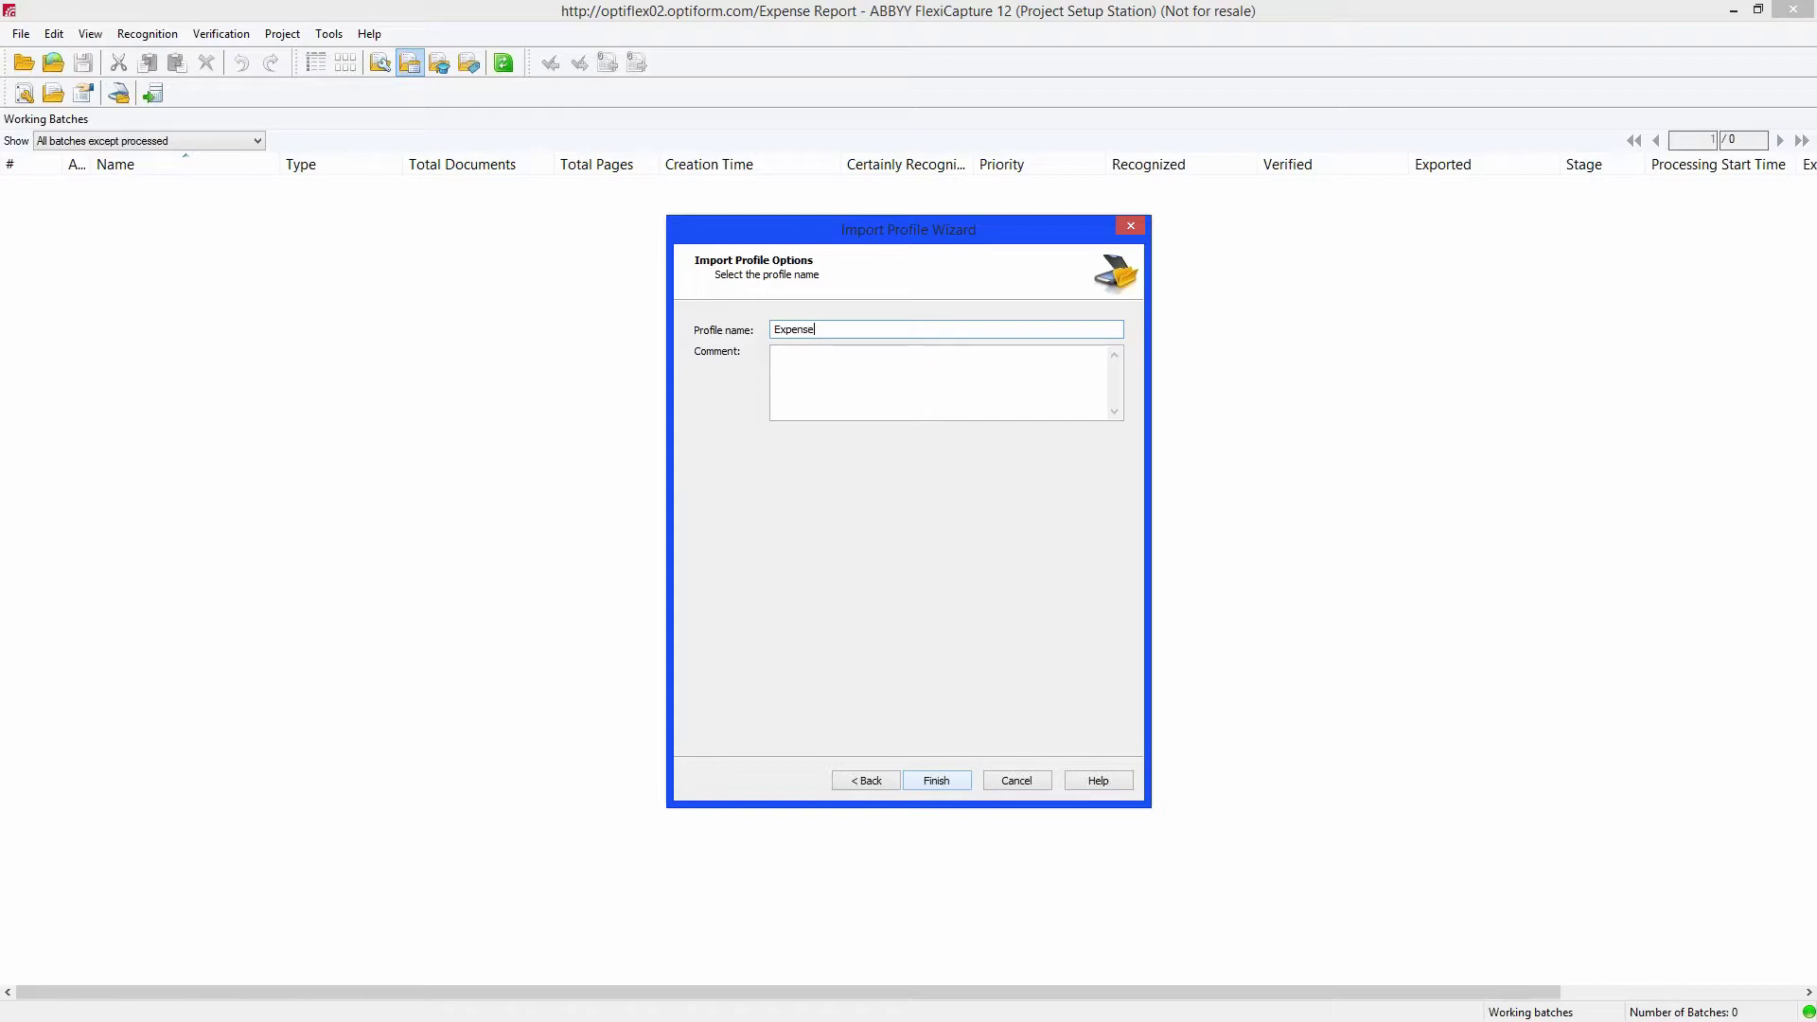
type("Report")
left_click(952, 776)
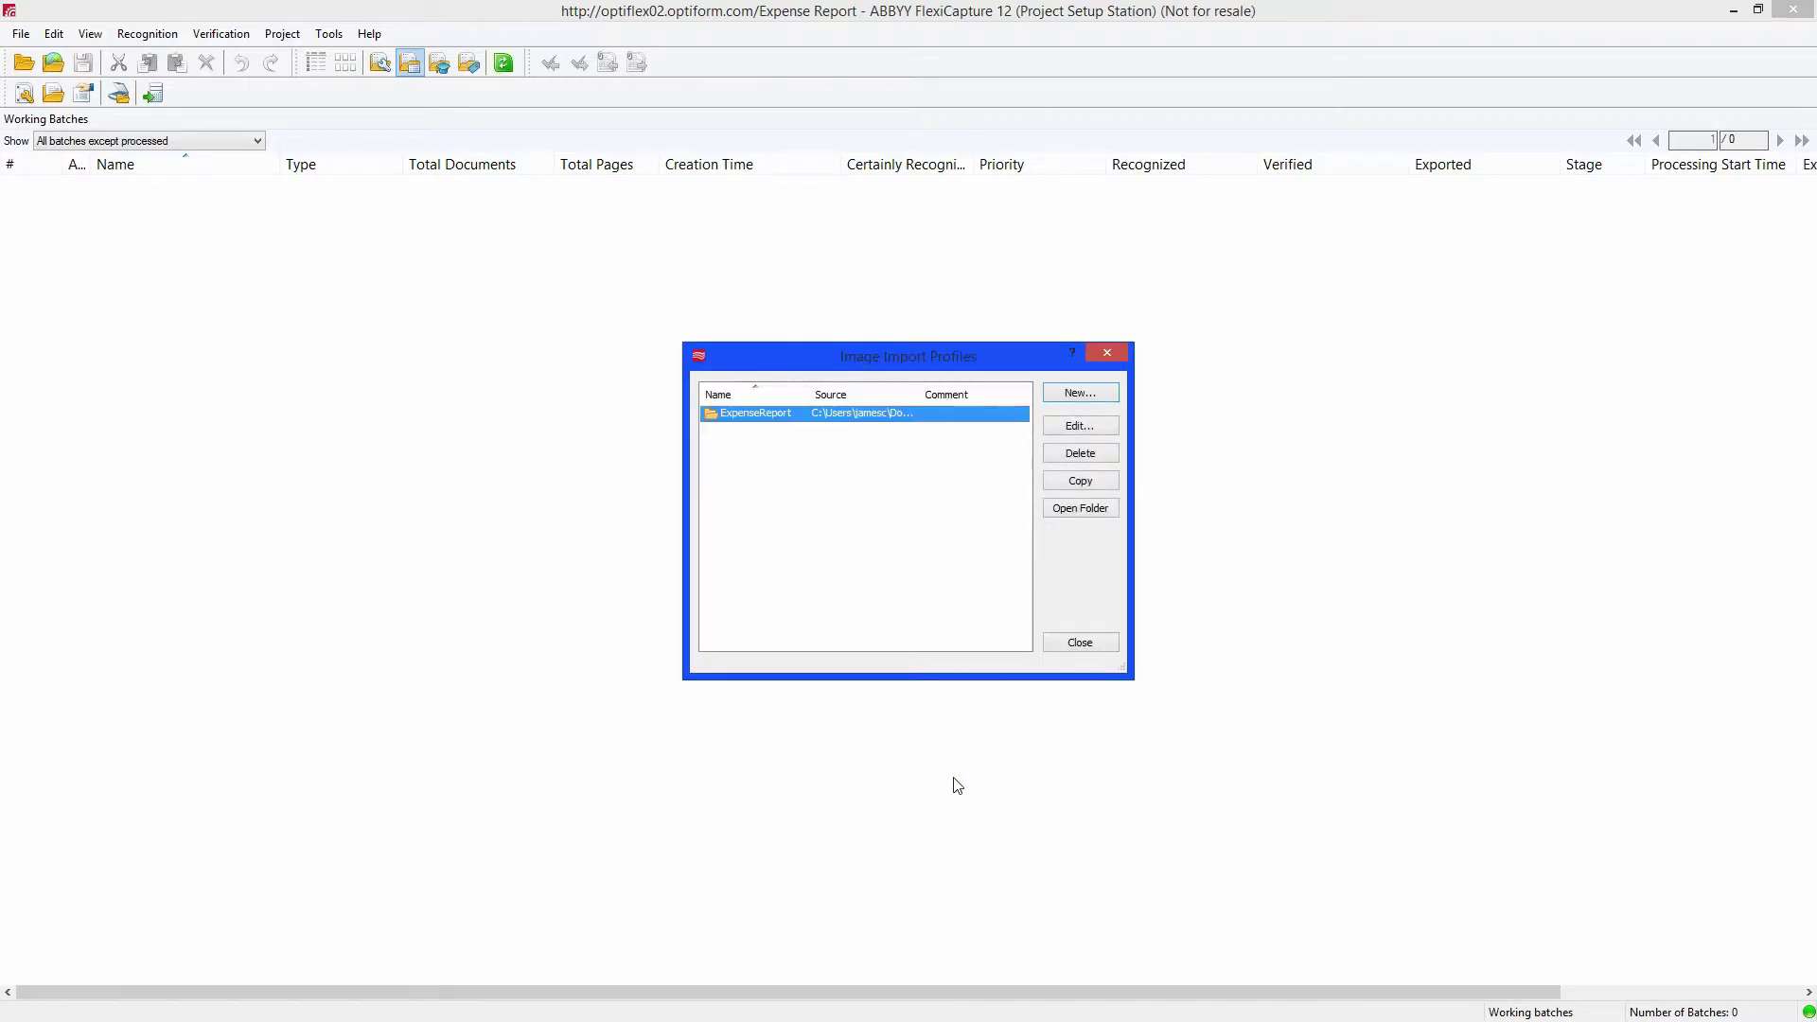
left_click(1087, 644)
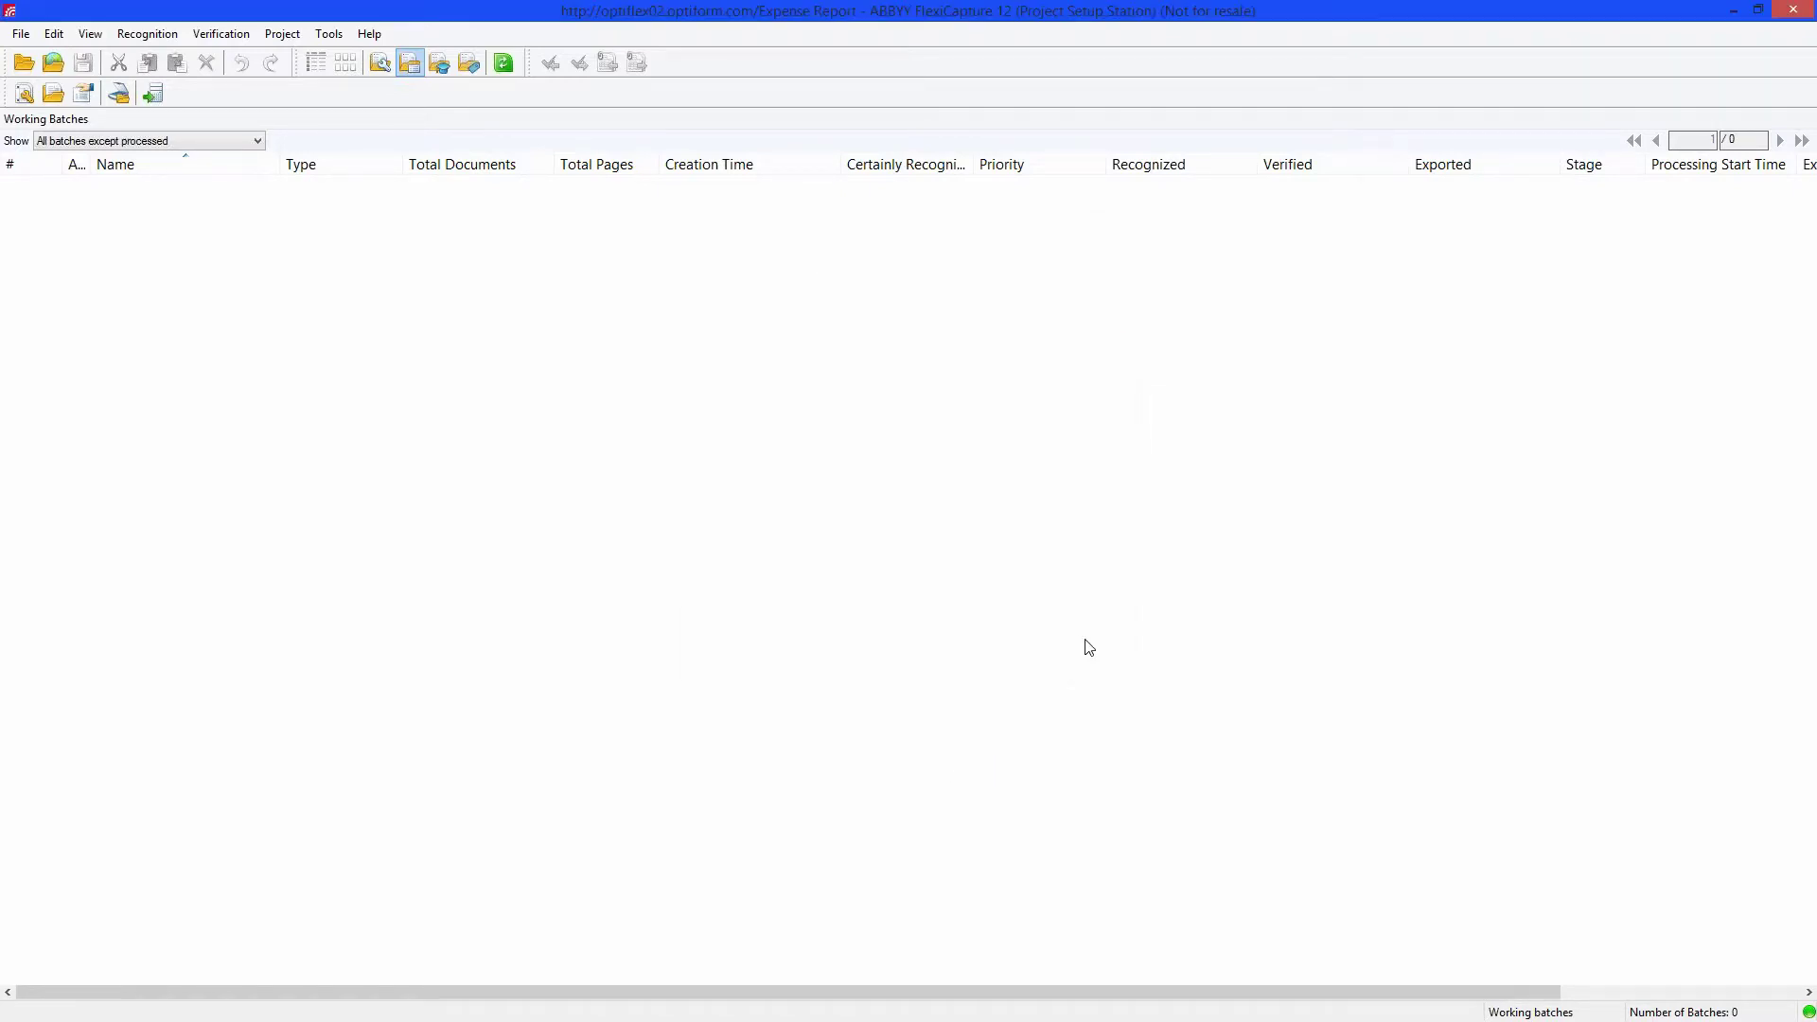
left_click(20, 34)
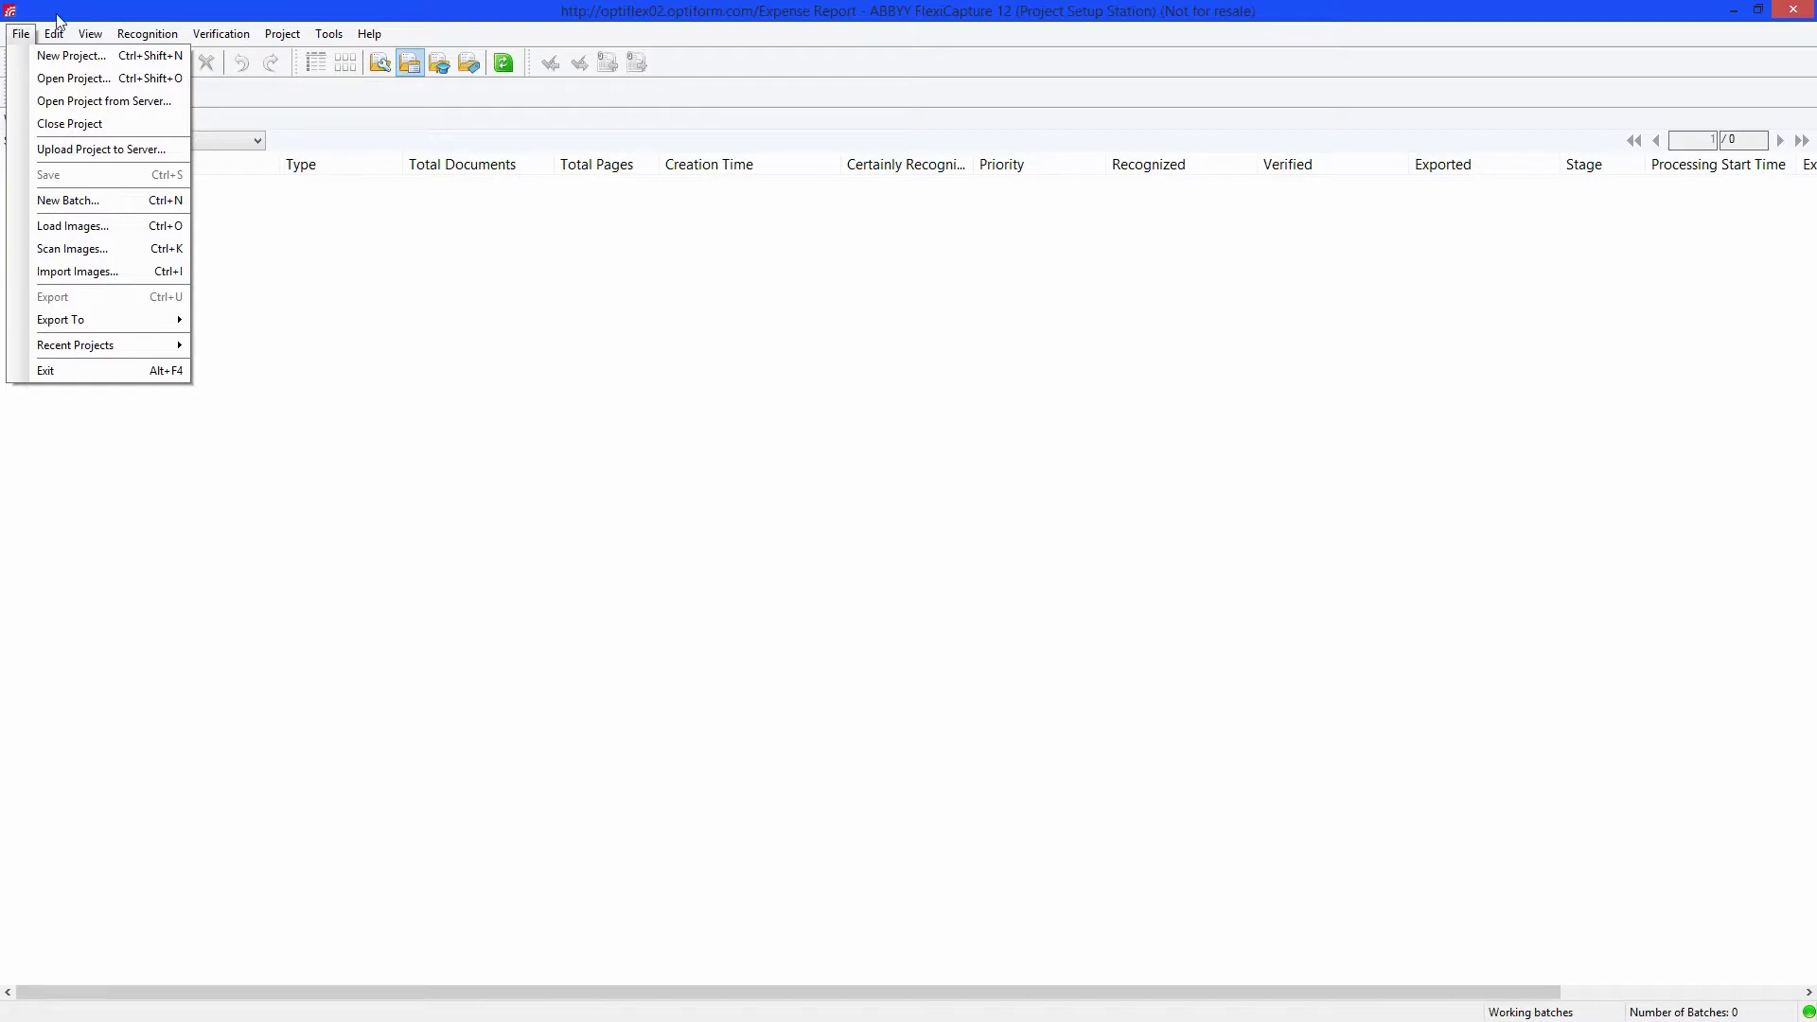
Review the Expense Report project properties and close them with OK.
left_click(289, 34)
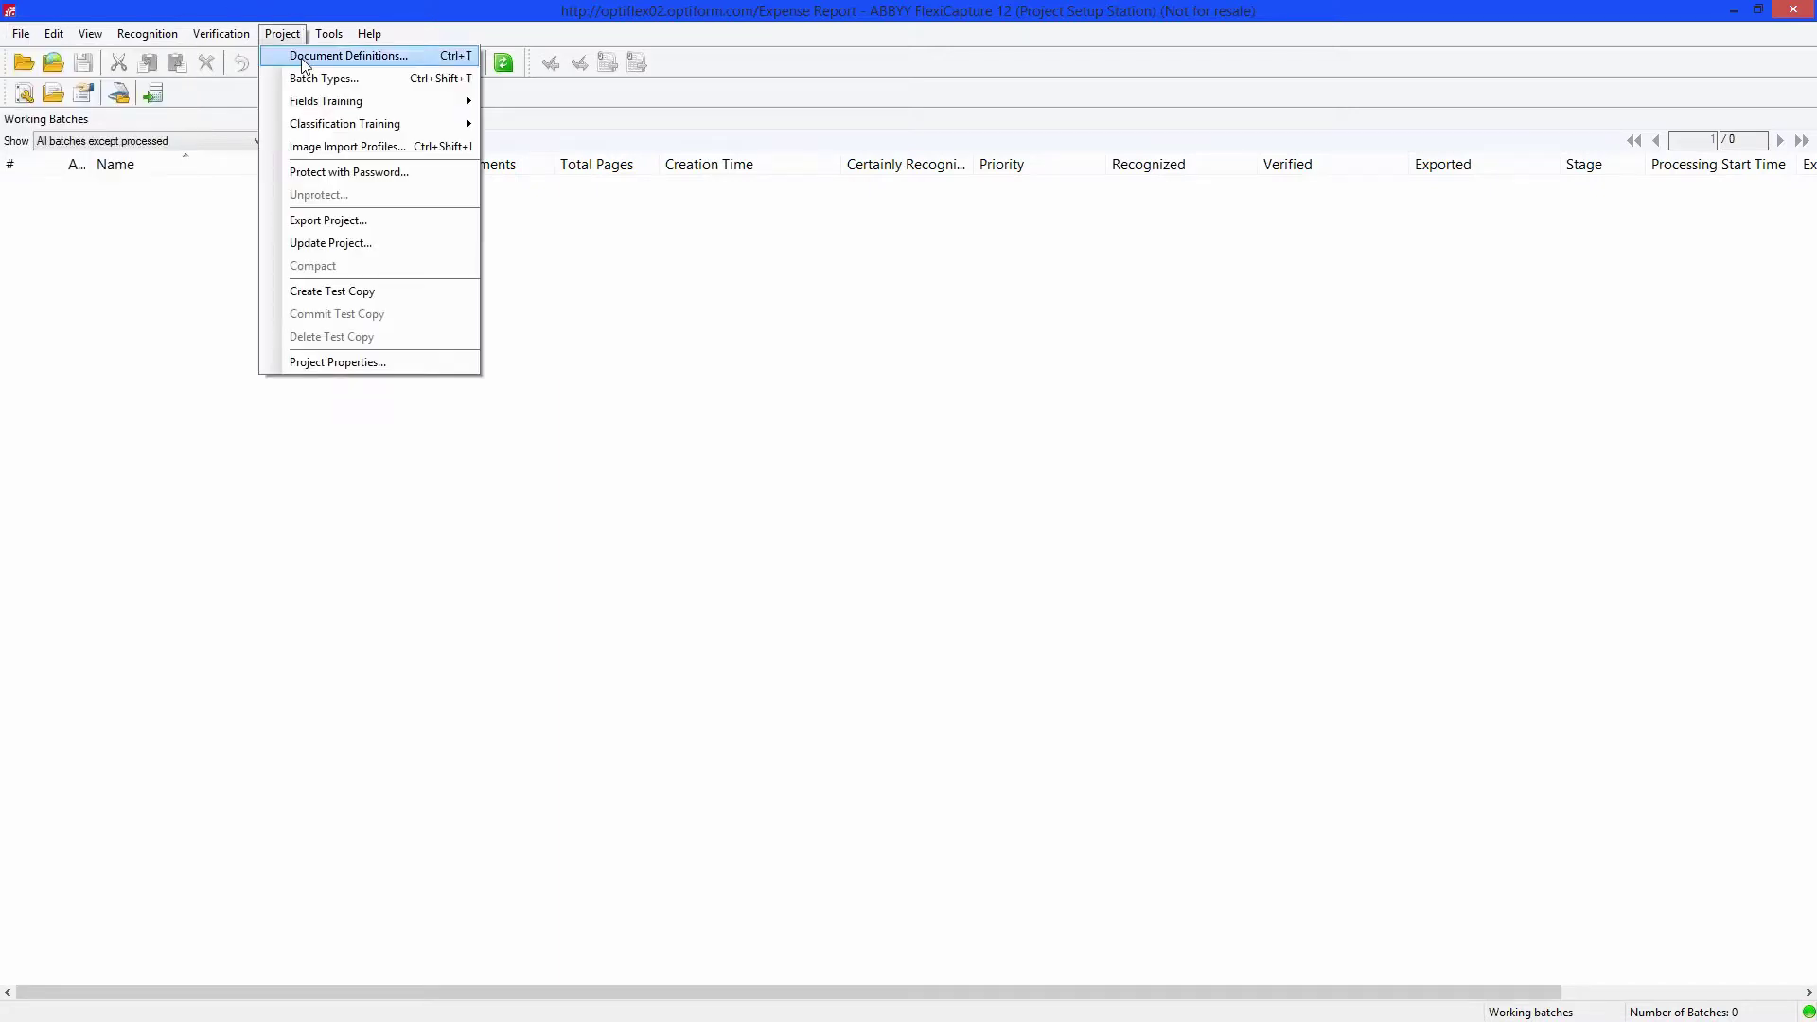
left_click(325, 365)
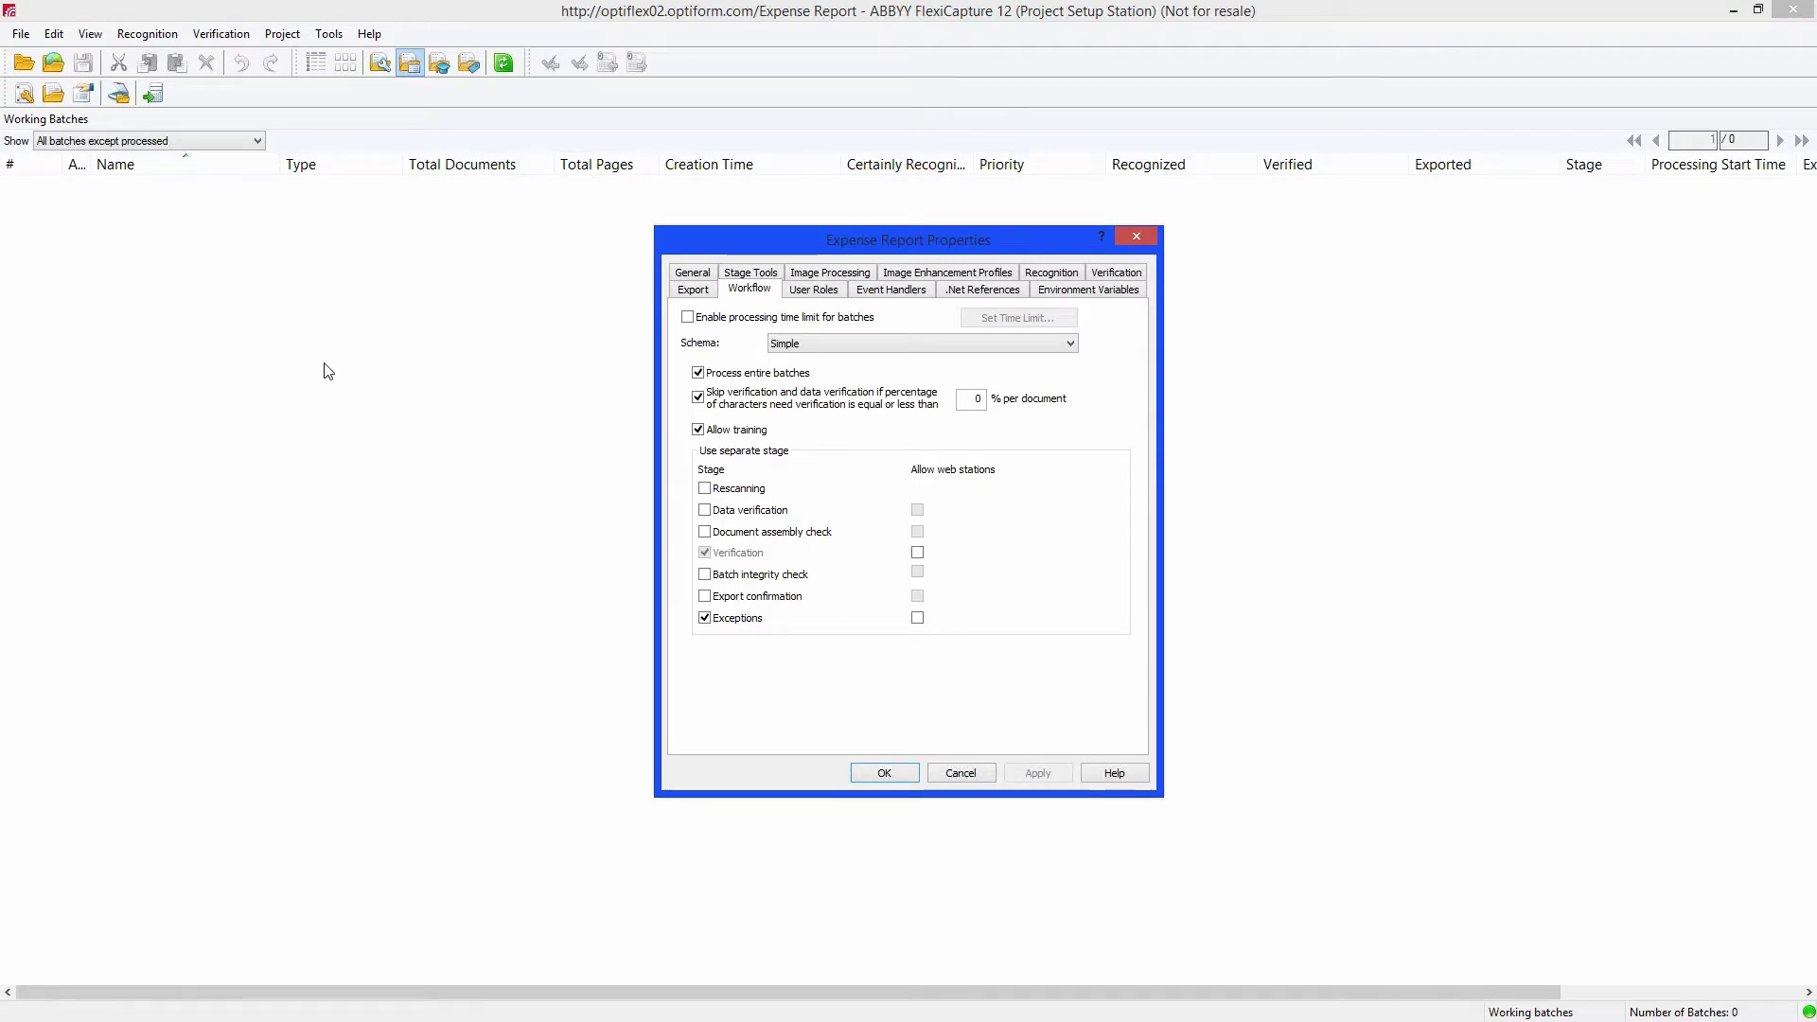
left_click(911, 774)
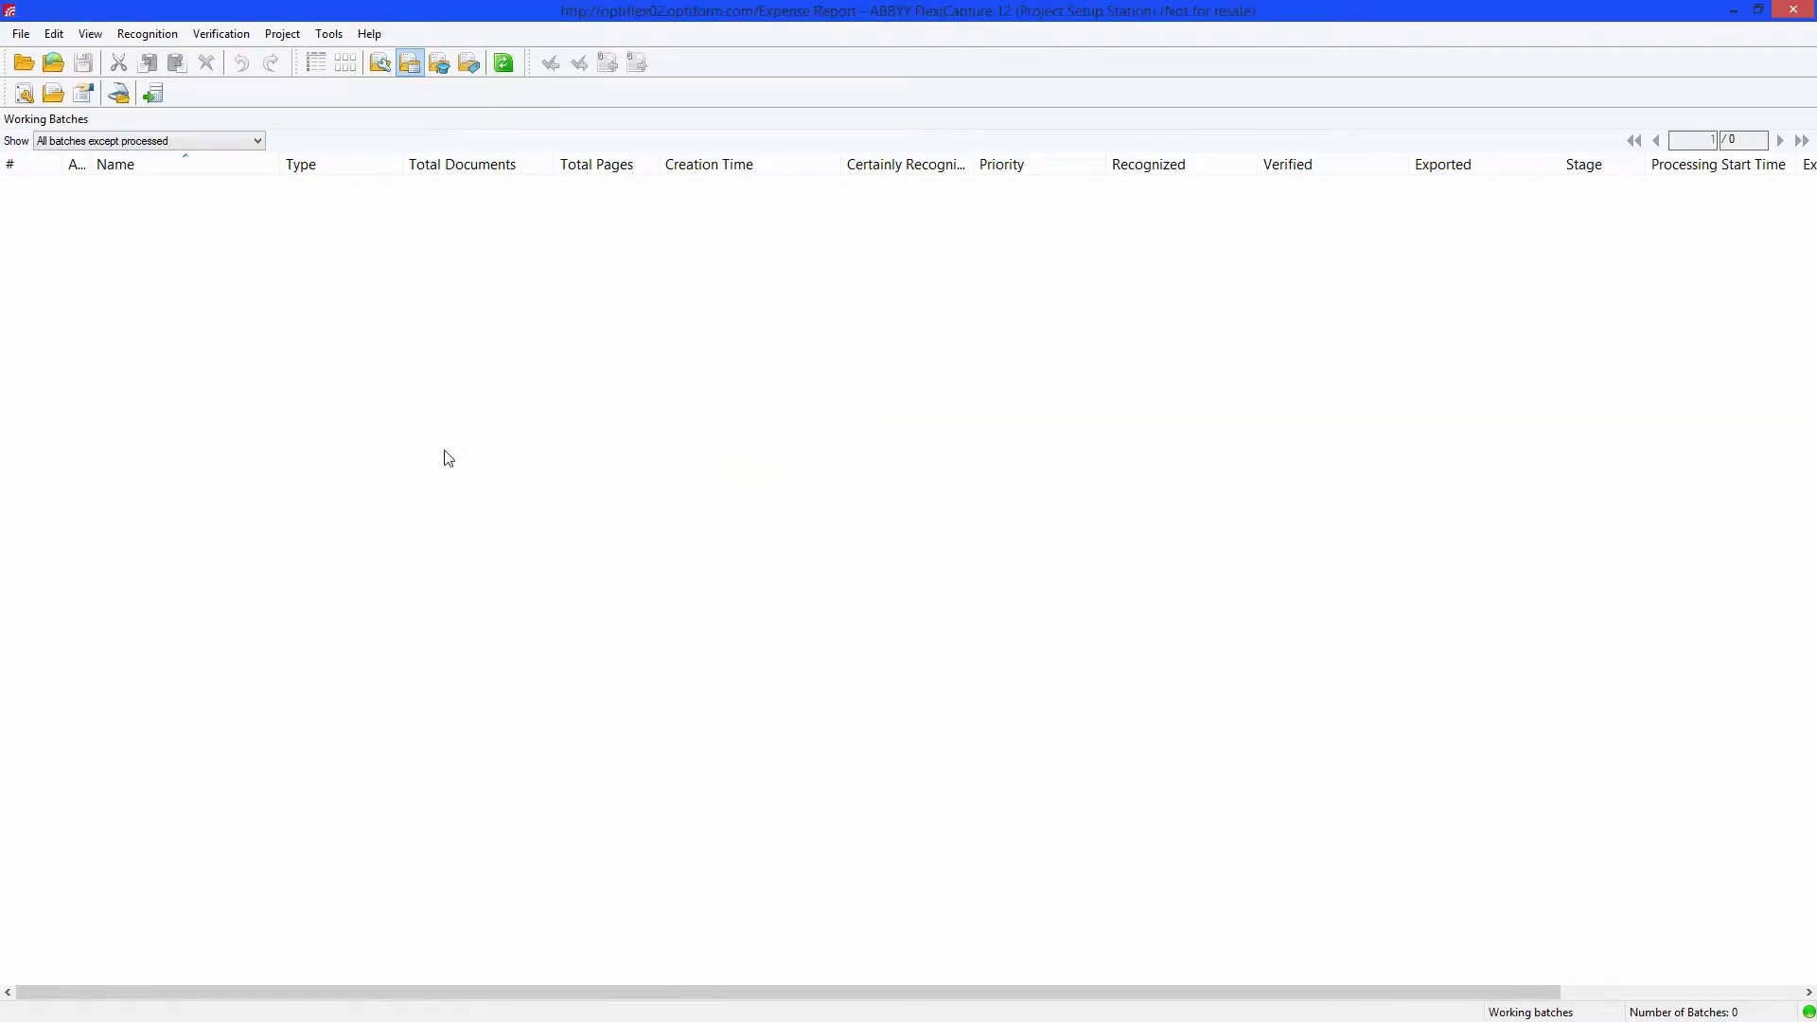
Upload the project to the application server and dismiss the completed upload report.
left_click(24, 36)
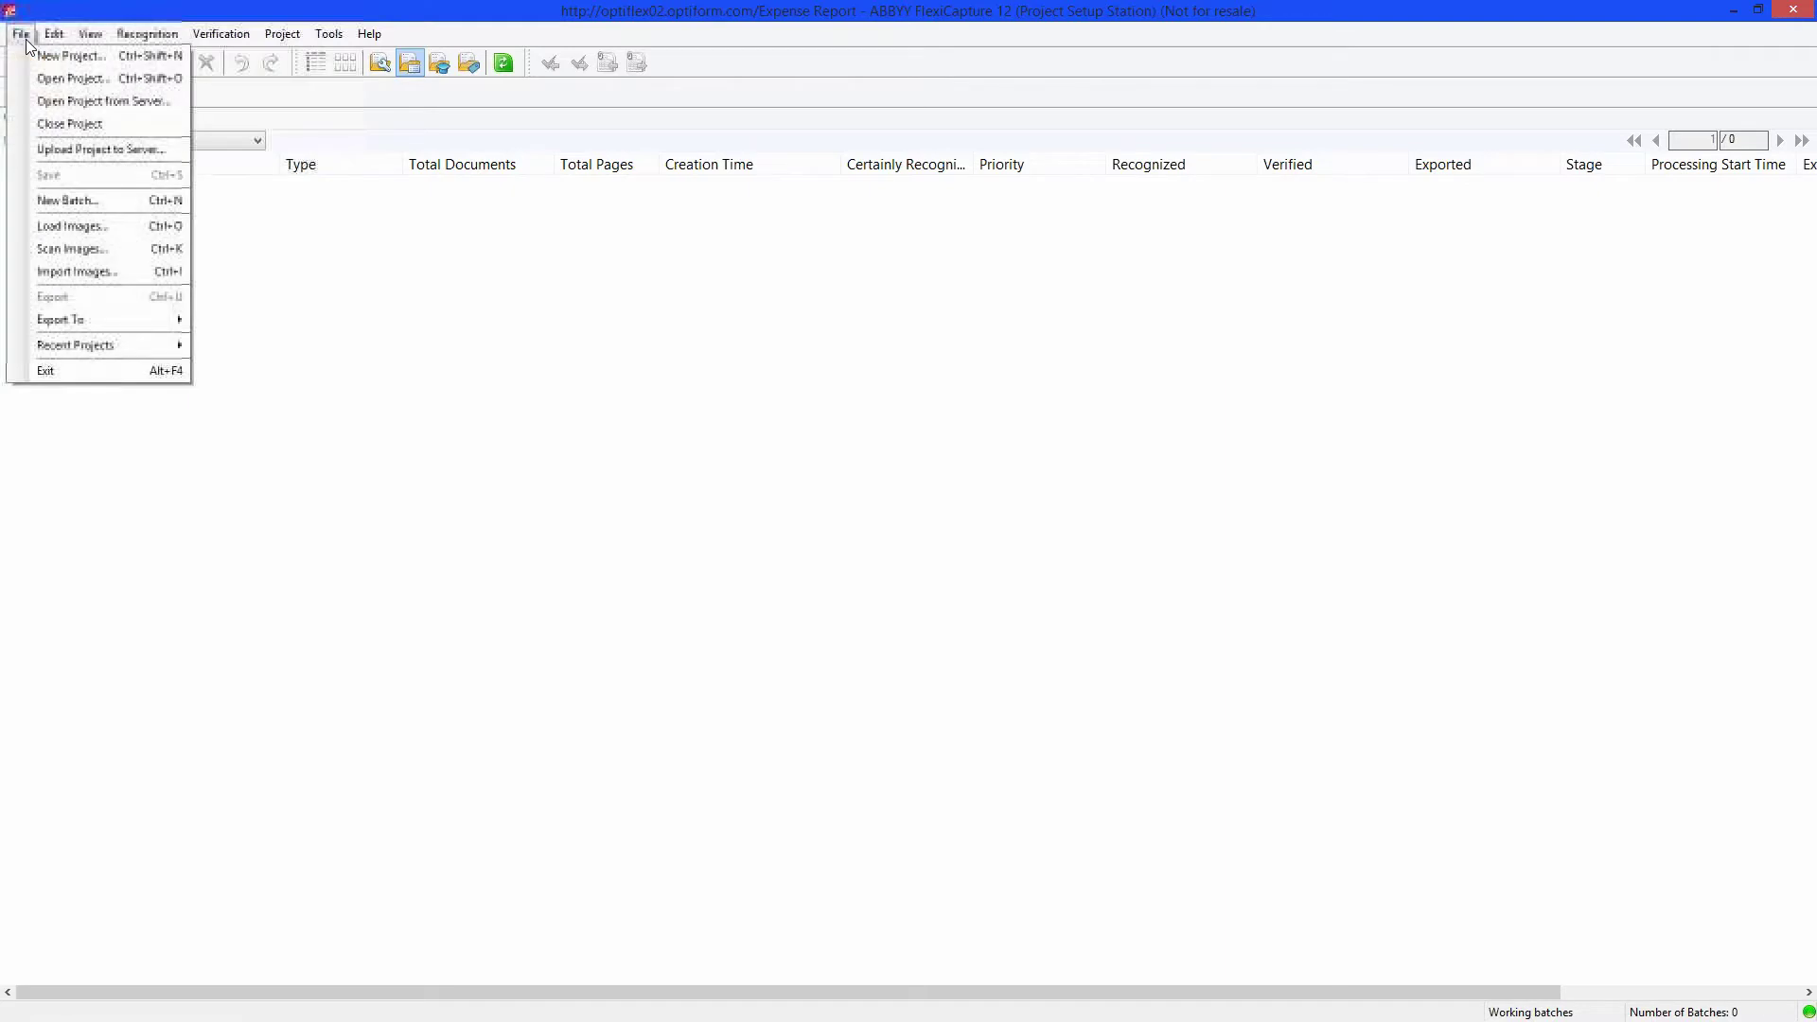
left_click(76, 152)
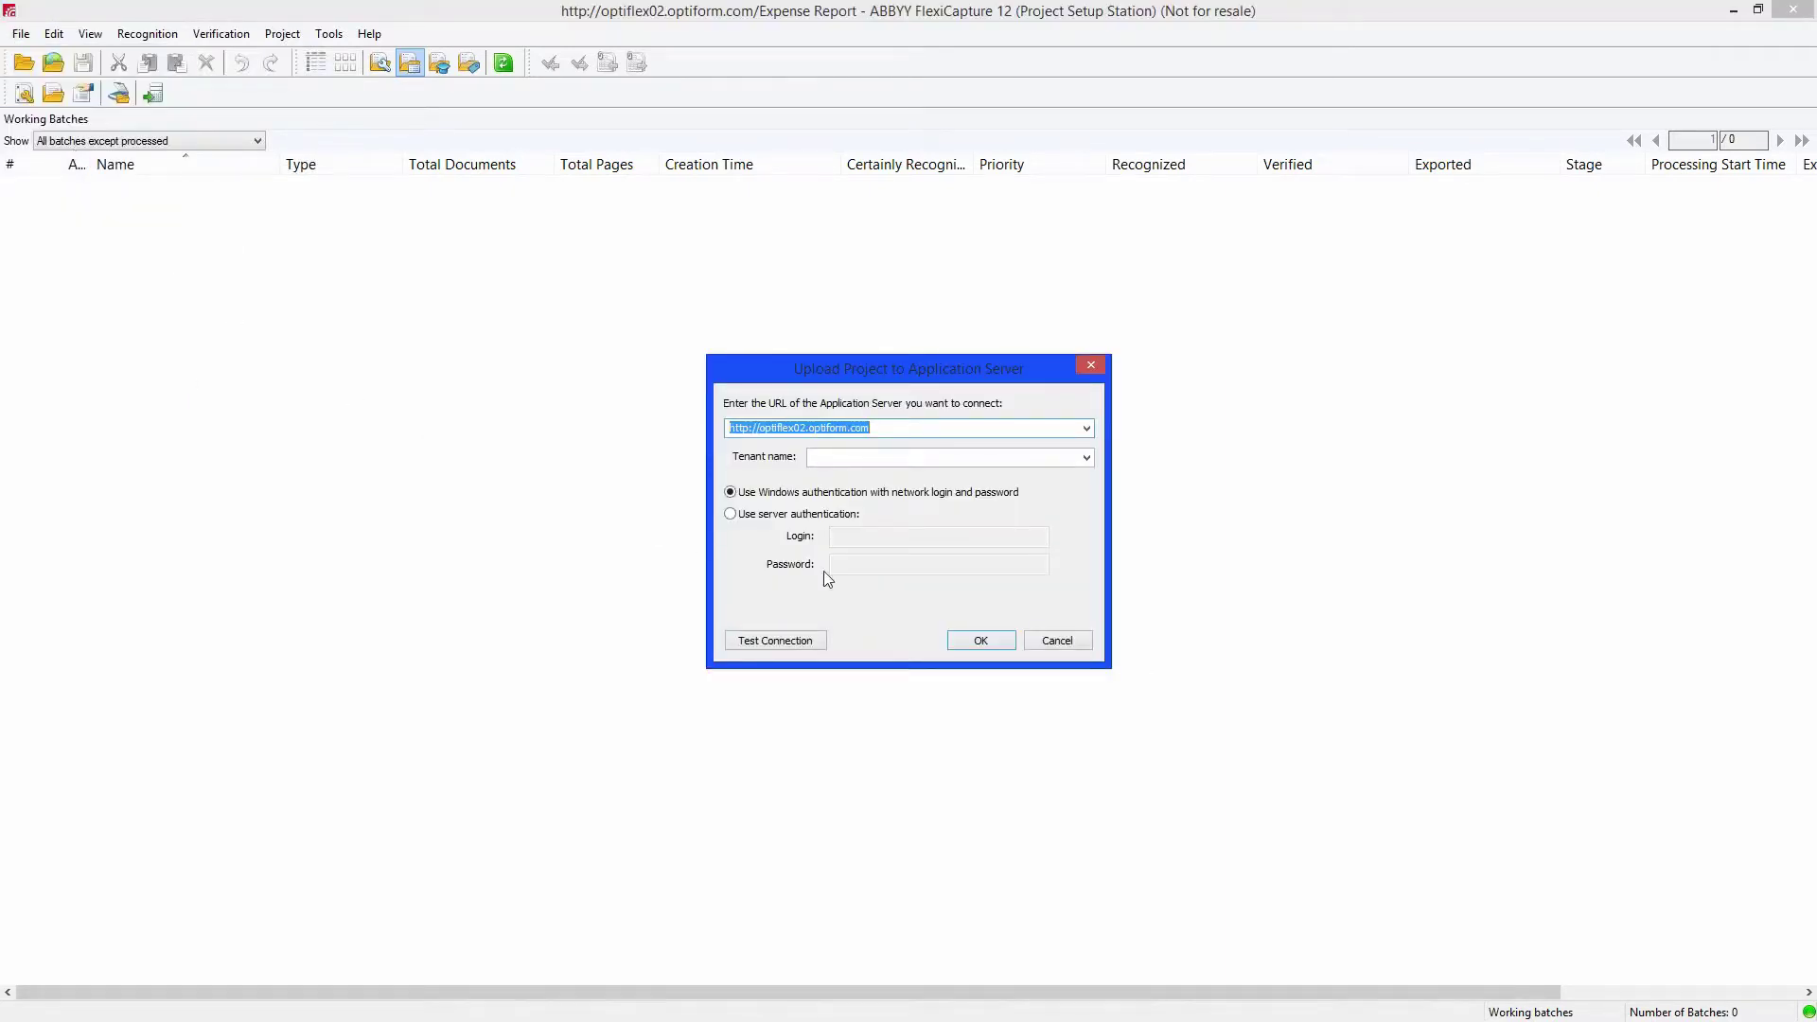
left_click(976, 647)
left_click(1046, 551)
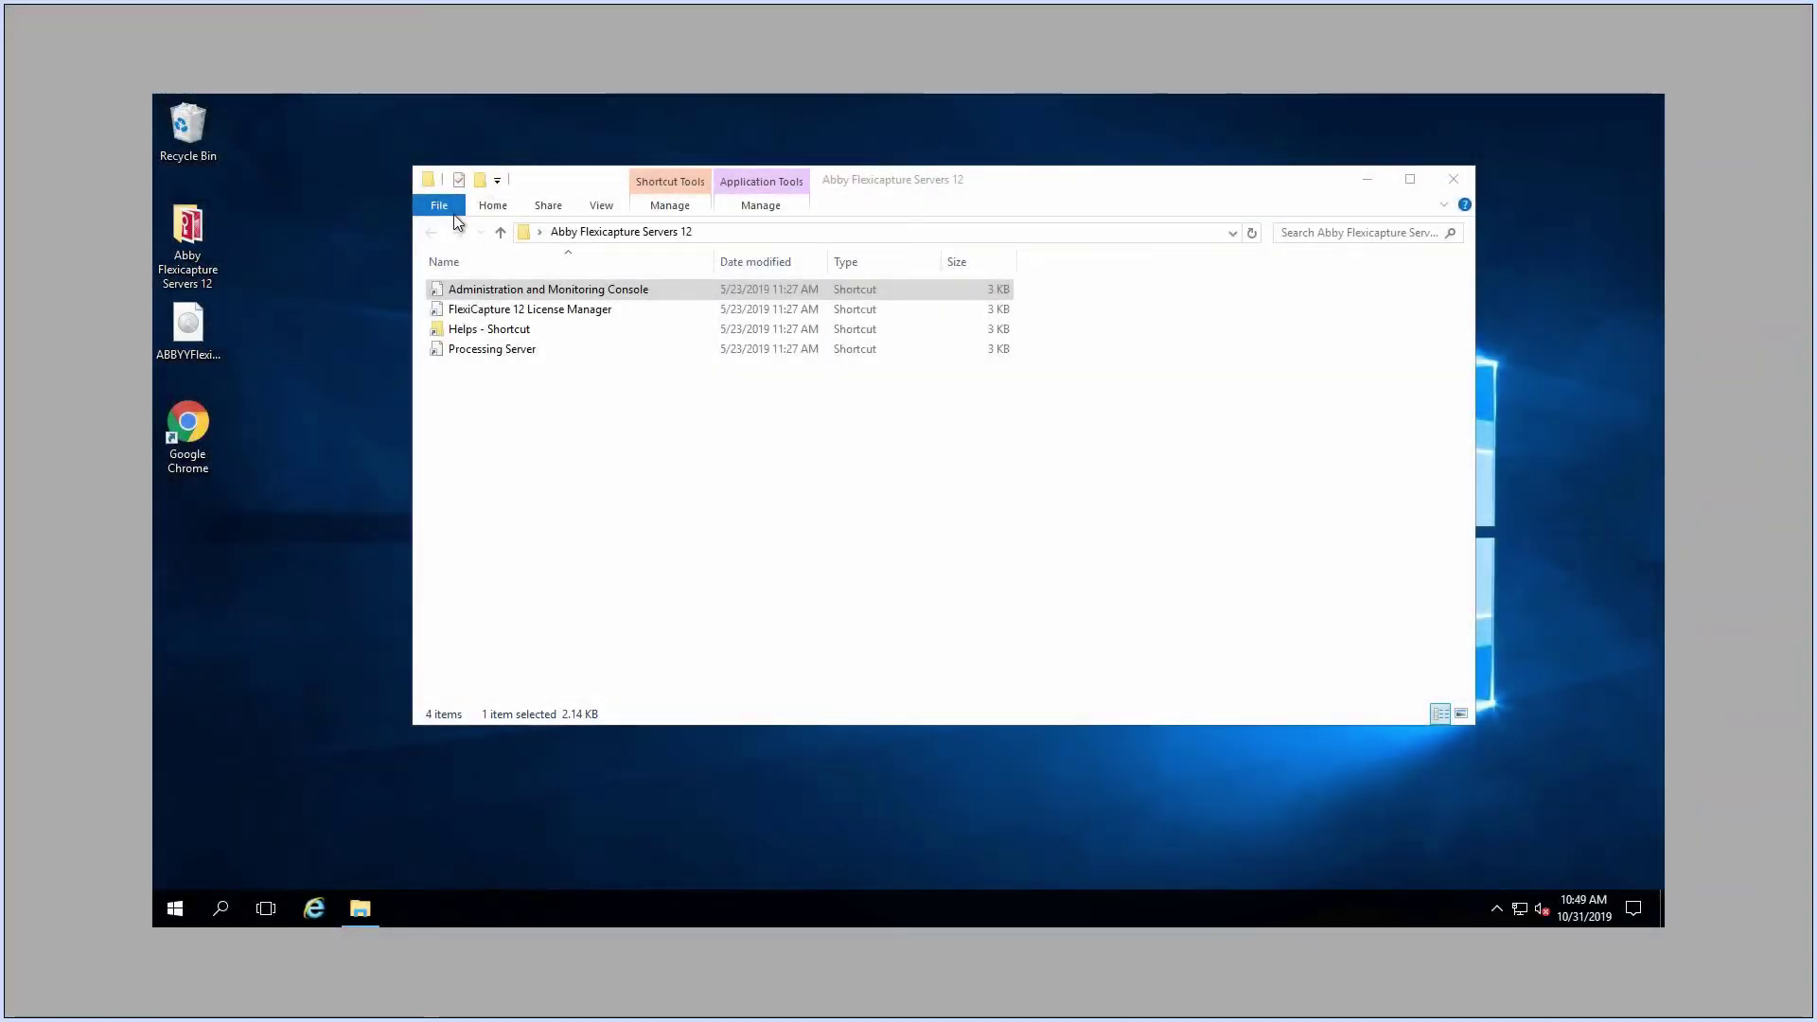
Launch the Administration and Monitoring Console and sign in with the domain user name and password.
double_click(538, 295)
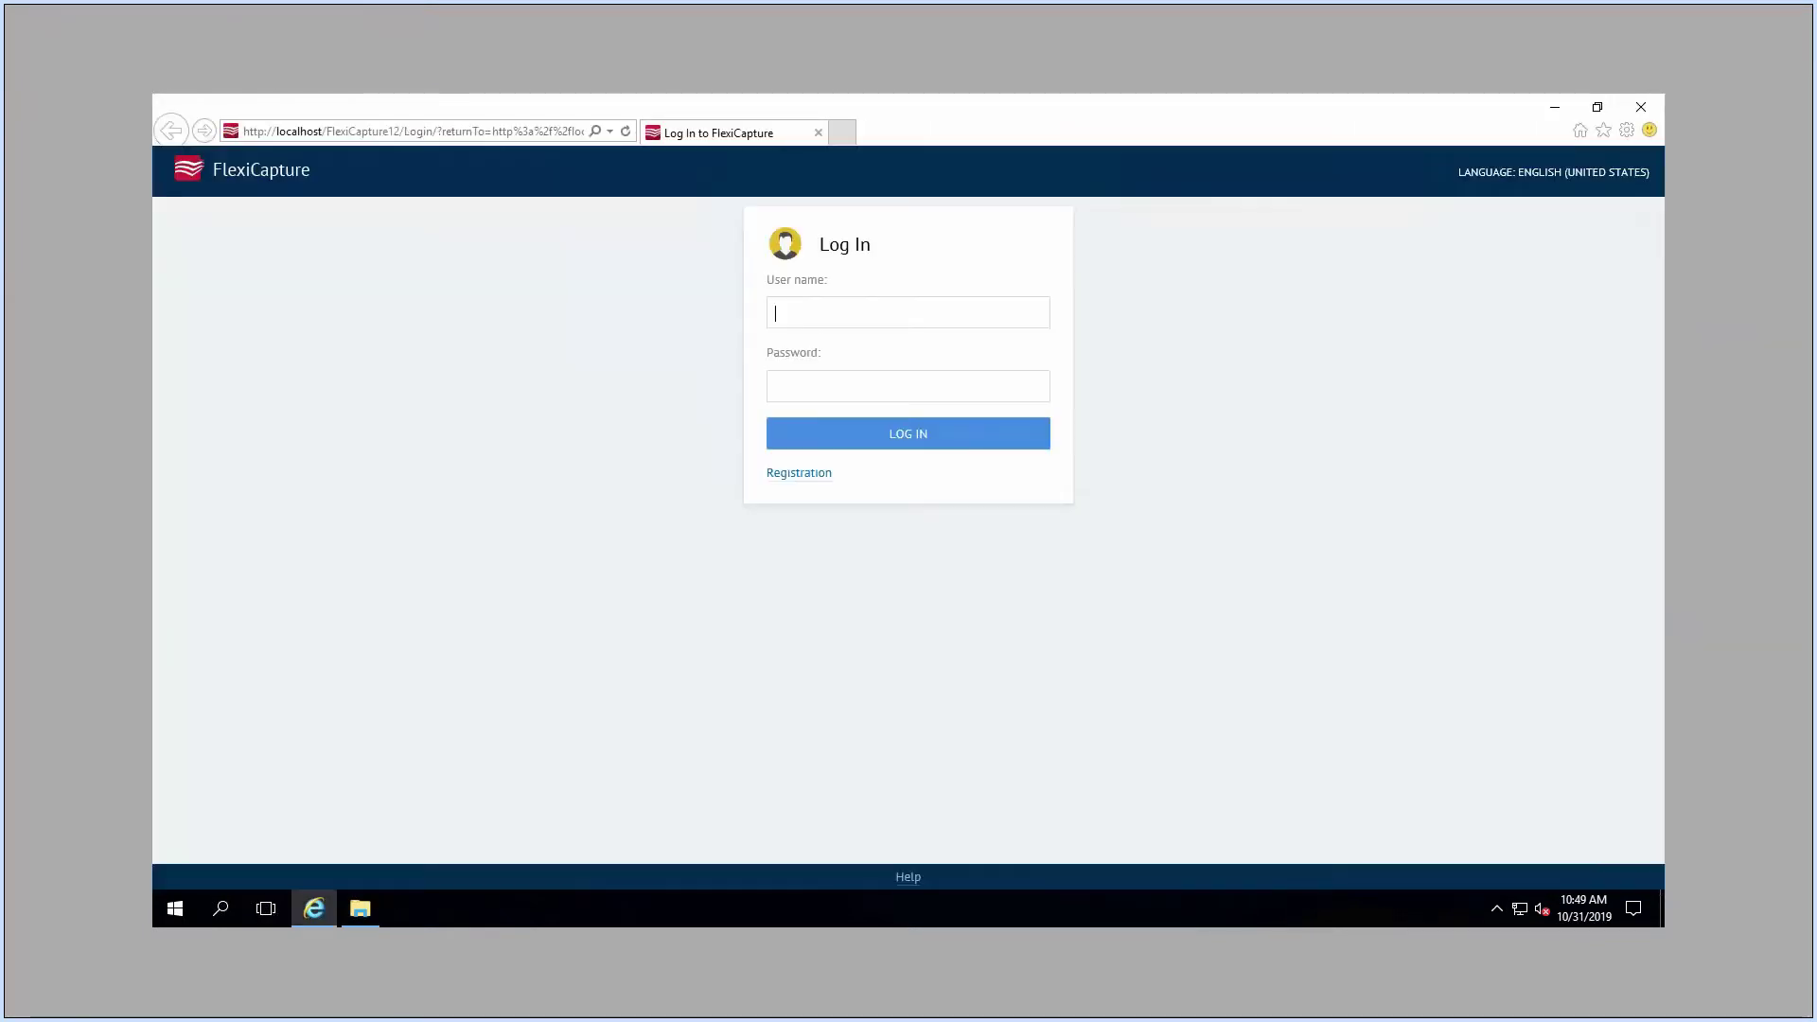
type("op")
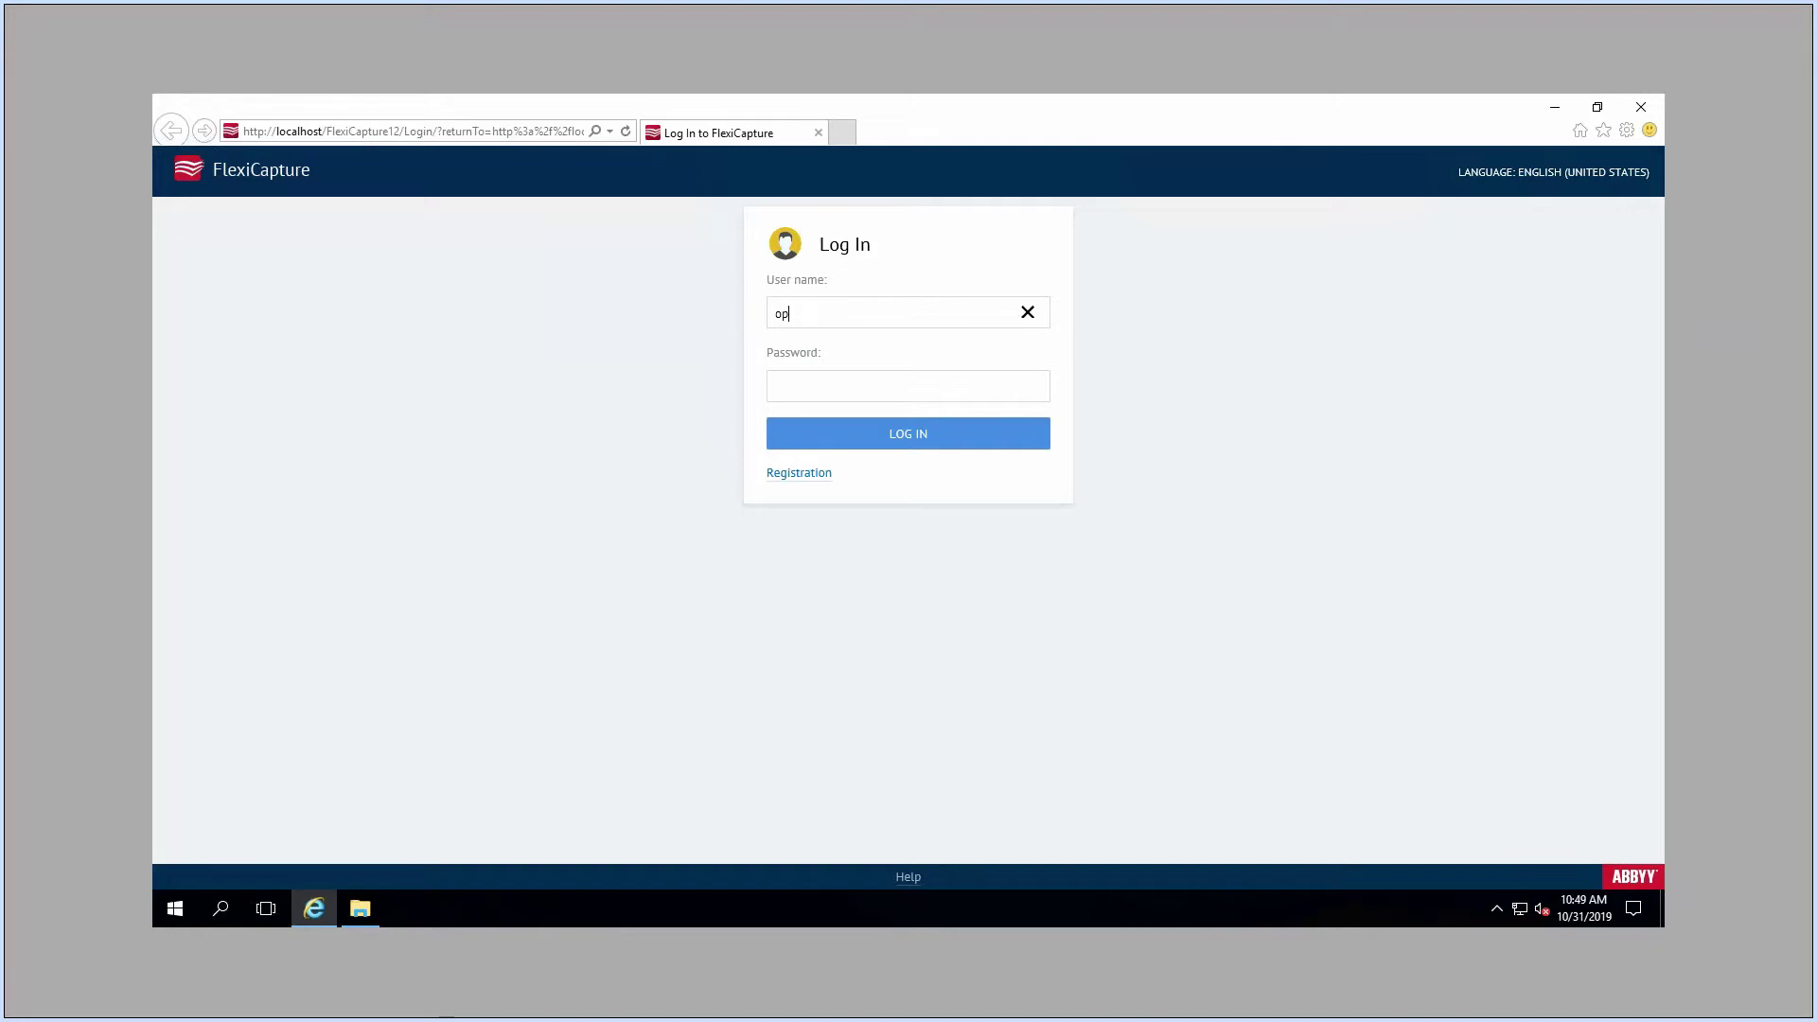
type("tiform")
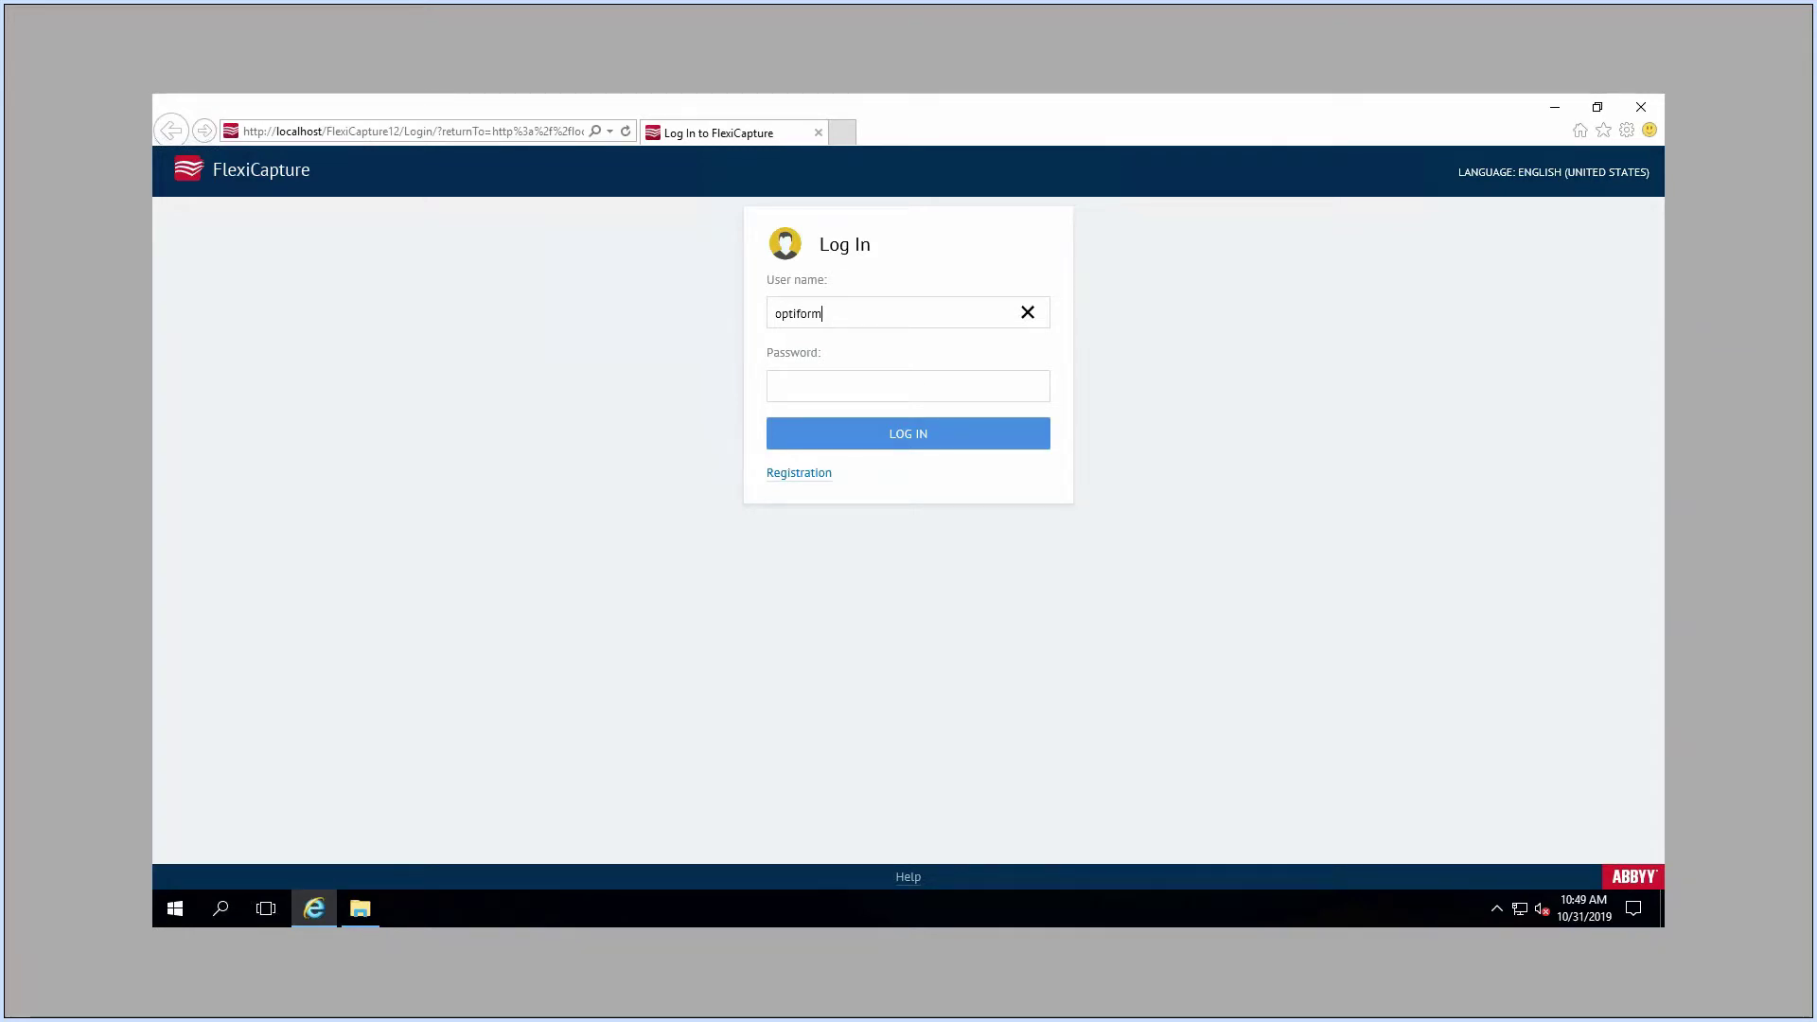
type("0\\jamesc")
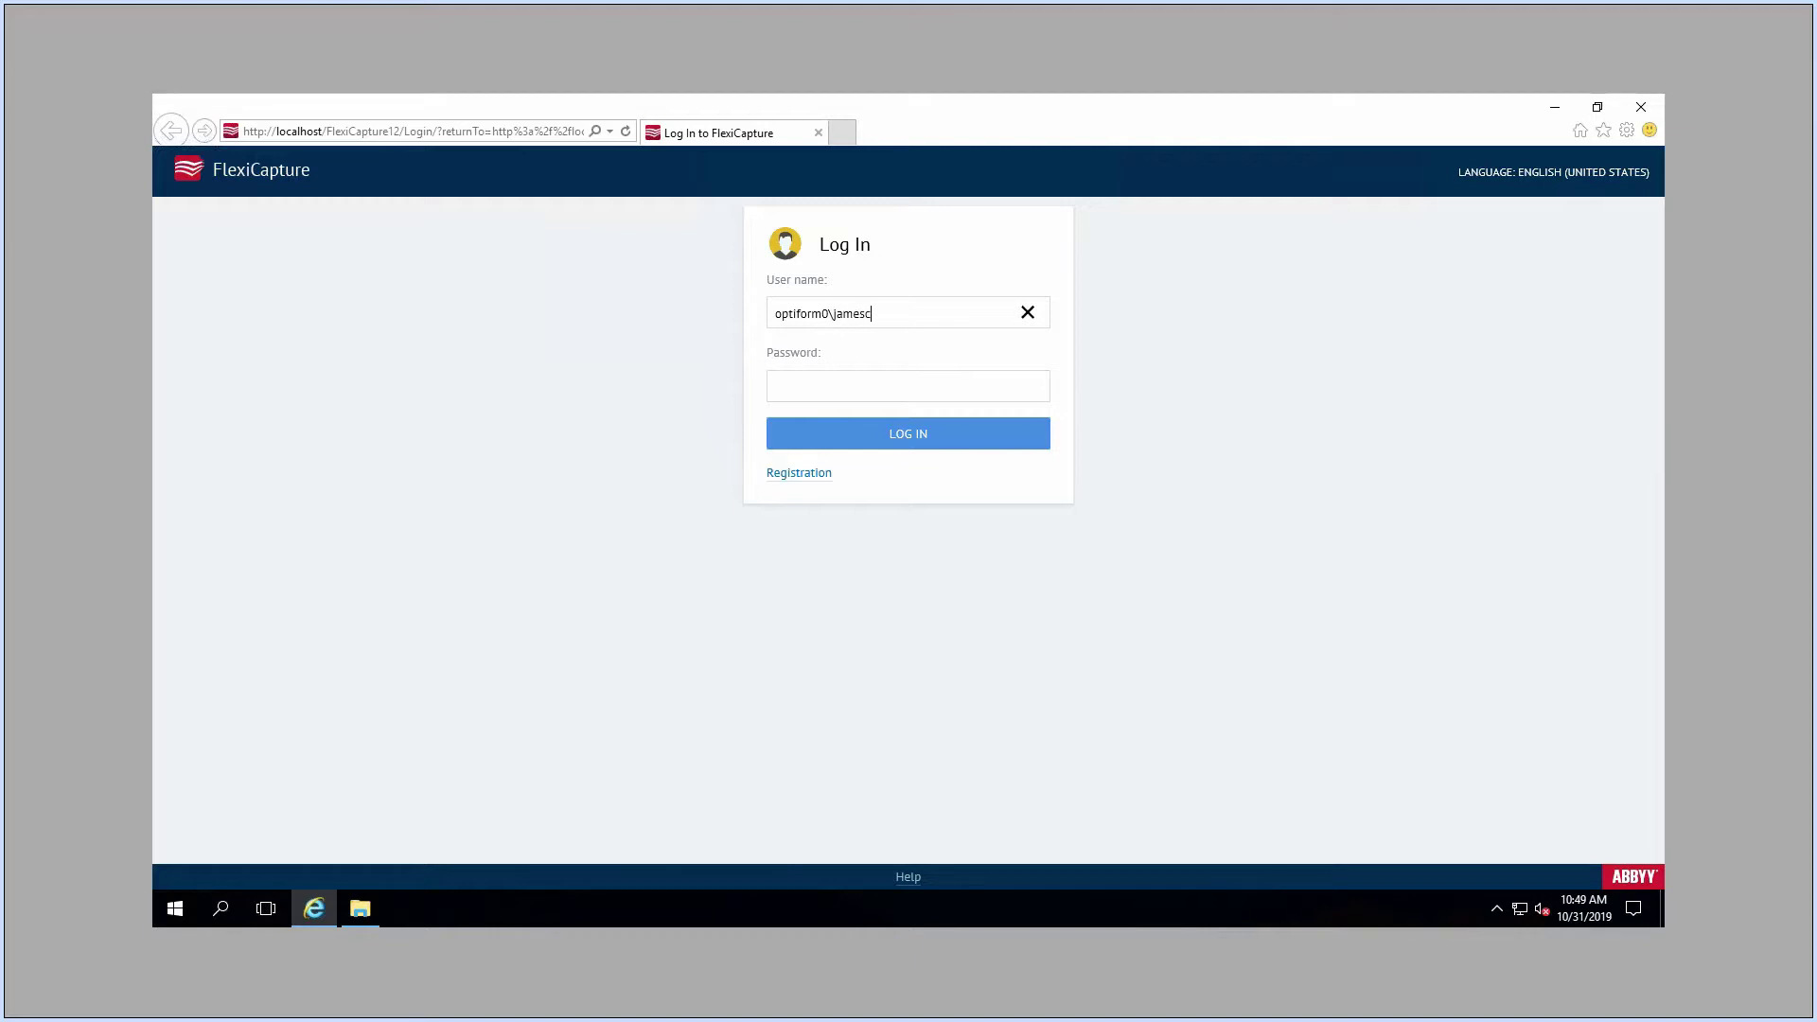
left_click(775, 386)
type("••")
left_click(901, 435)
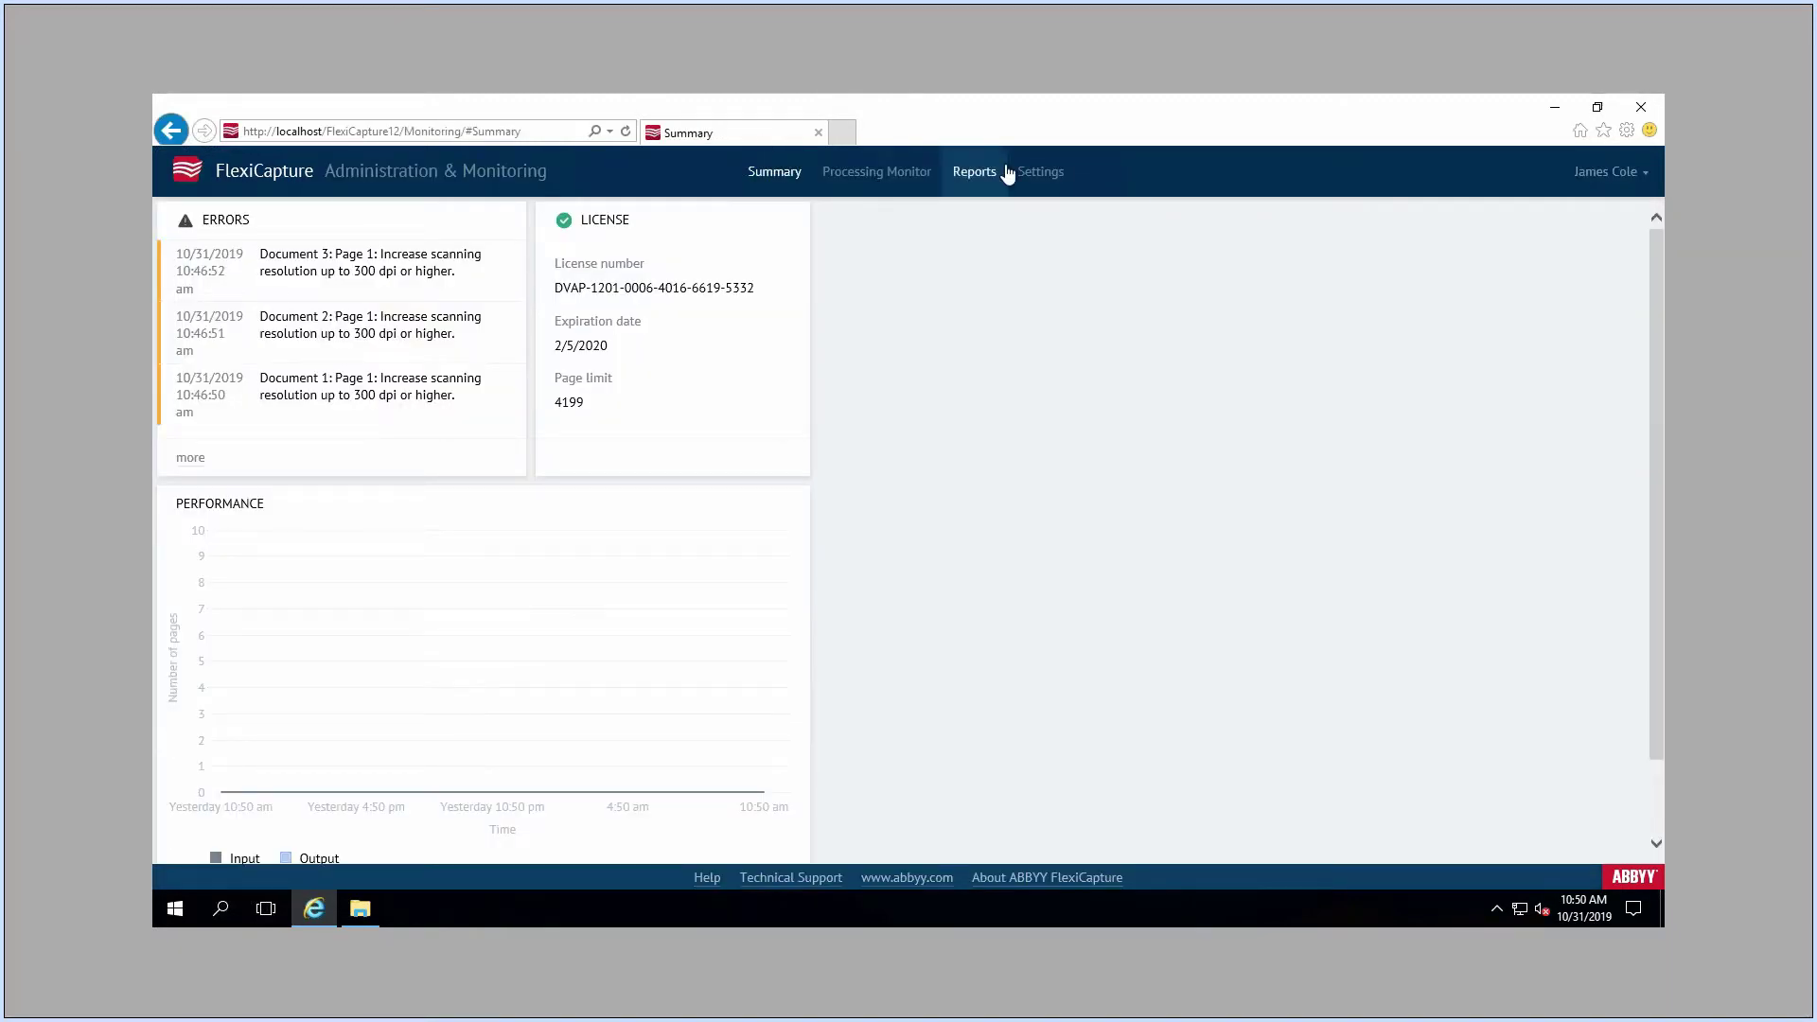
Under Settings > Projects, switch on Hot folders for the Expense Report project.
left_click(1034, 178)
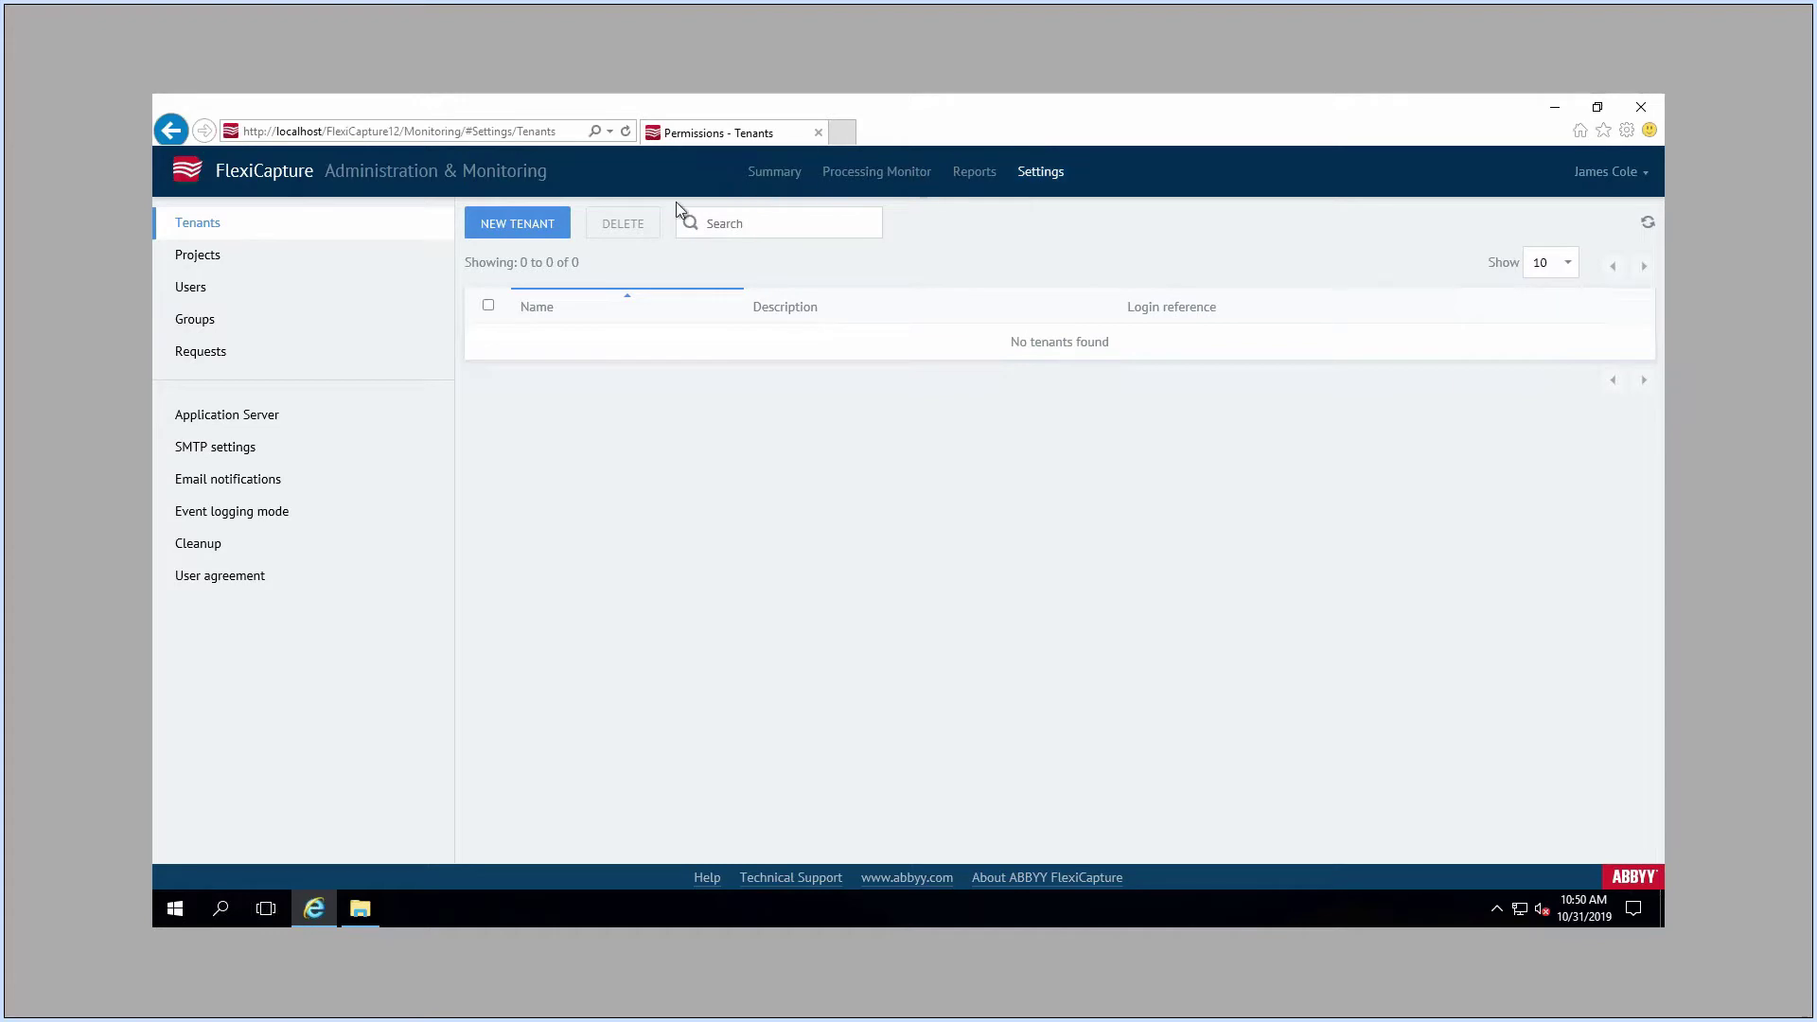
left_click(204, 256)
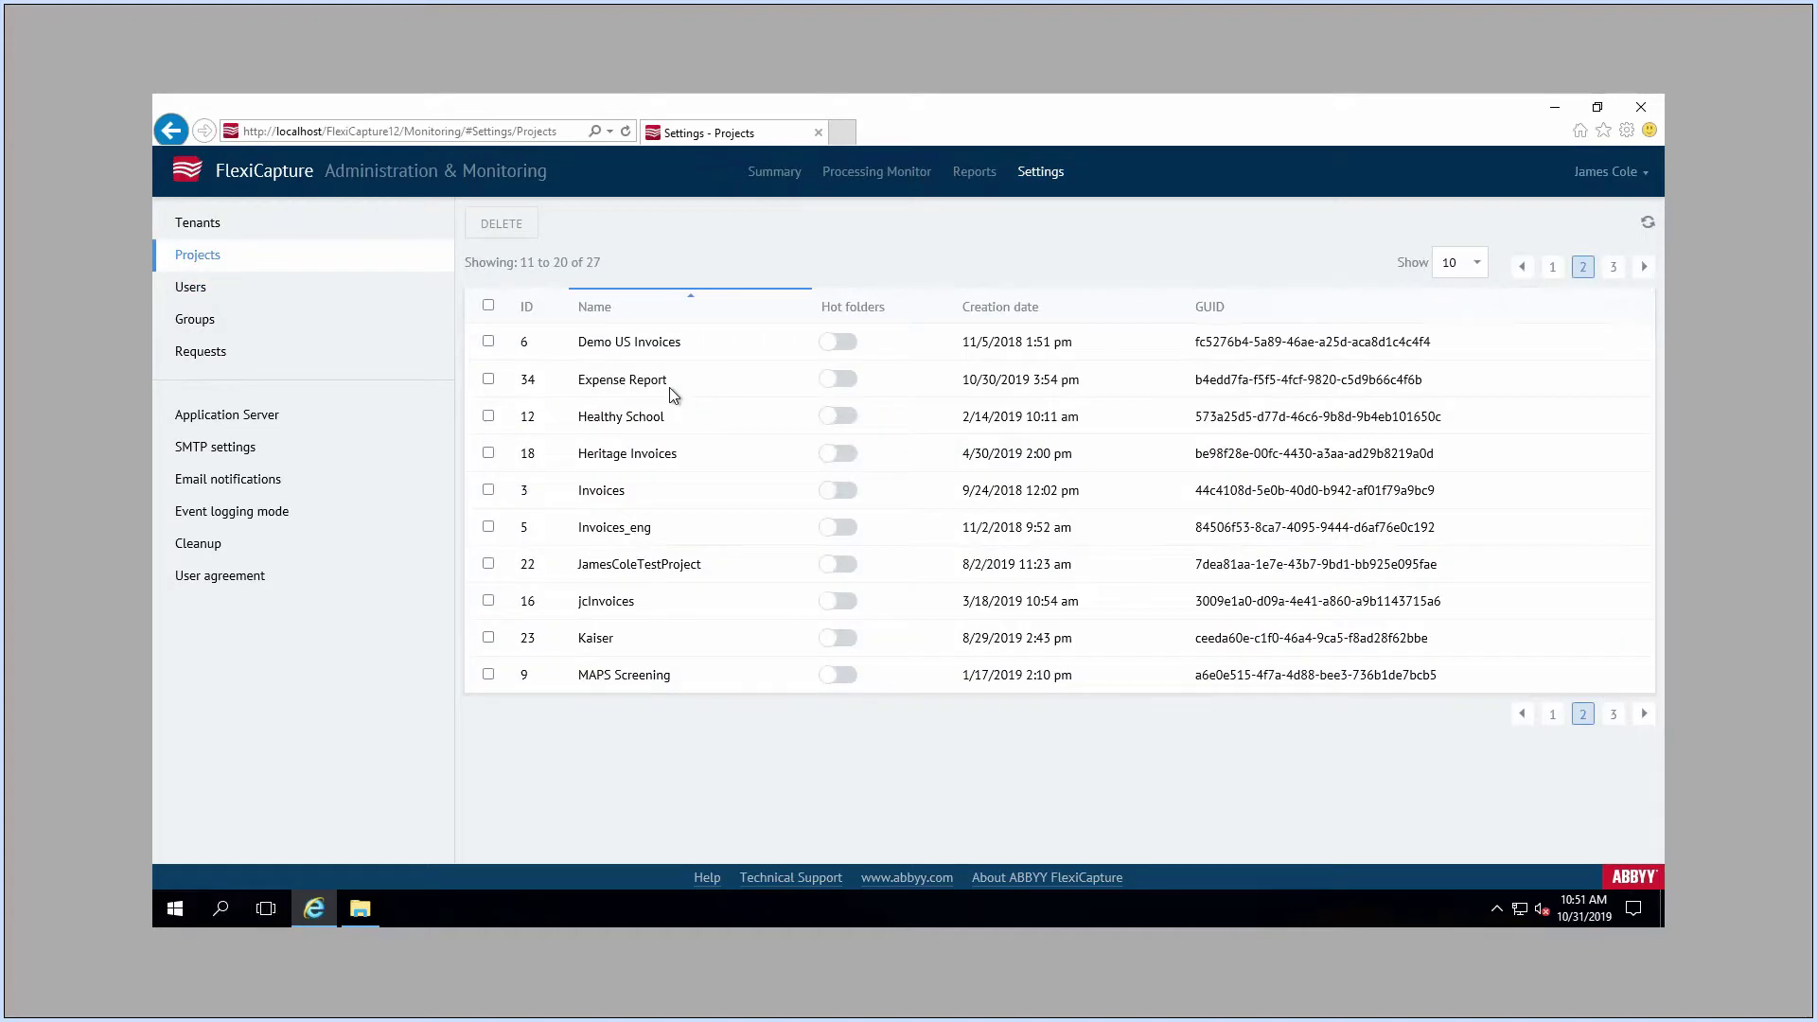
left_click(850, 383)
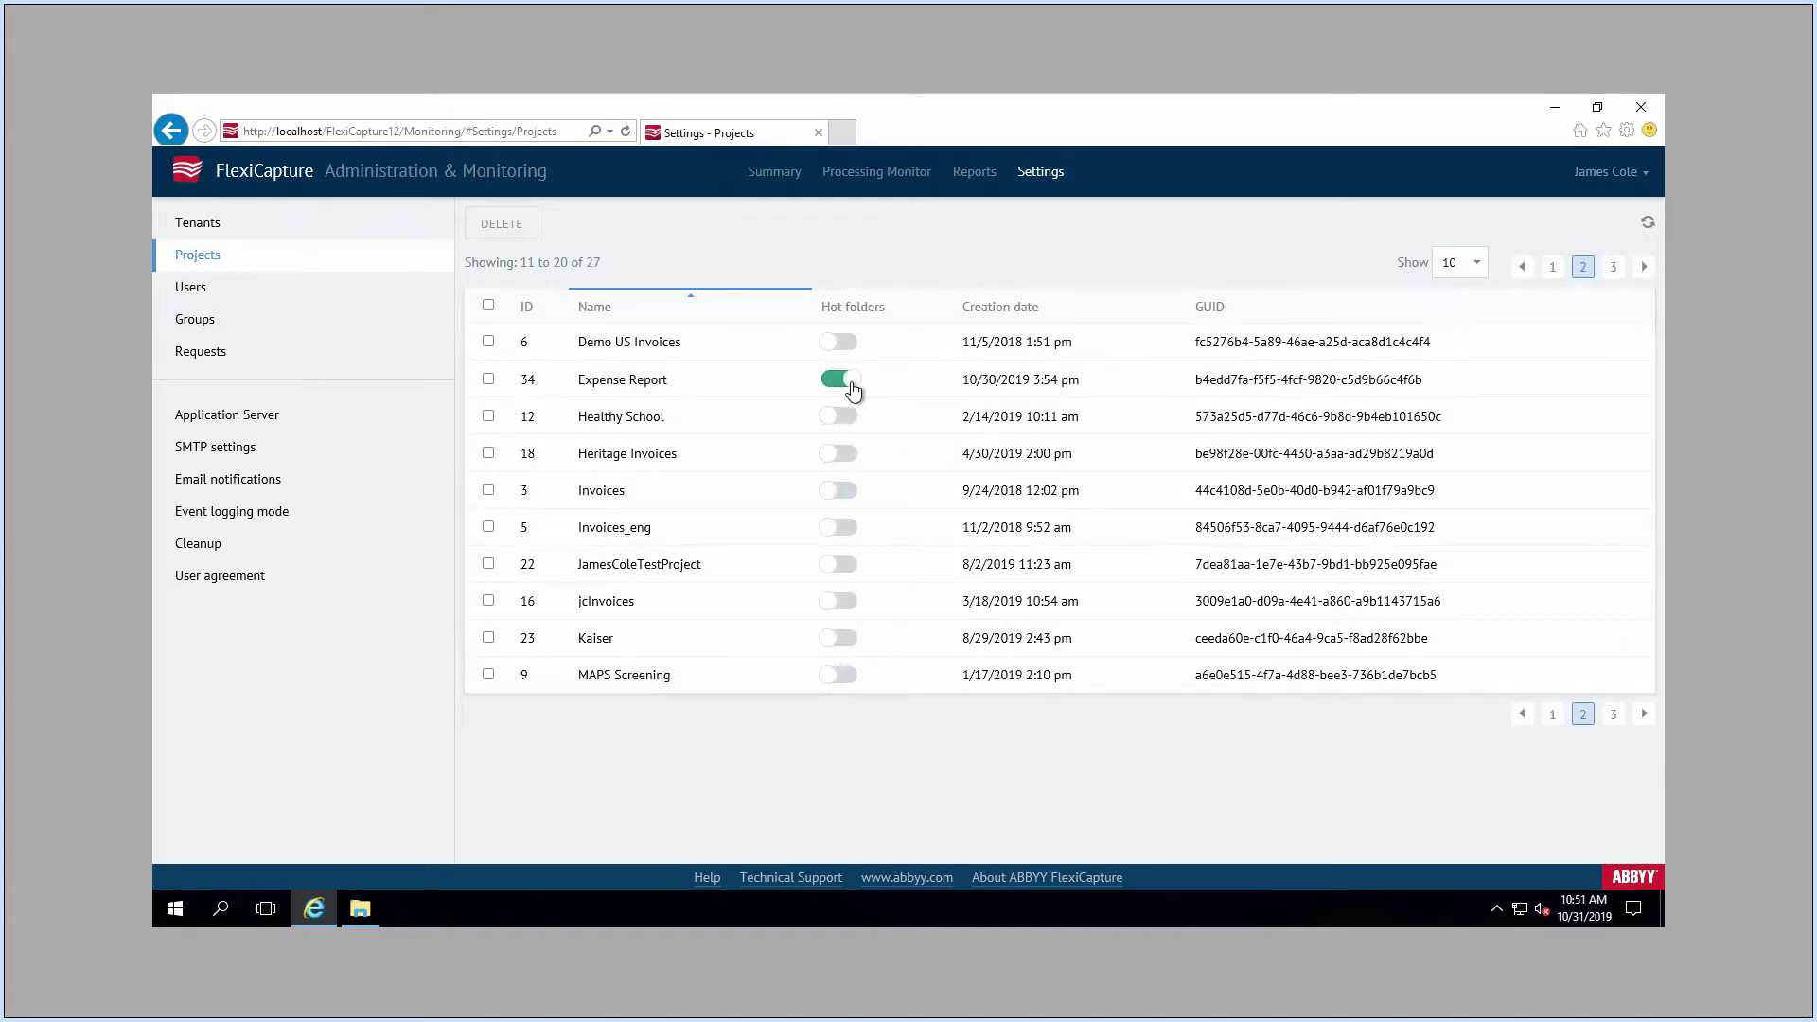
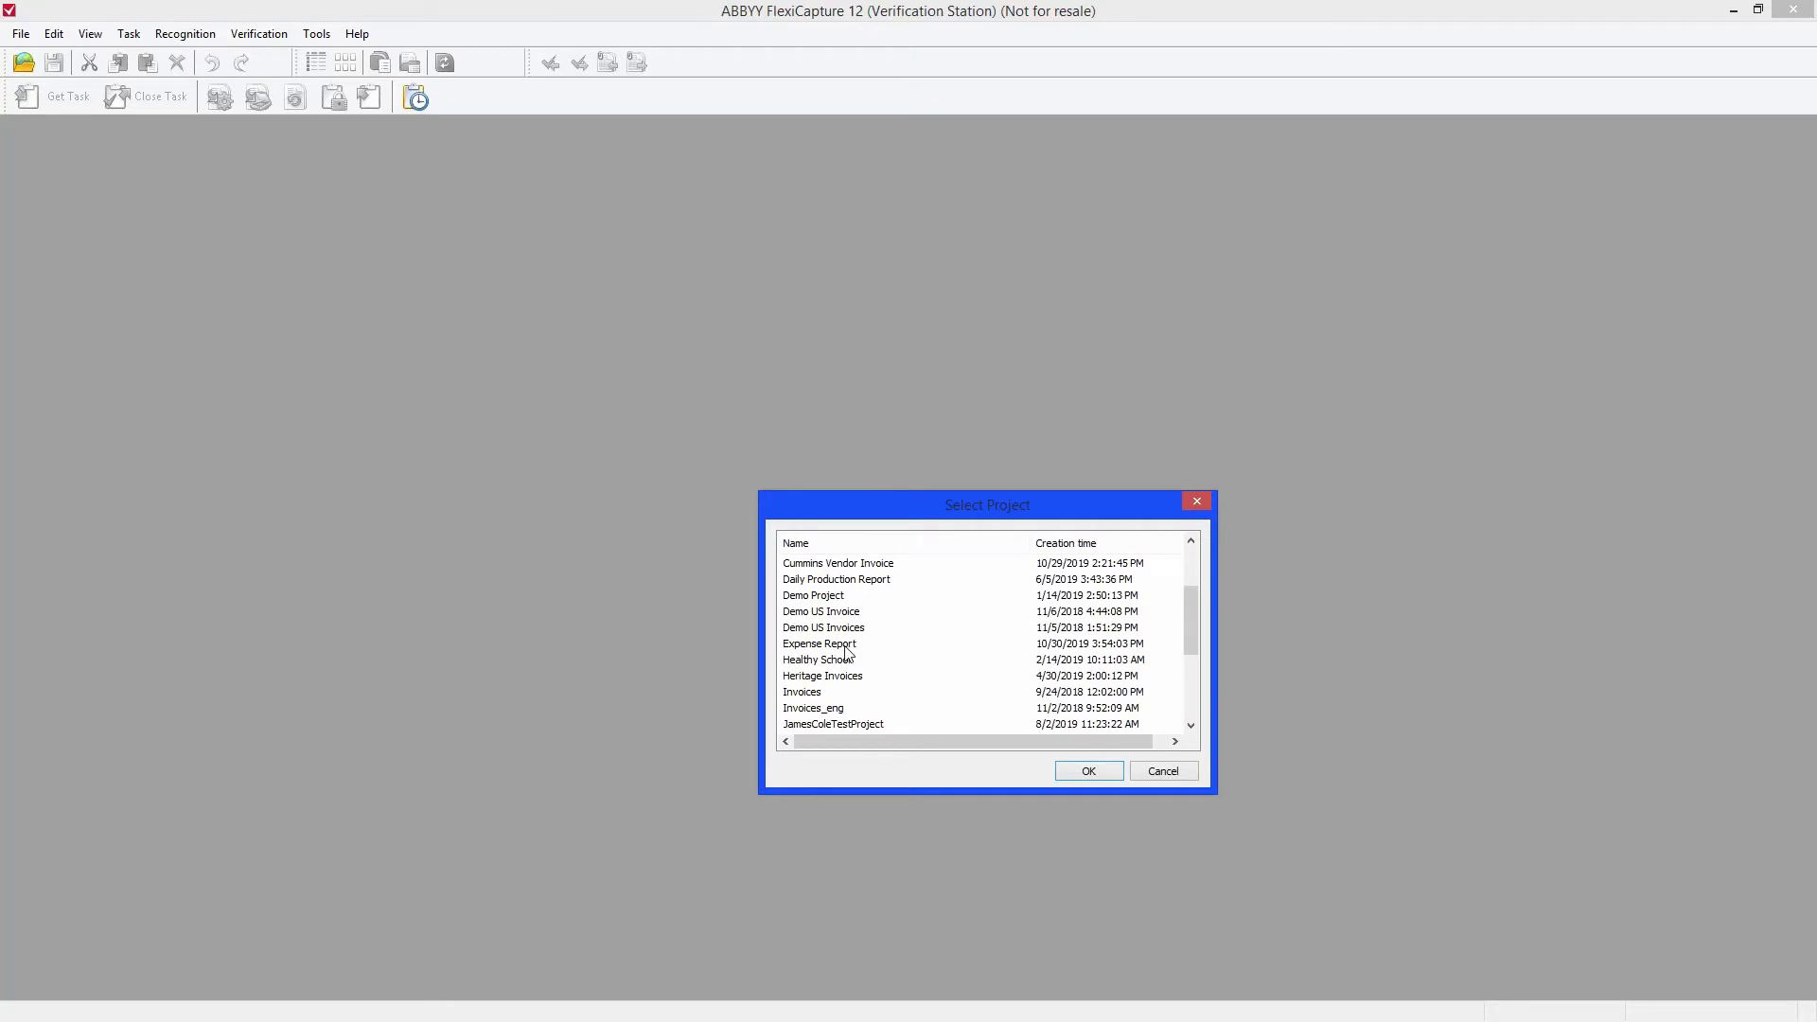
Open the Expense Report project under the Senior Verification Operator role.
left_click(845, 647)
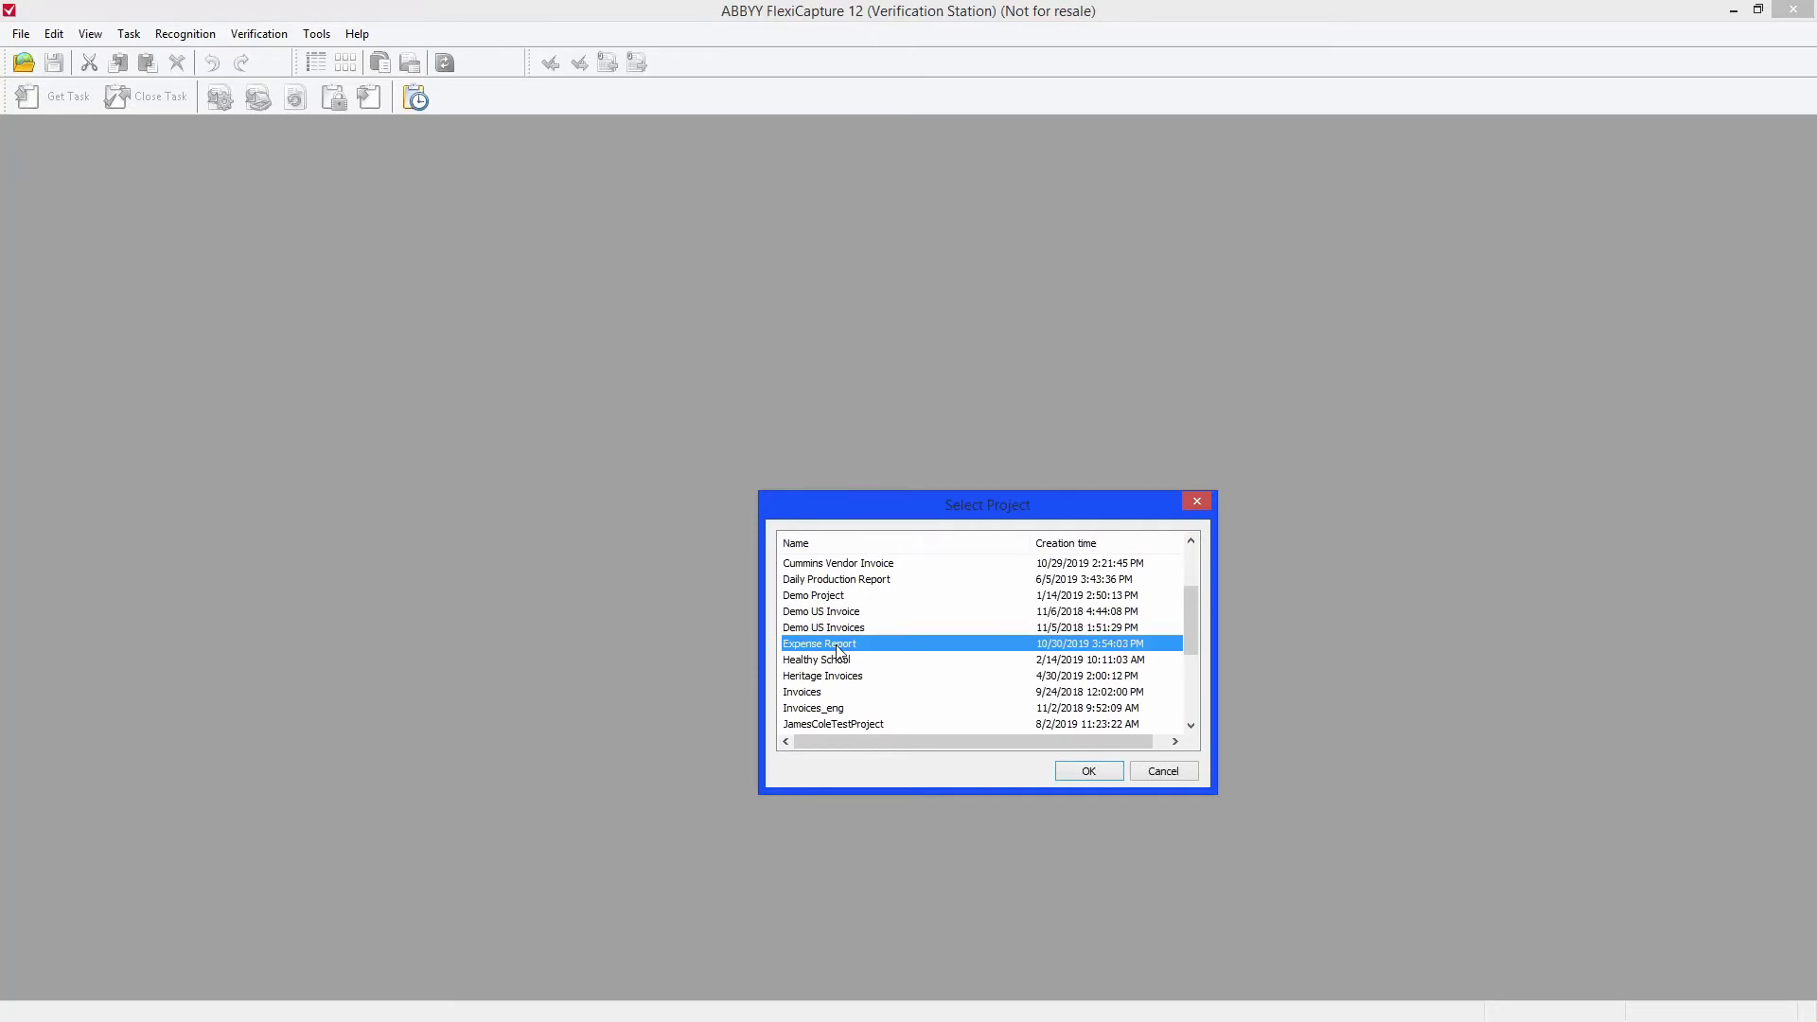
left_click(1090, 772)
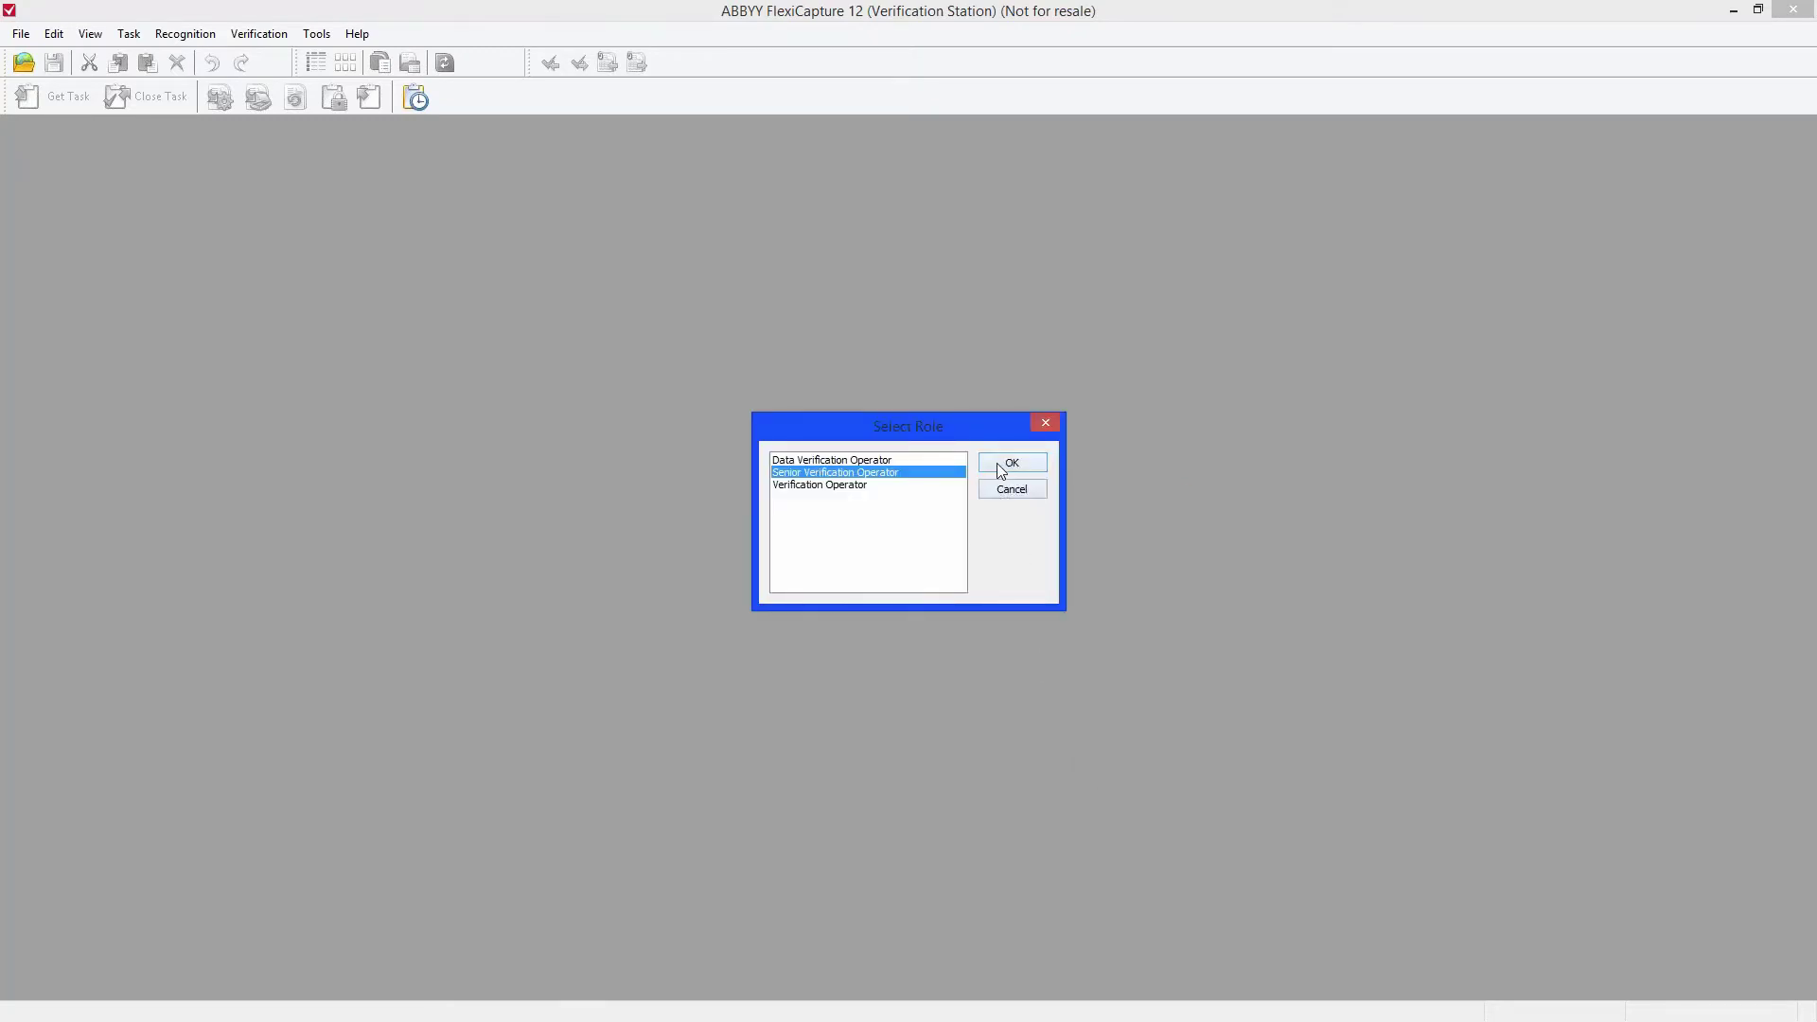
left_click(1005, 466)
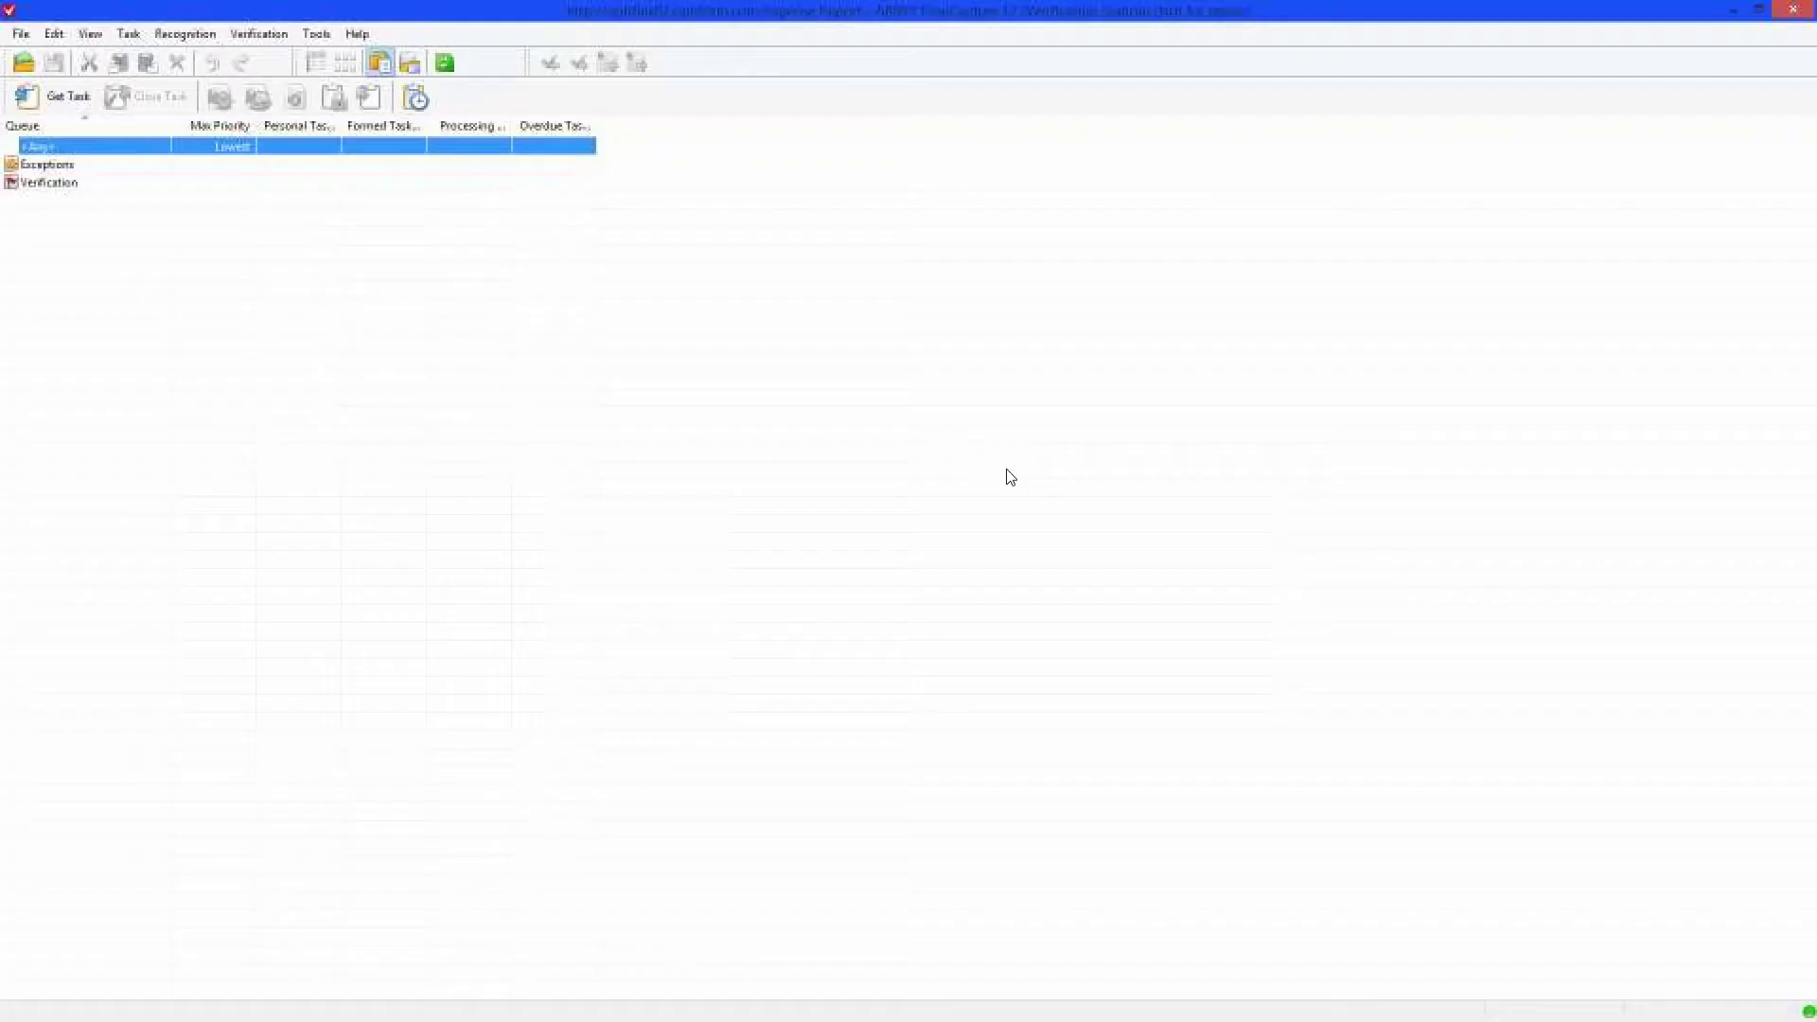
Copy the three Final Expense Report TIFF scans from the Images folder.
left_click(1735, 11)
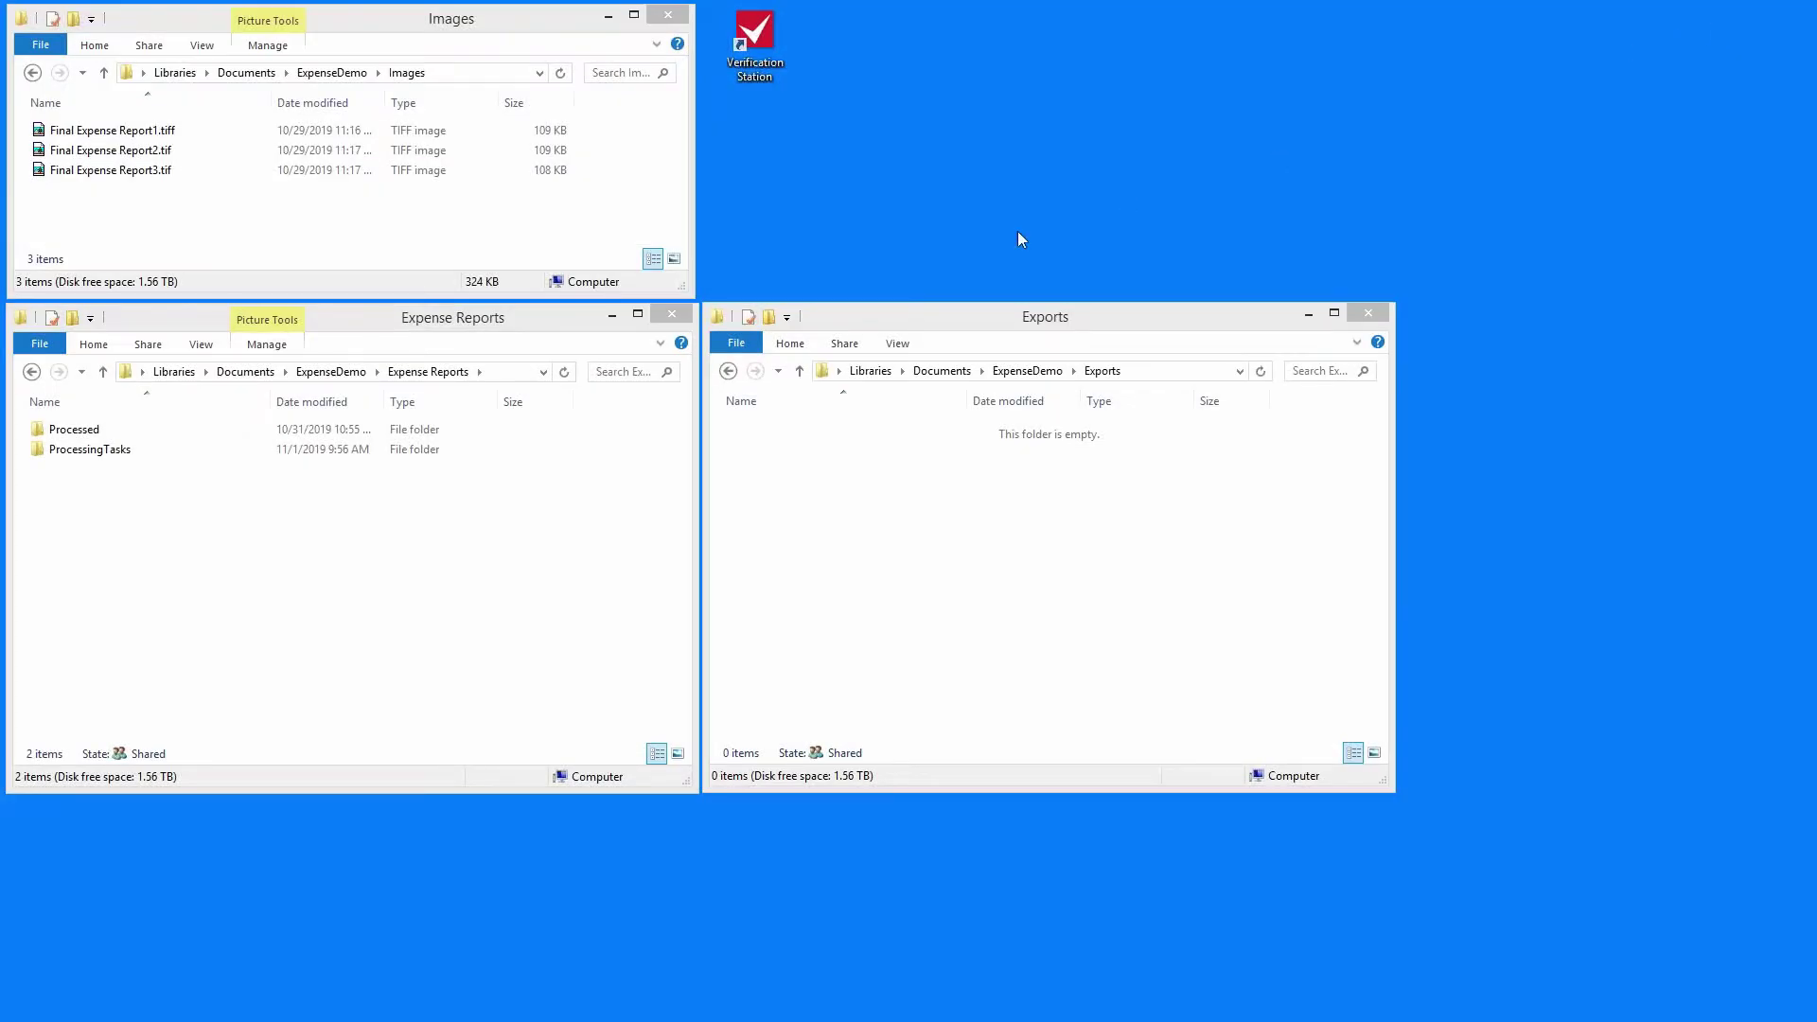
left_click_drag(159, 220, 121, 126)
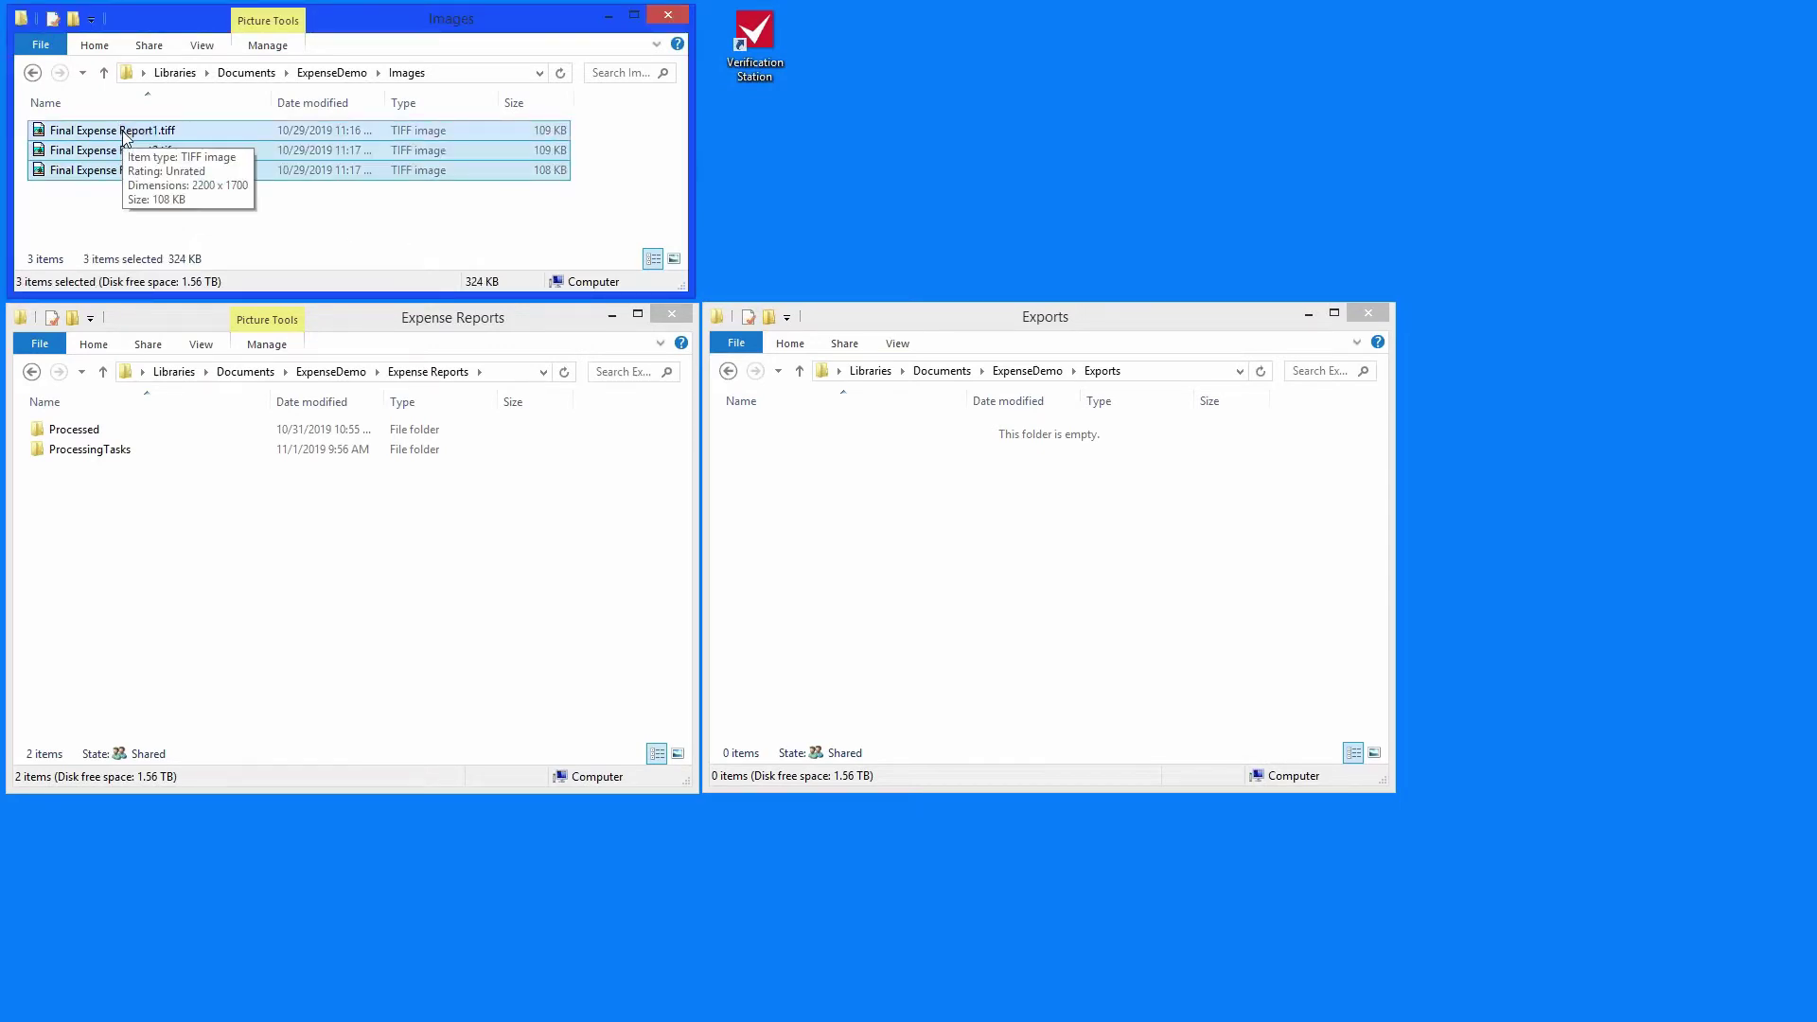
right_click(124, 138)
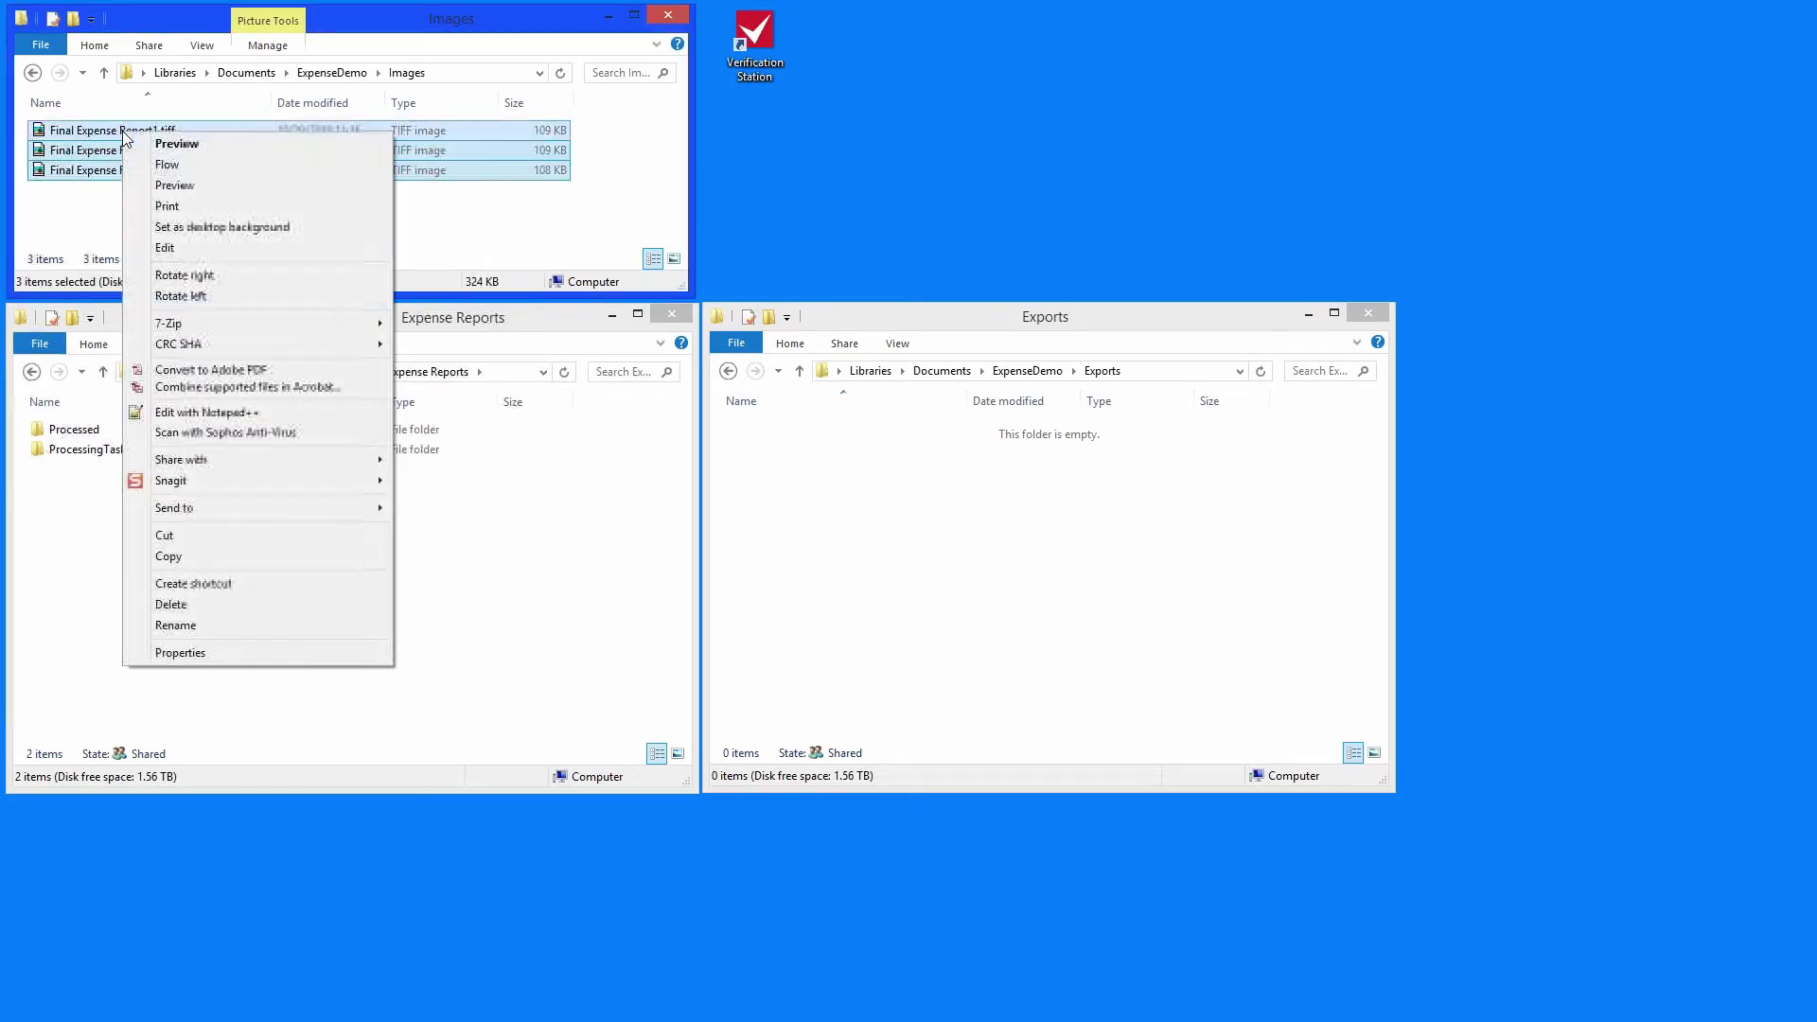
left_click(191, 554)
Paste the TIFFs into the Expense Reports folder and relaunch Verification Station.
left_click(192, 551)
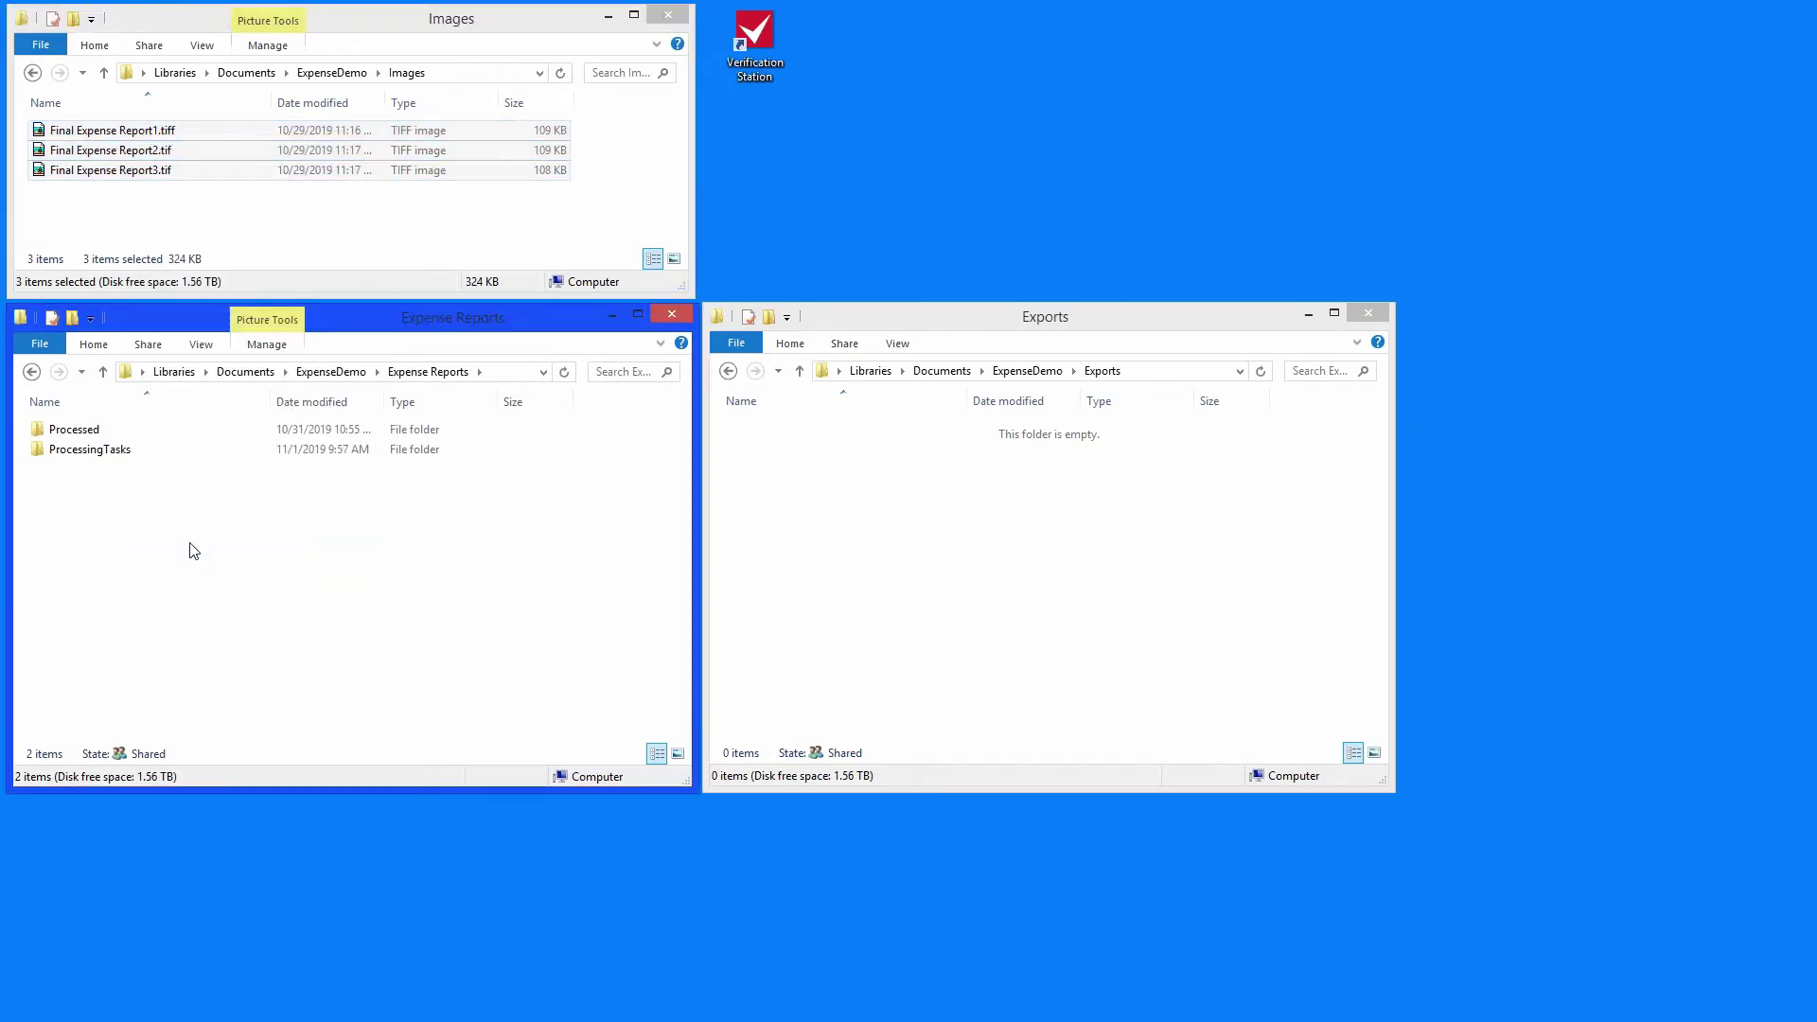
right_click(192, 551)
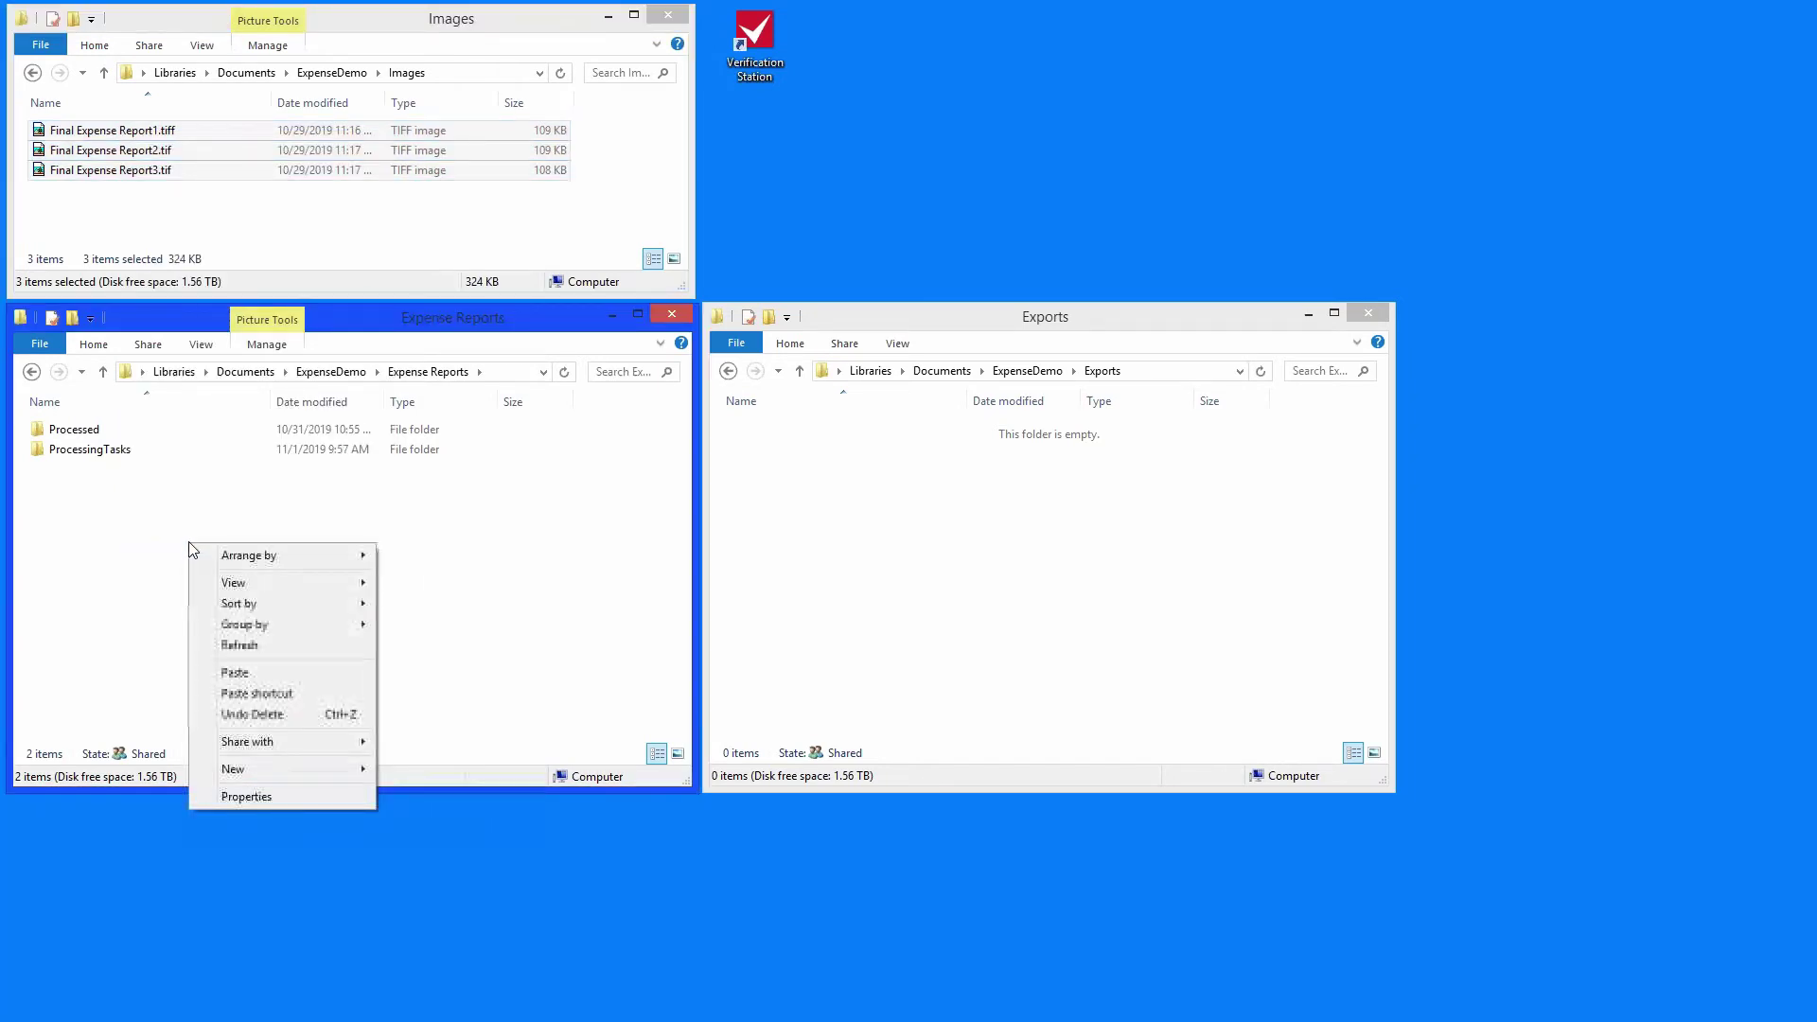
left_click(236, 674)
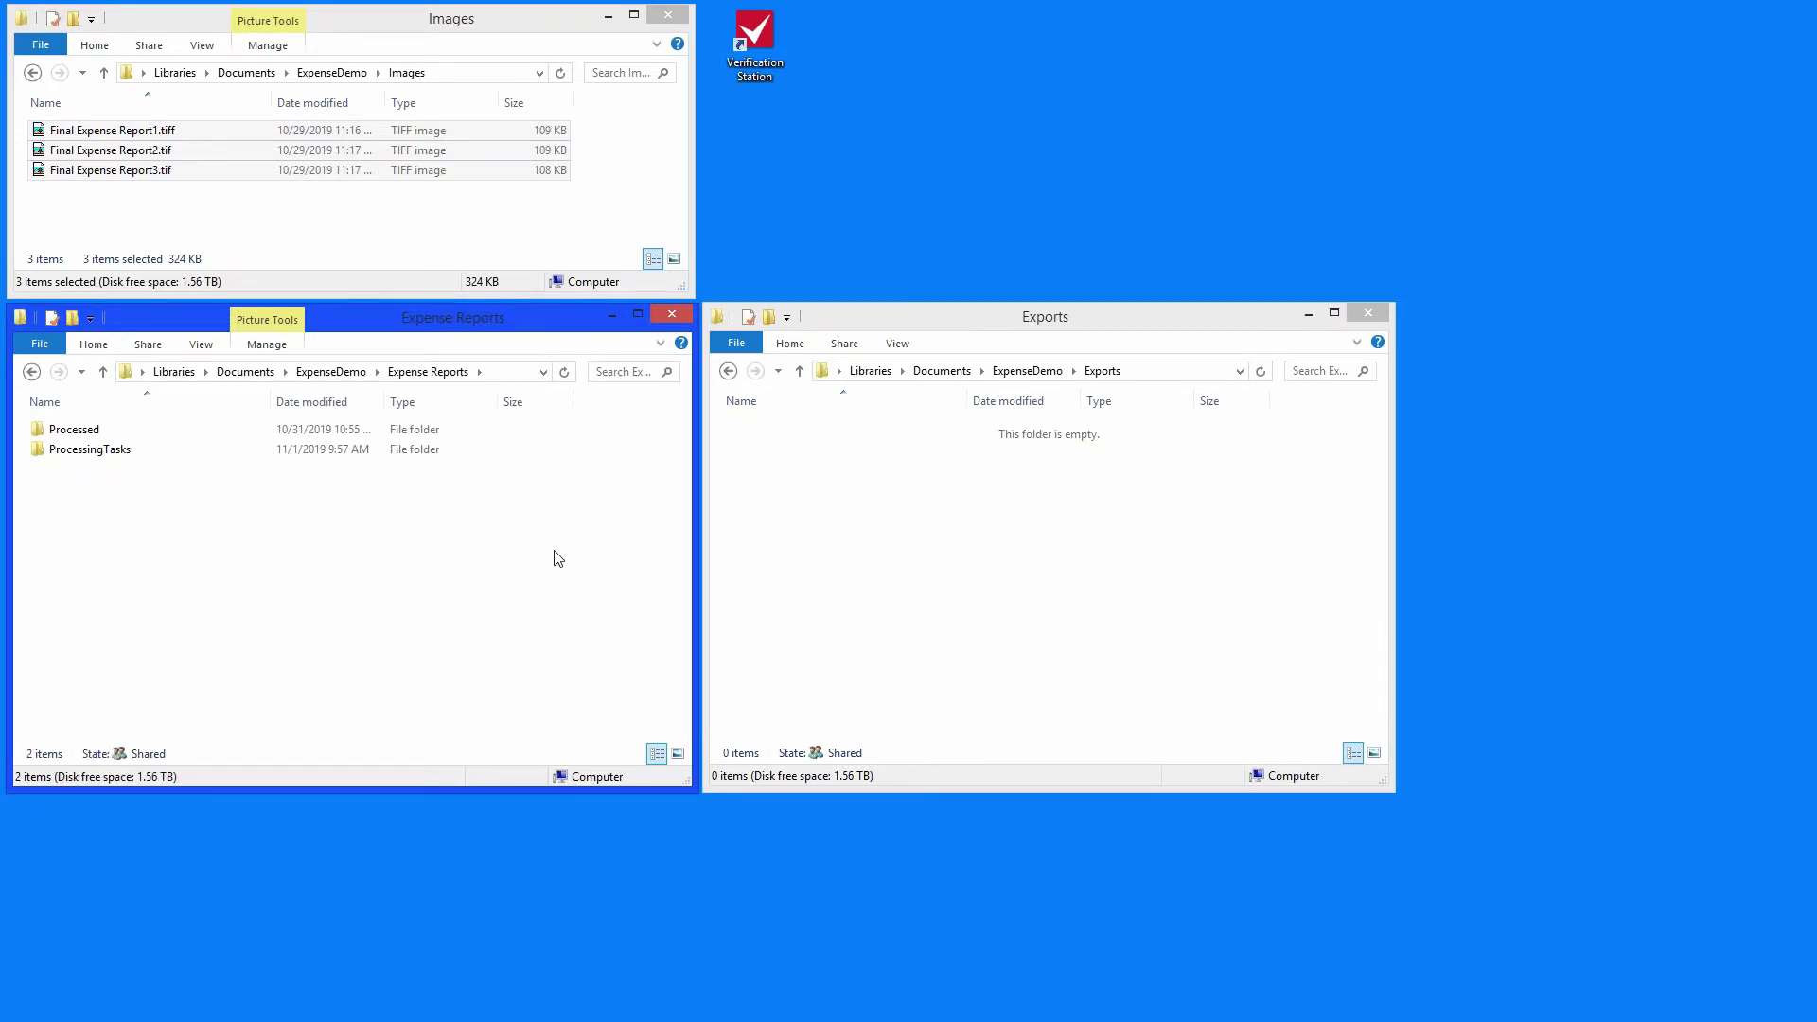
double_click(758, 43)
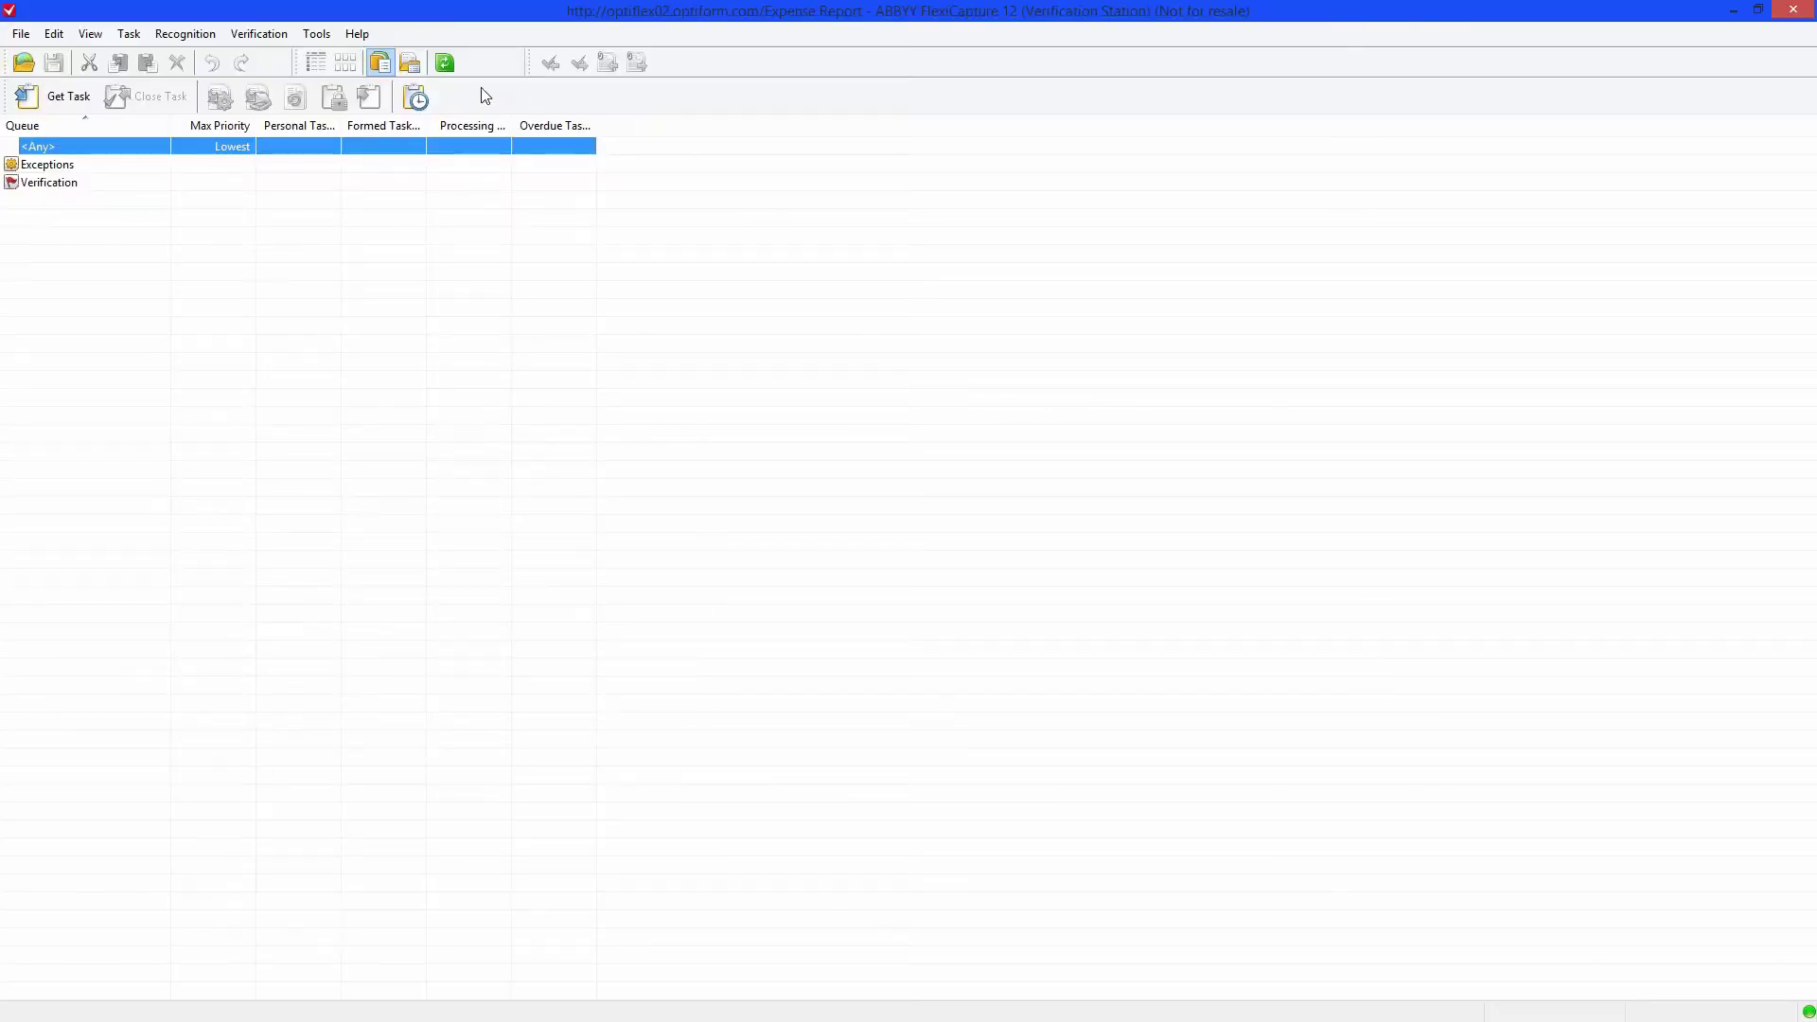
Refresh the queues, take the new verification task and verify the first expense report.
left_click(447, 68)
left_click(44, 102)
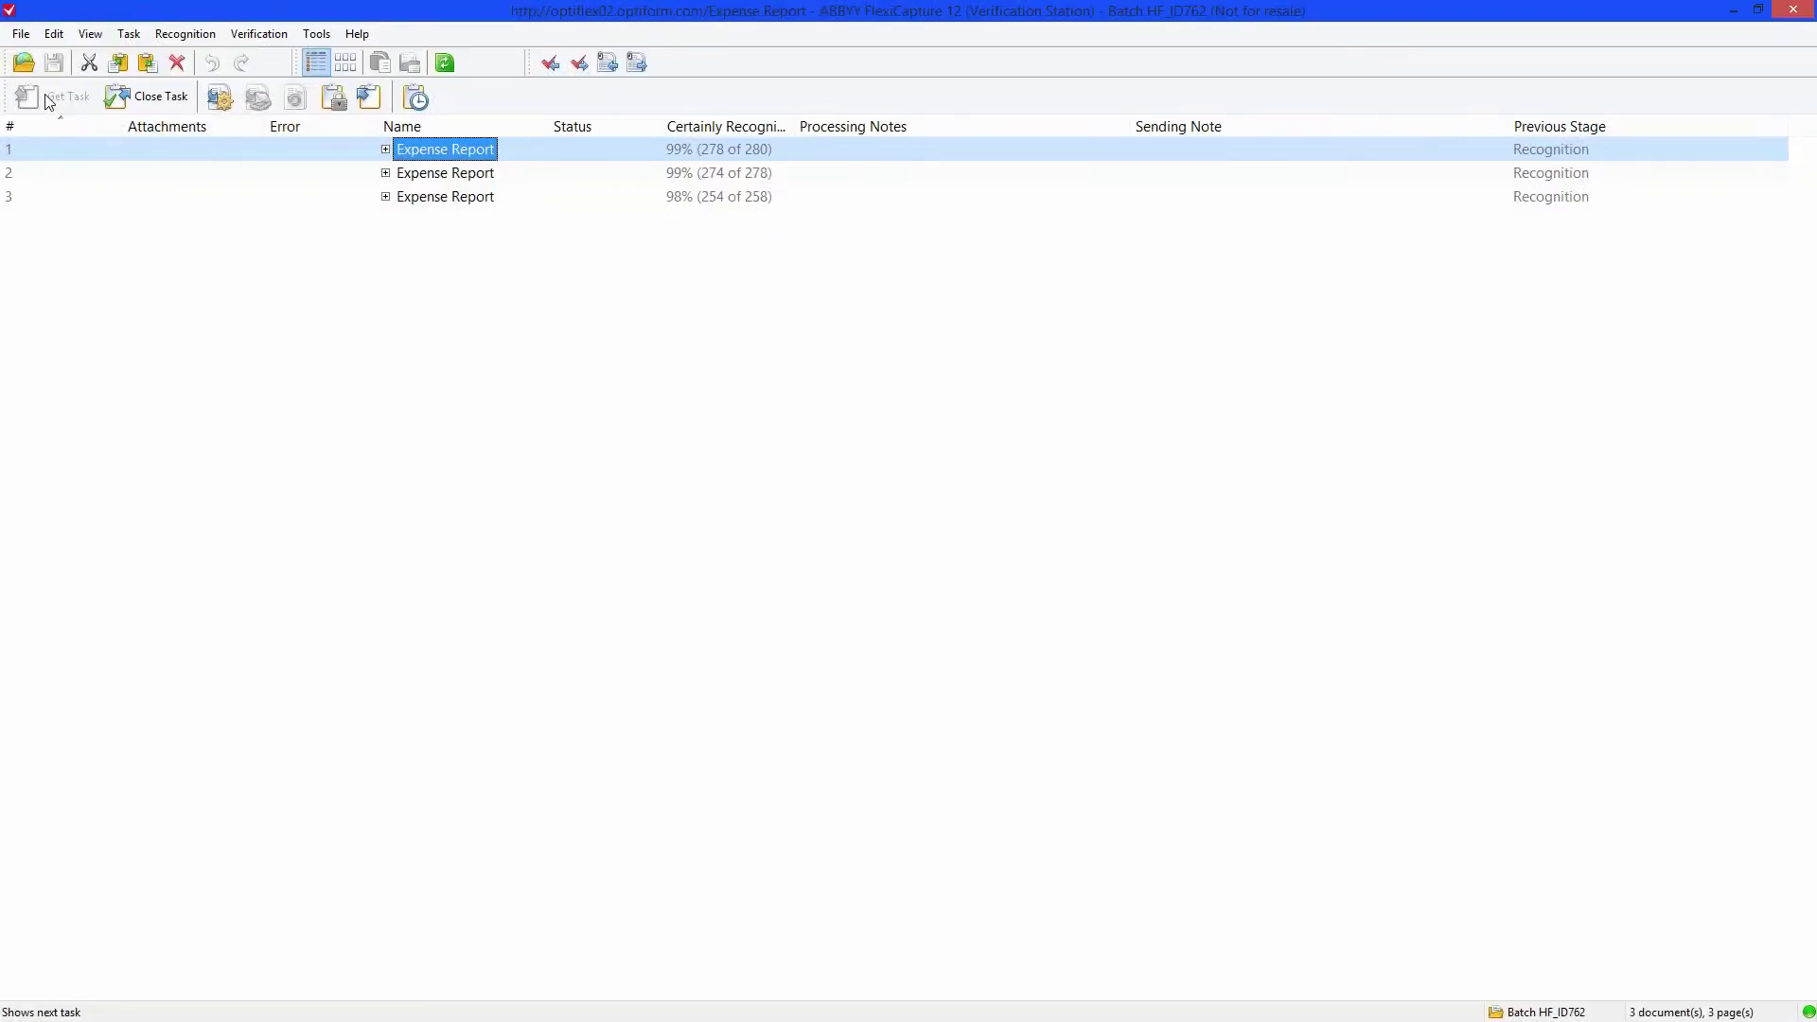
double_click(445, 150)
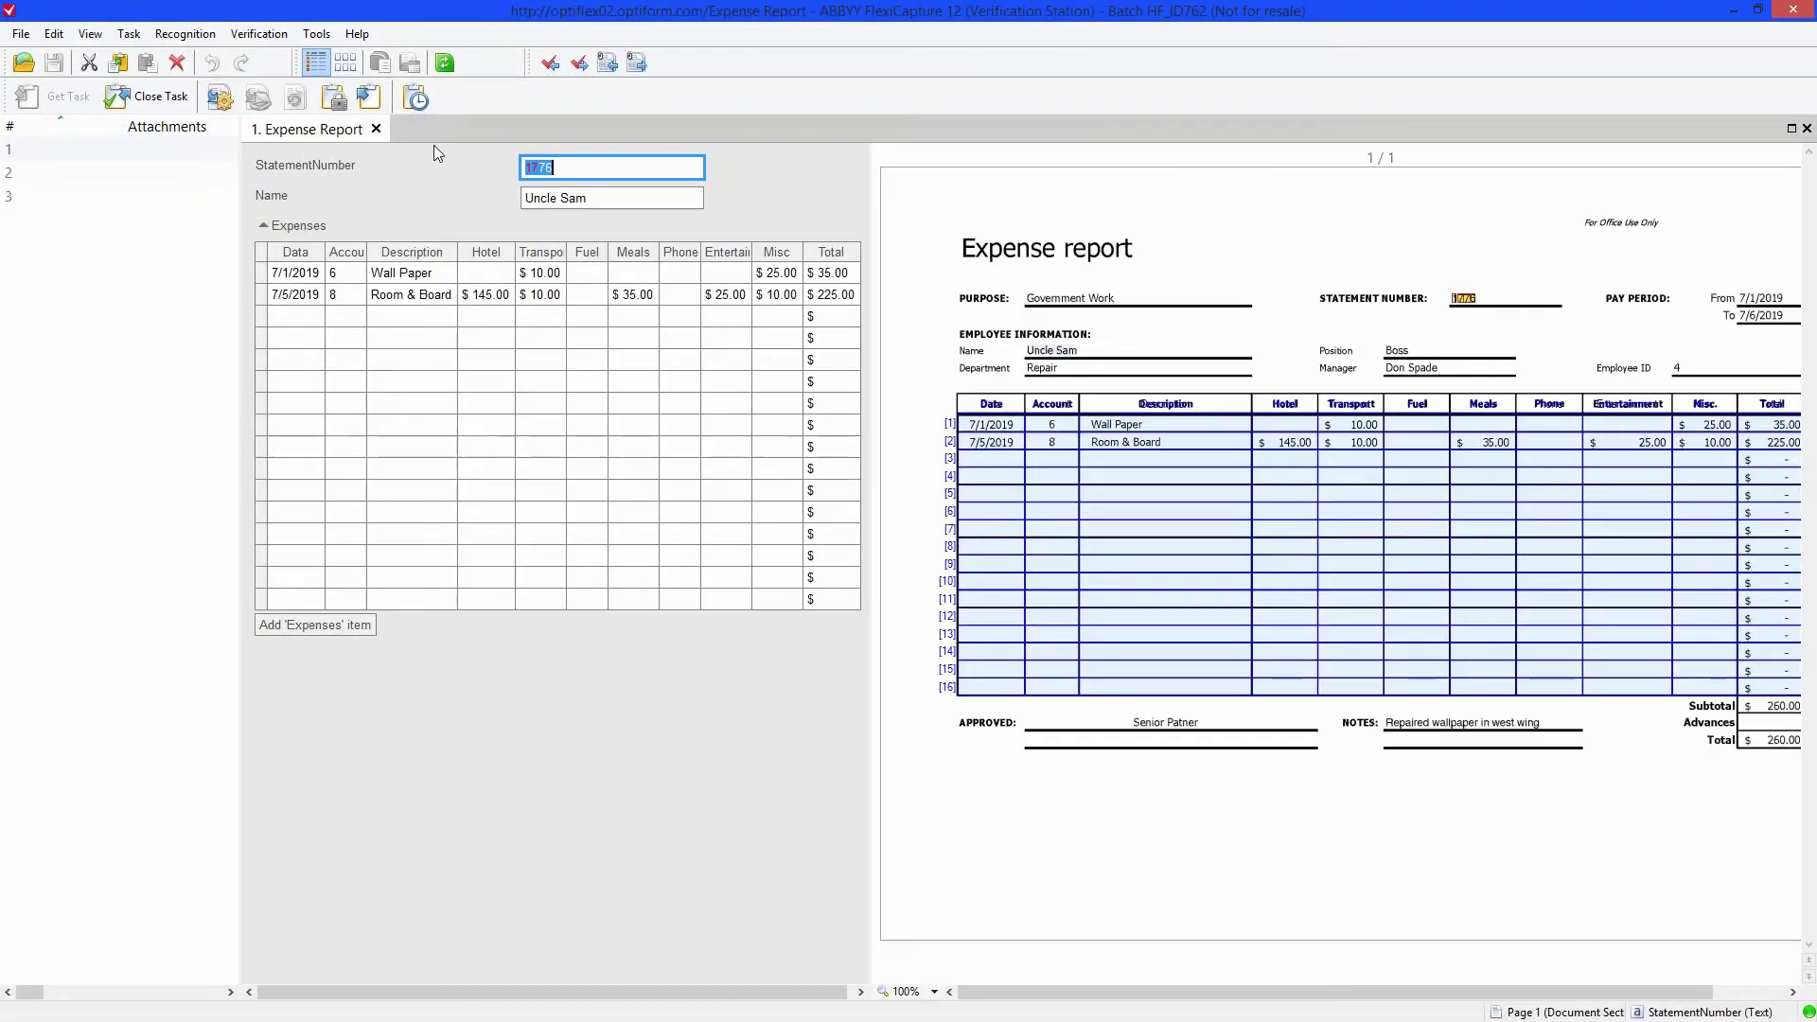
key("ctrl+F4")
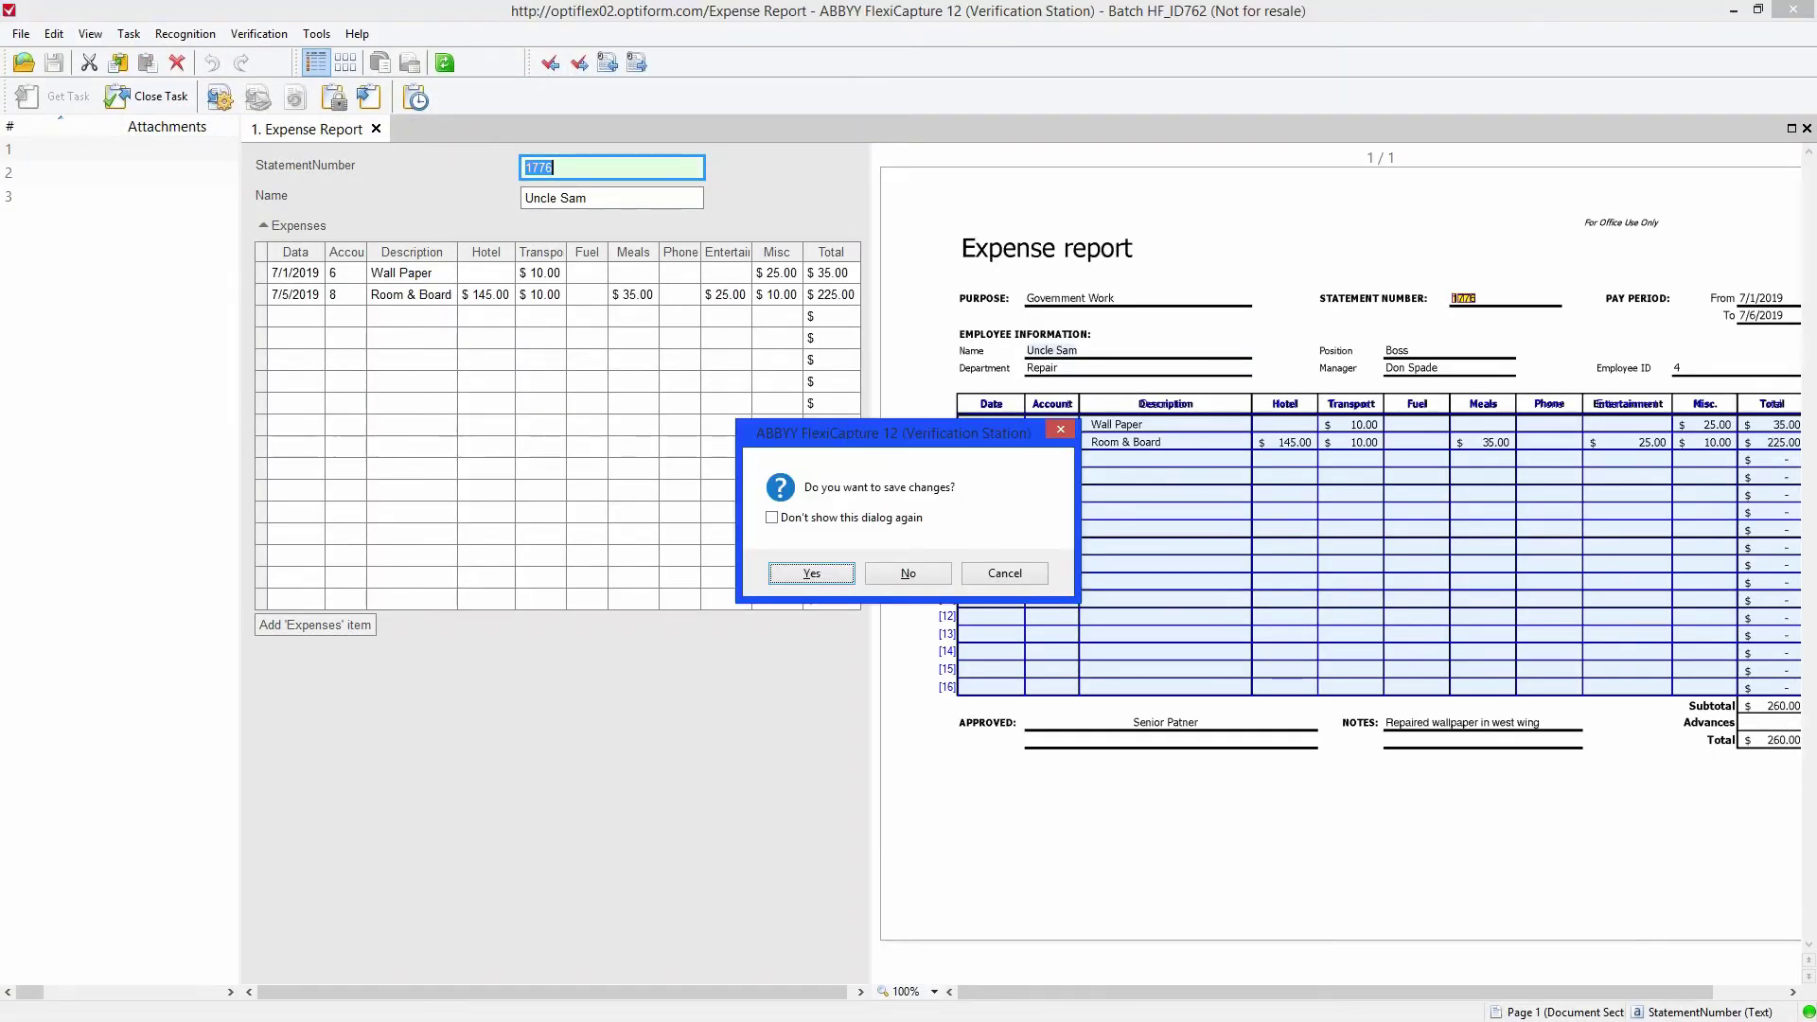
key("Return")
Verify and save the second and third expense reports, then close the task.
key("Tab")
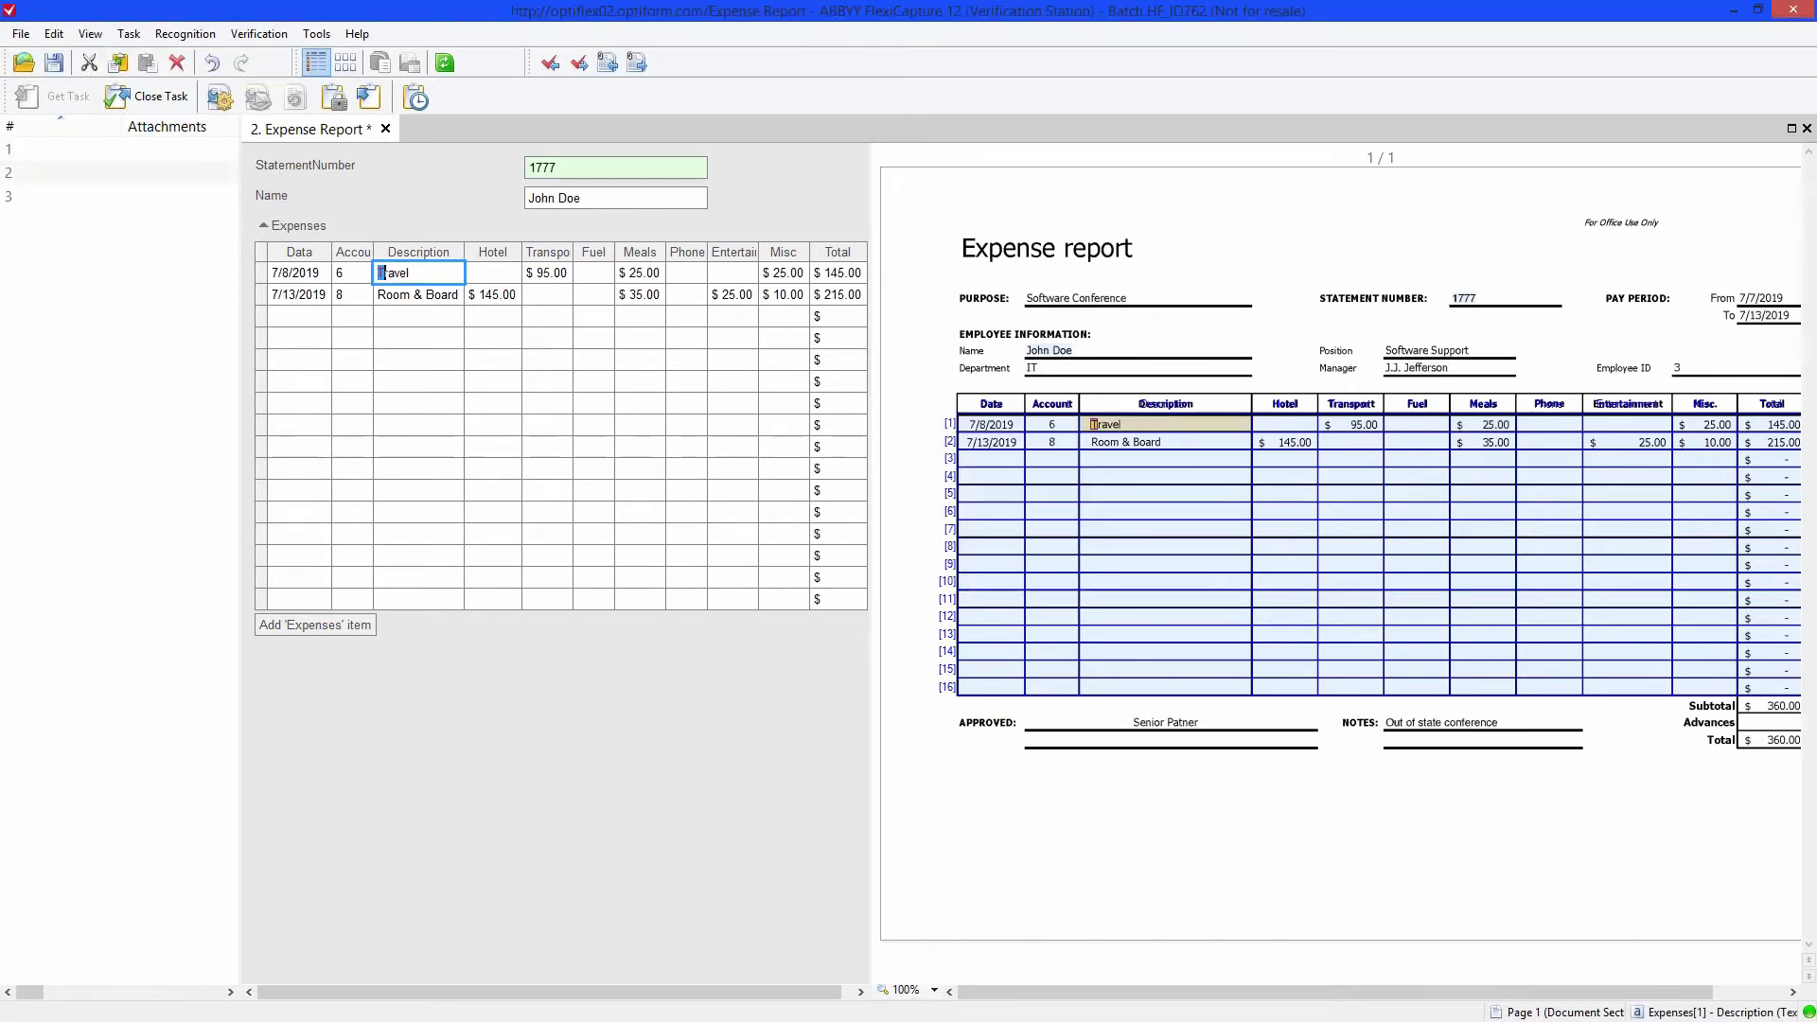
key("ctrl+F4")
key("Return")
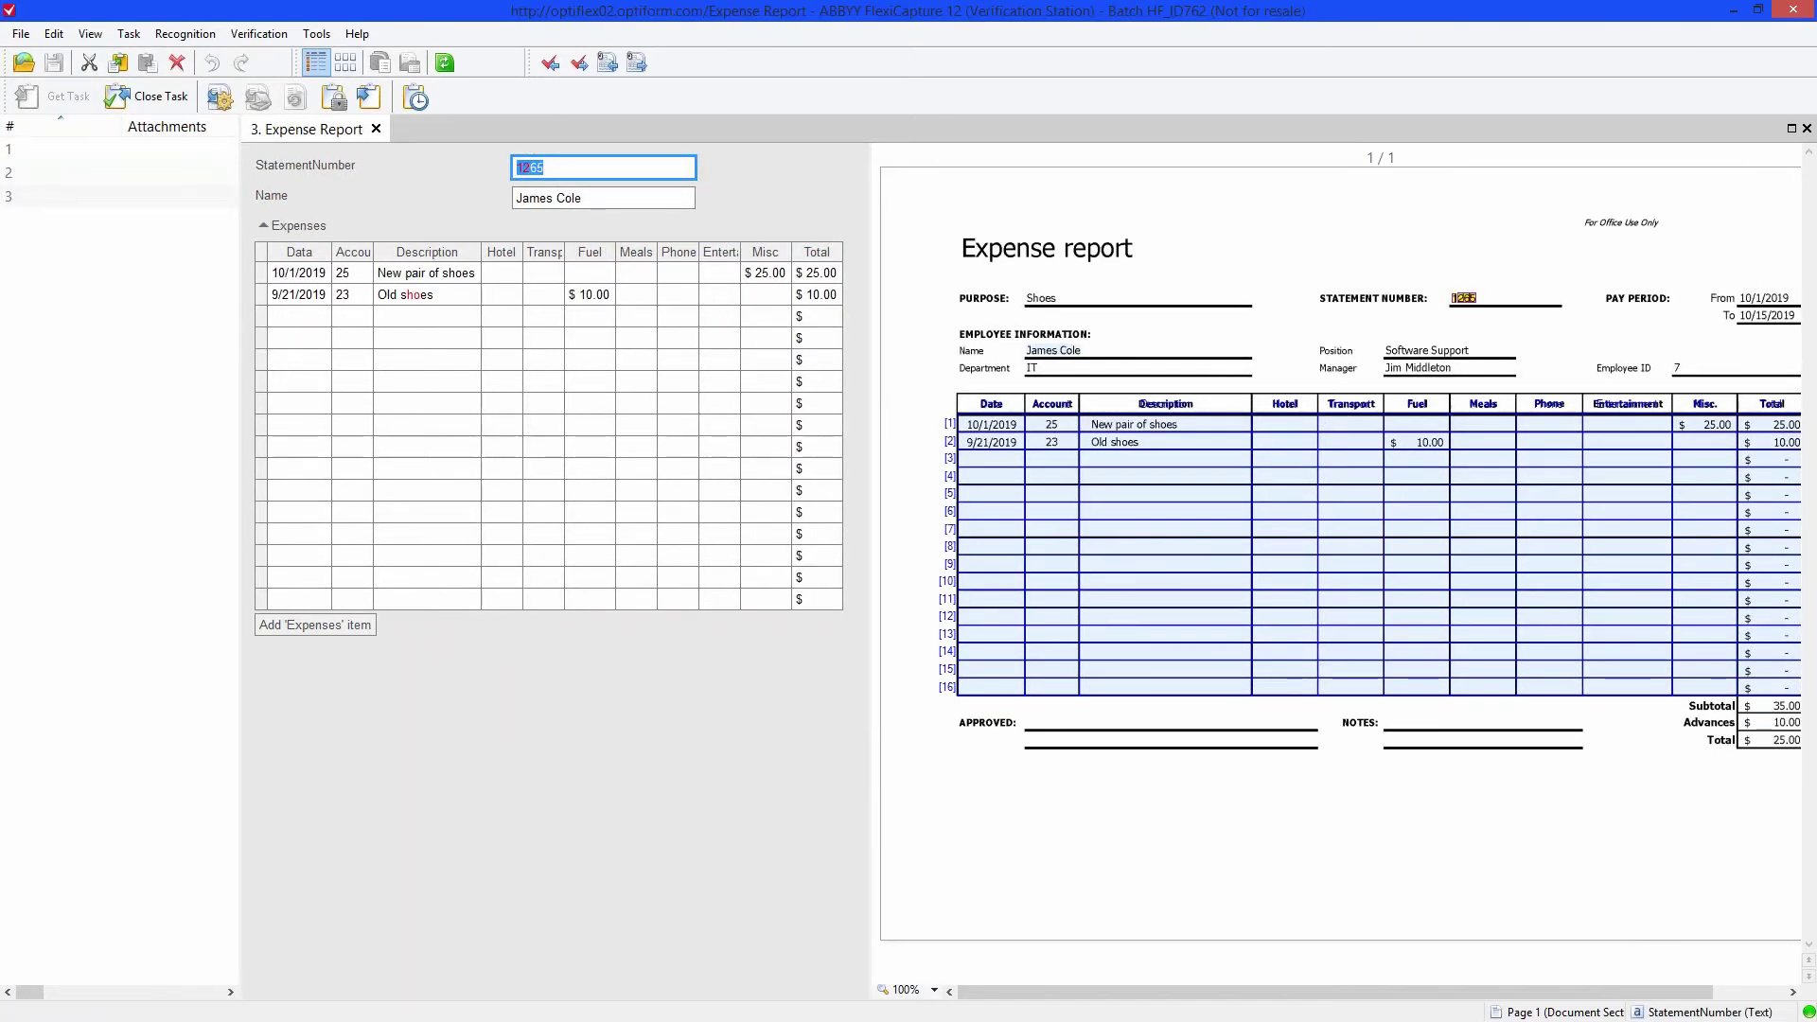
key("Tab")
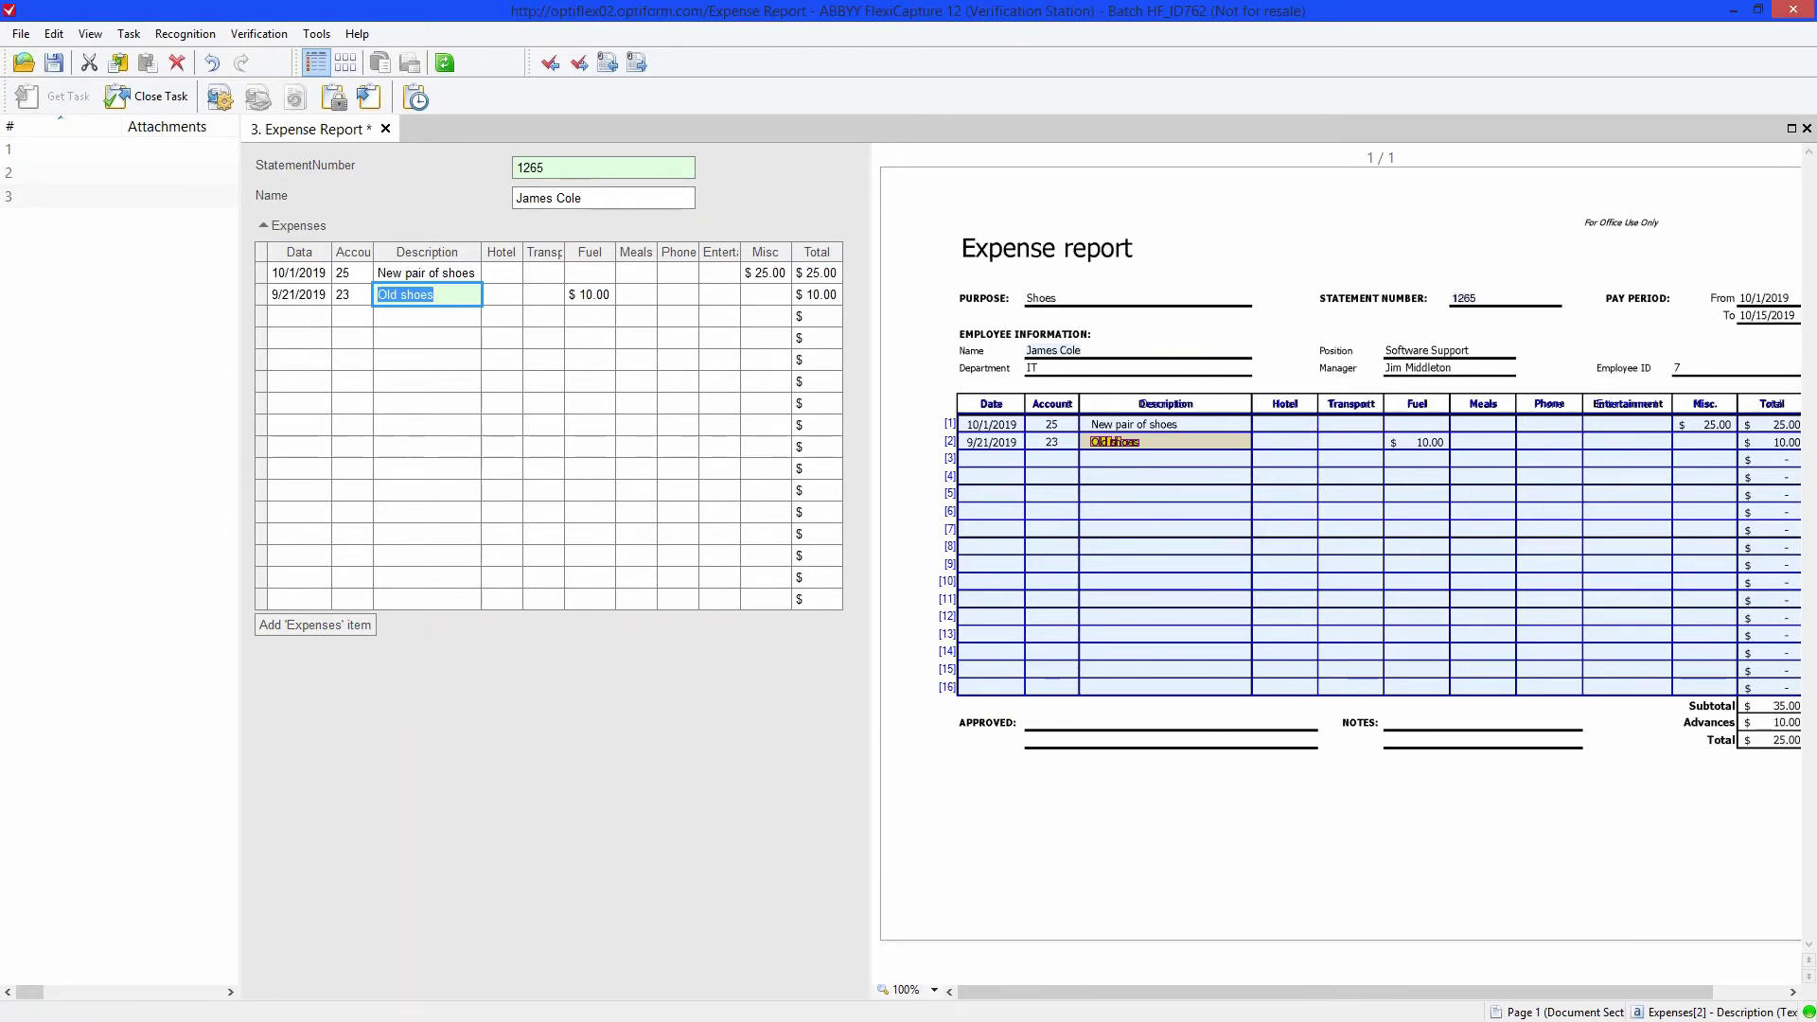
left_click(385, 128)
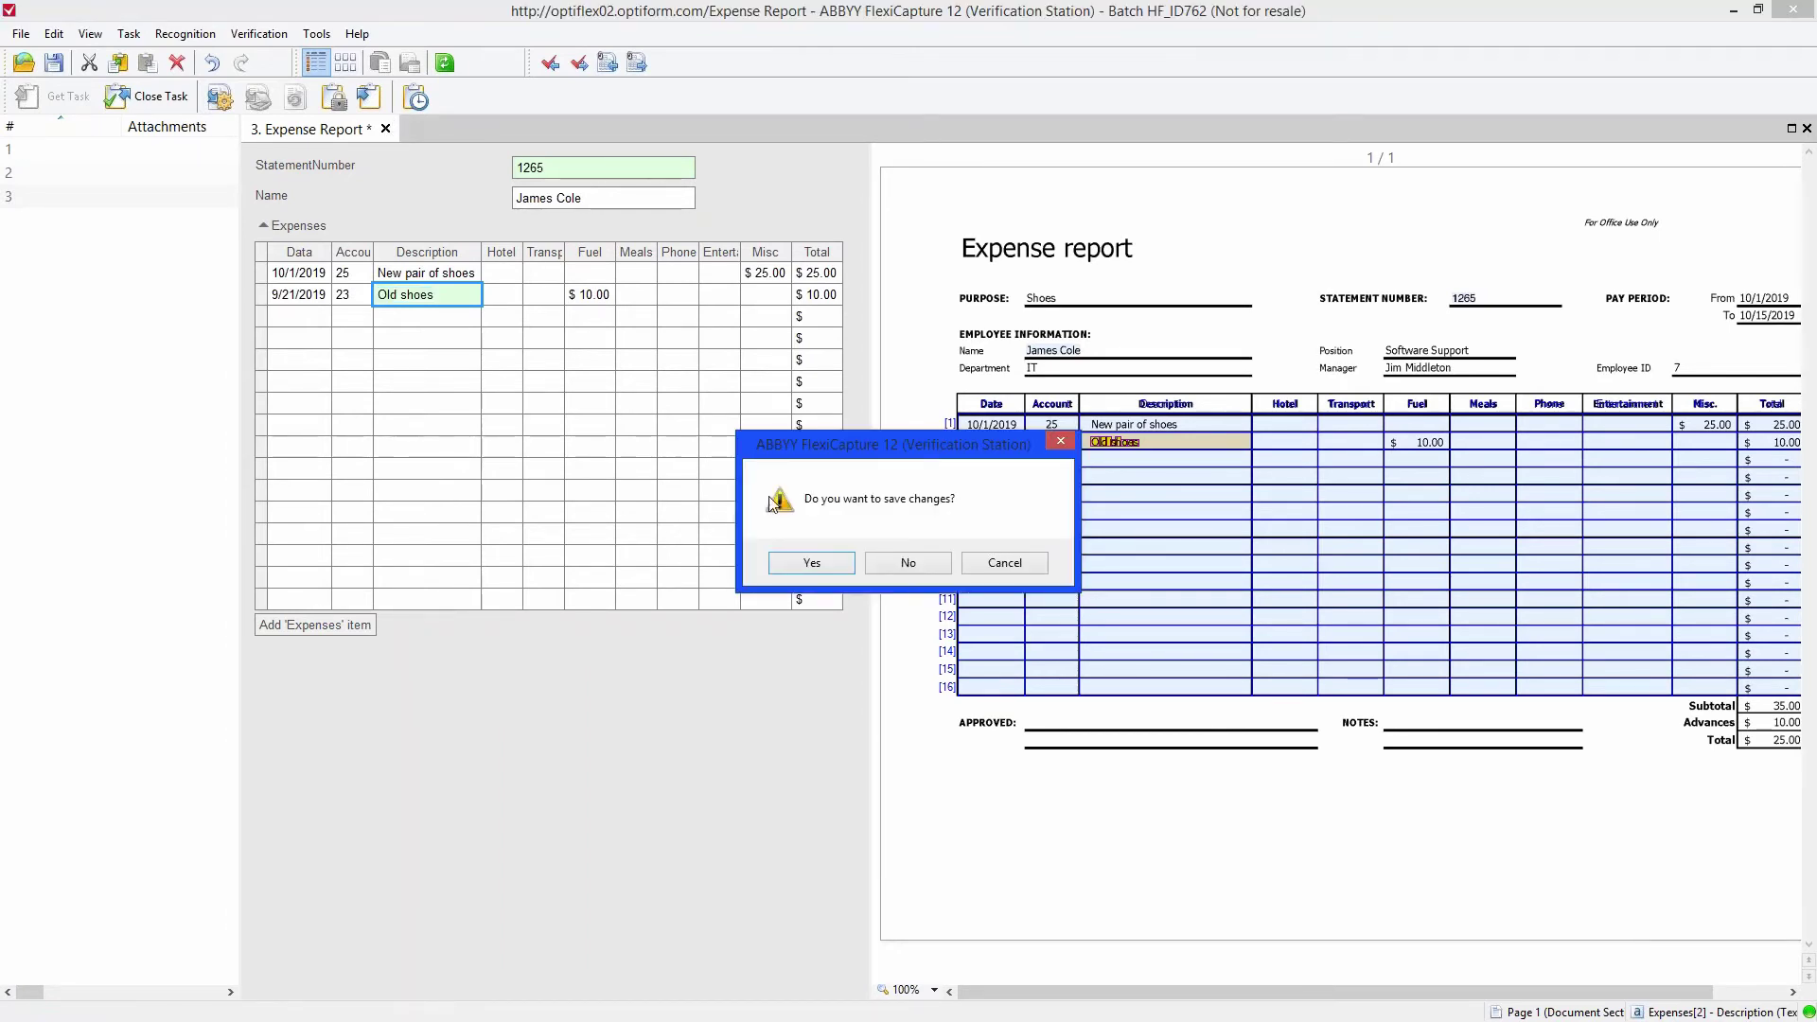
left_click(820, 560)
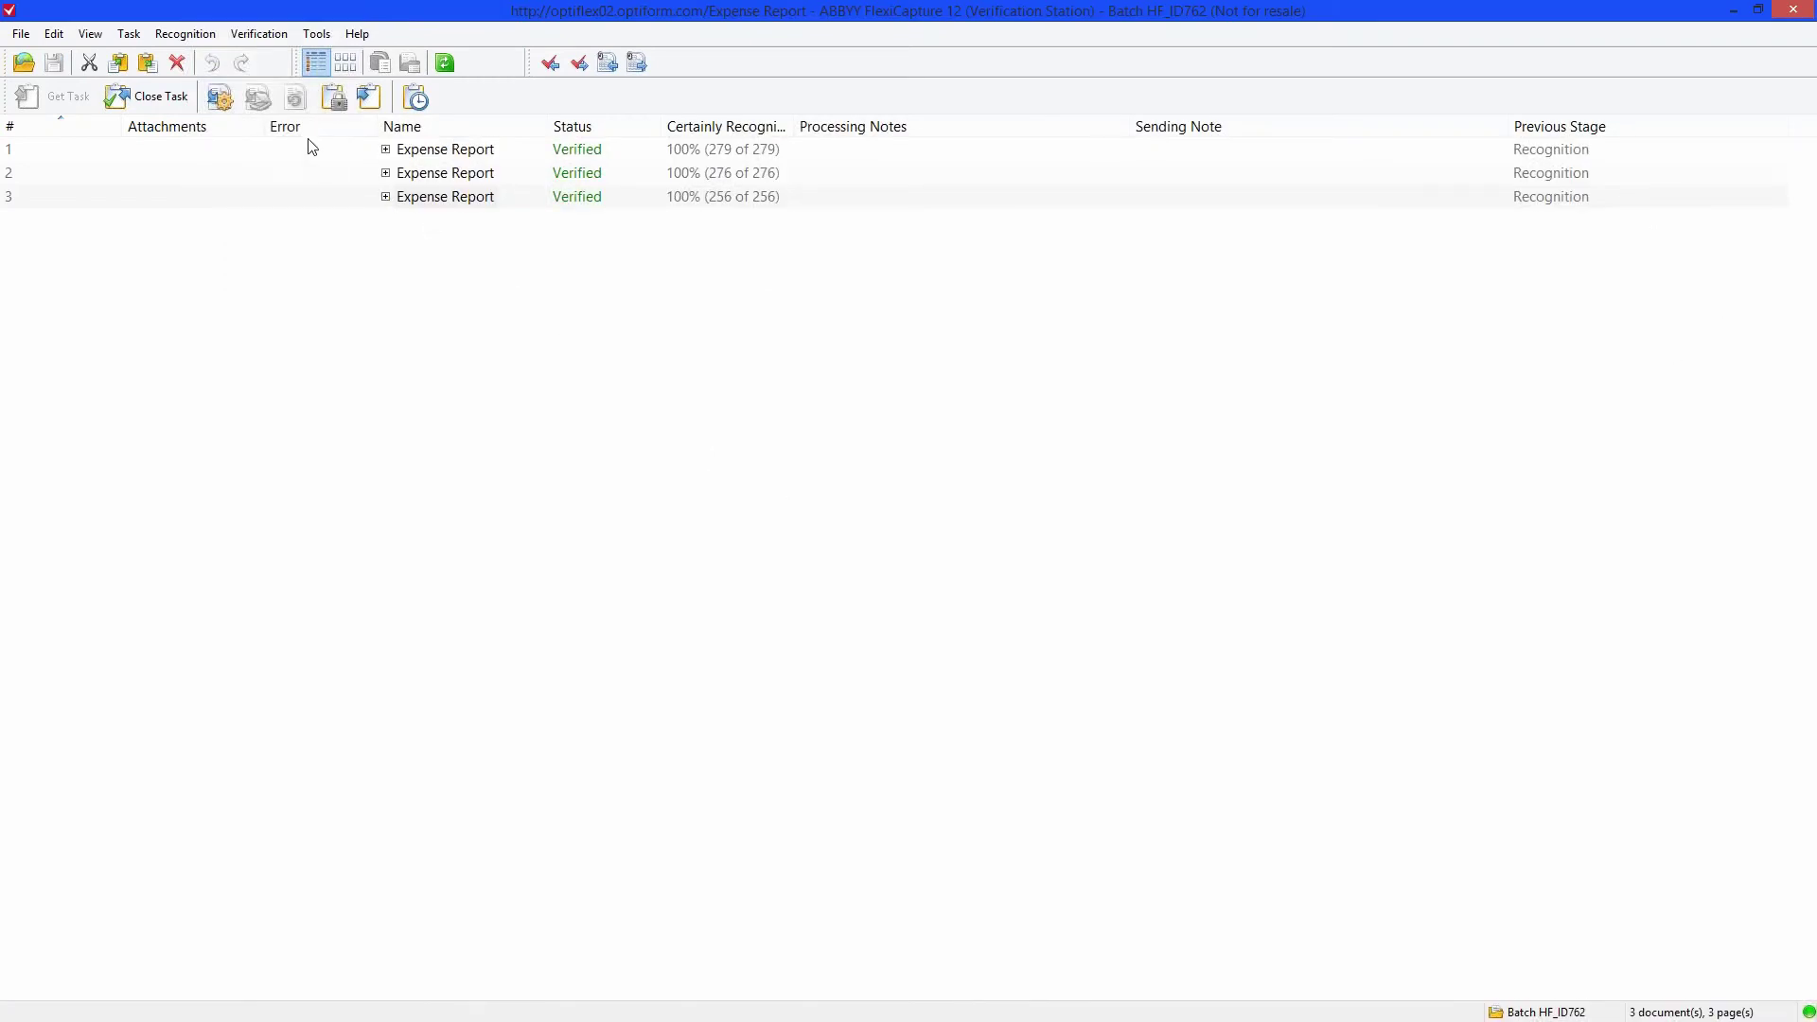
left_click(156, 100)
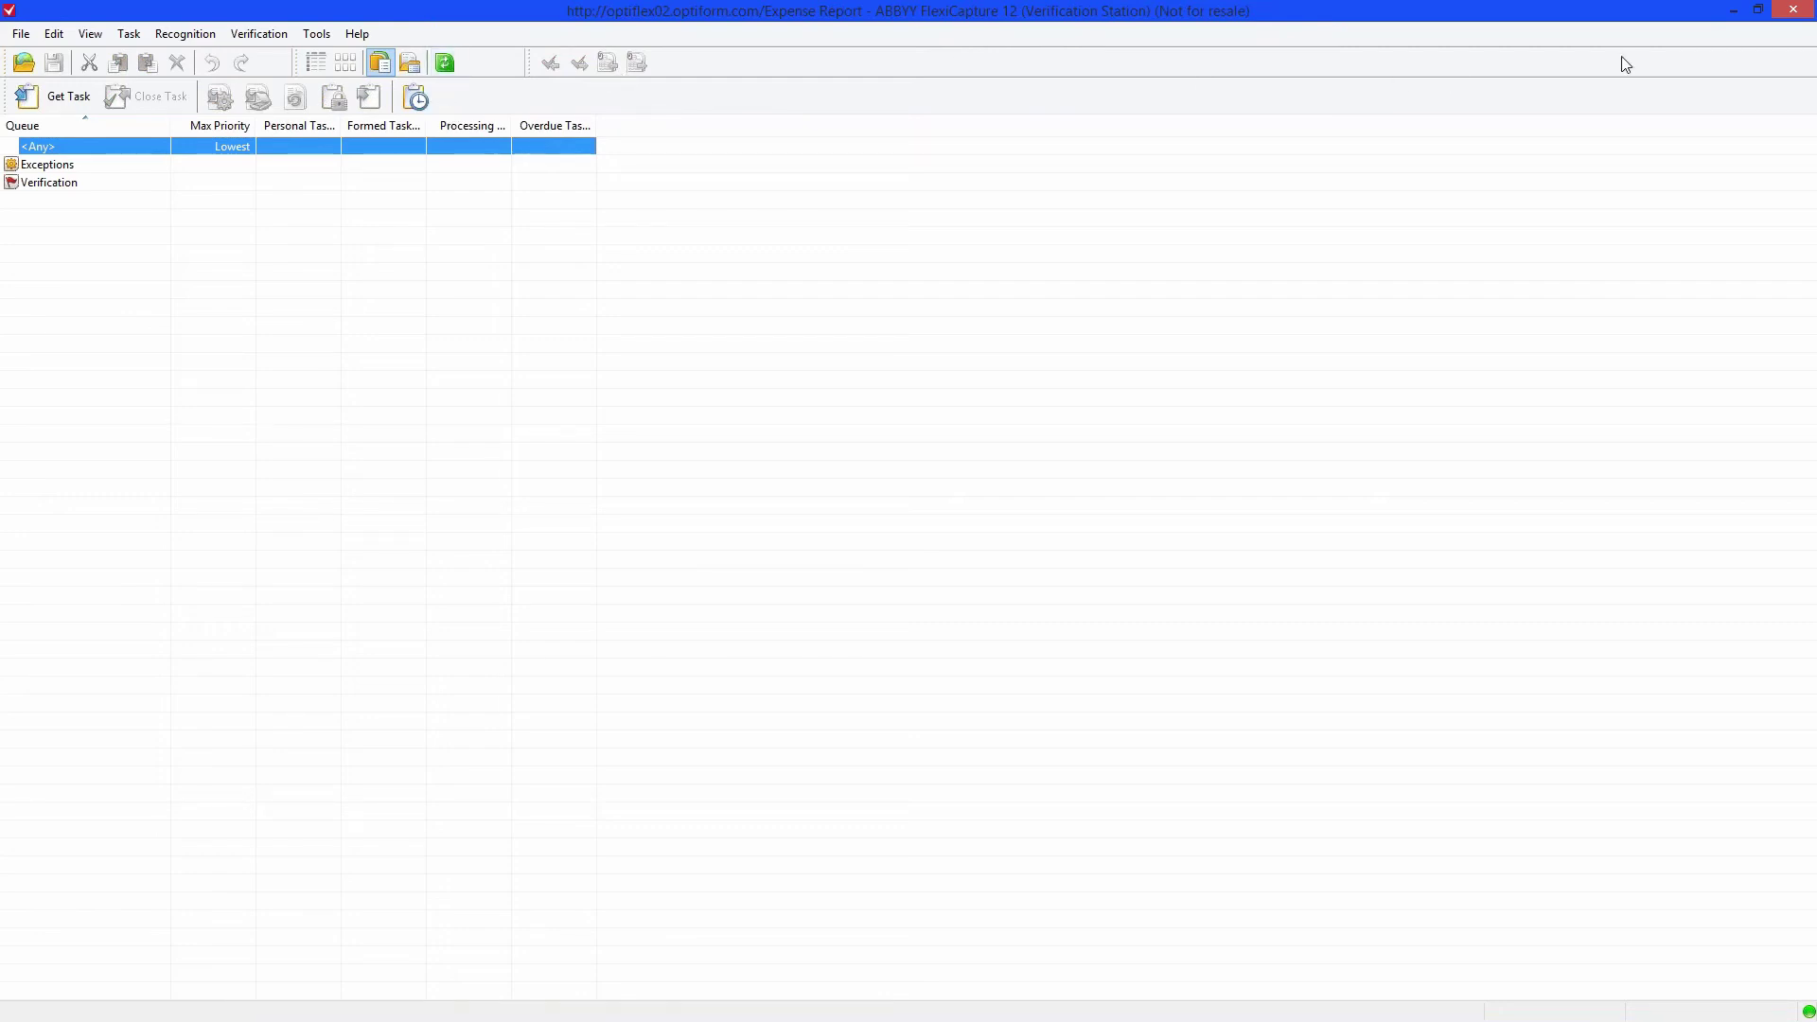
Open Data_00000001.xls from Exports > Batch HF_ID762 in Excel, showing ROW_INDEX, Statement and Name.
left_click(1736, 12)
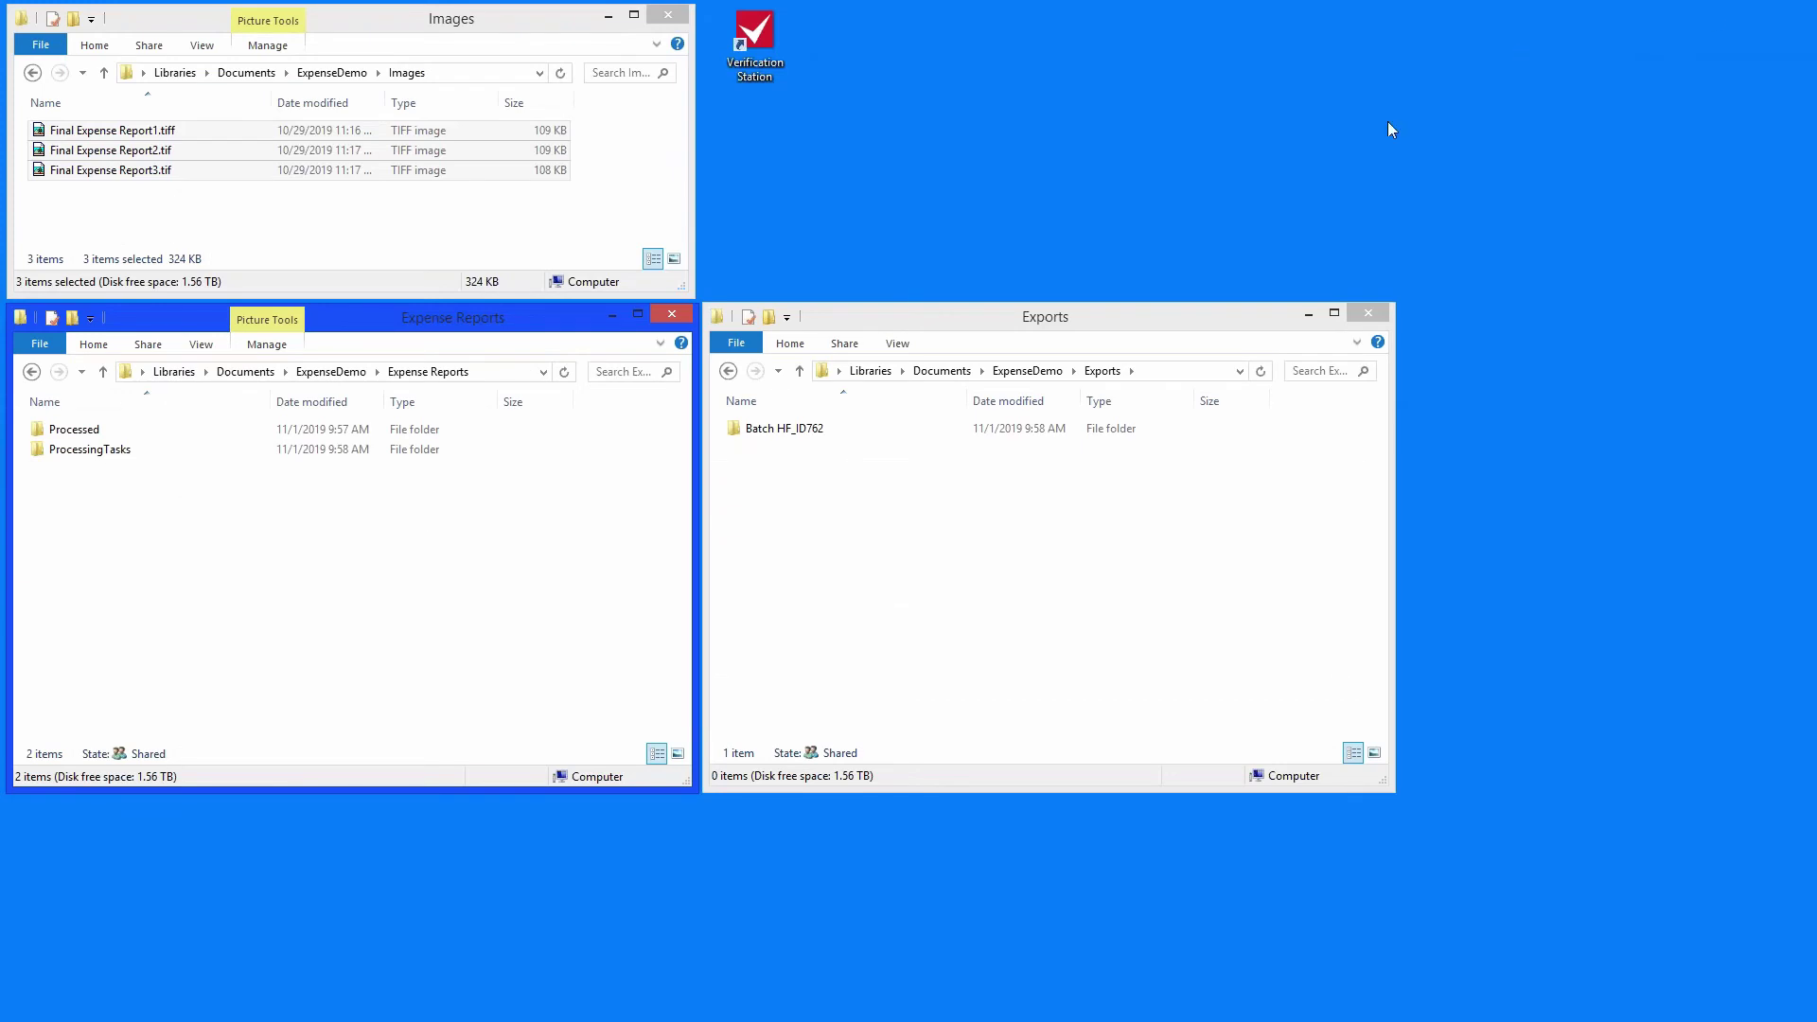
double_click(795, 431)
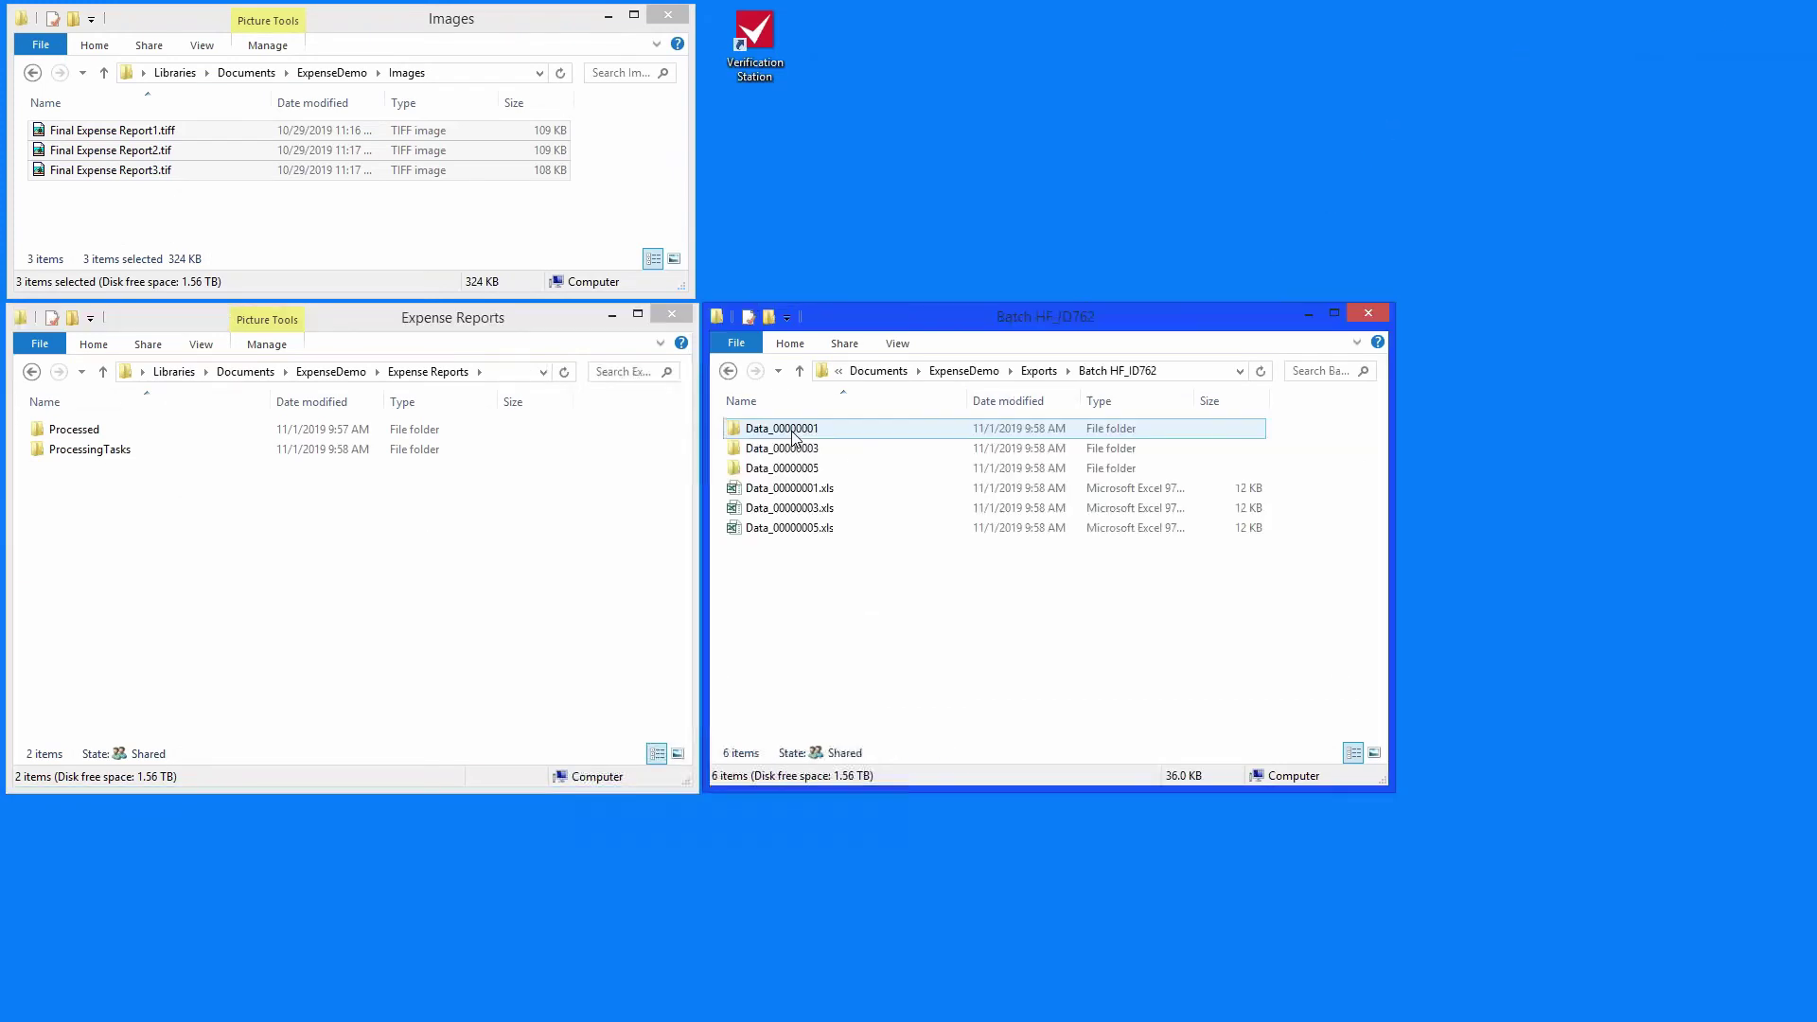
double_click(798, 490)
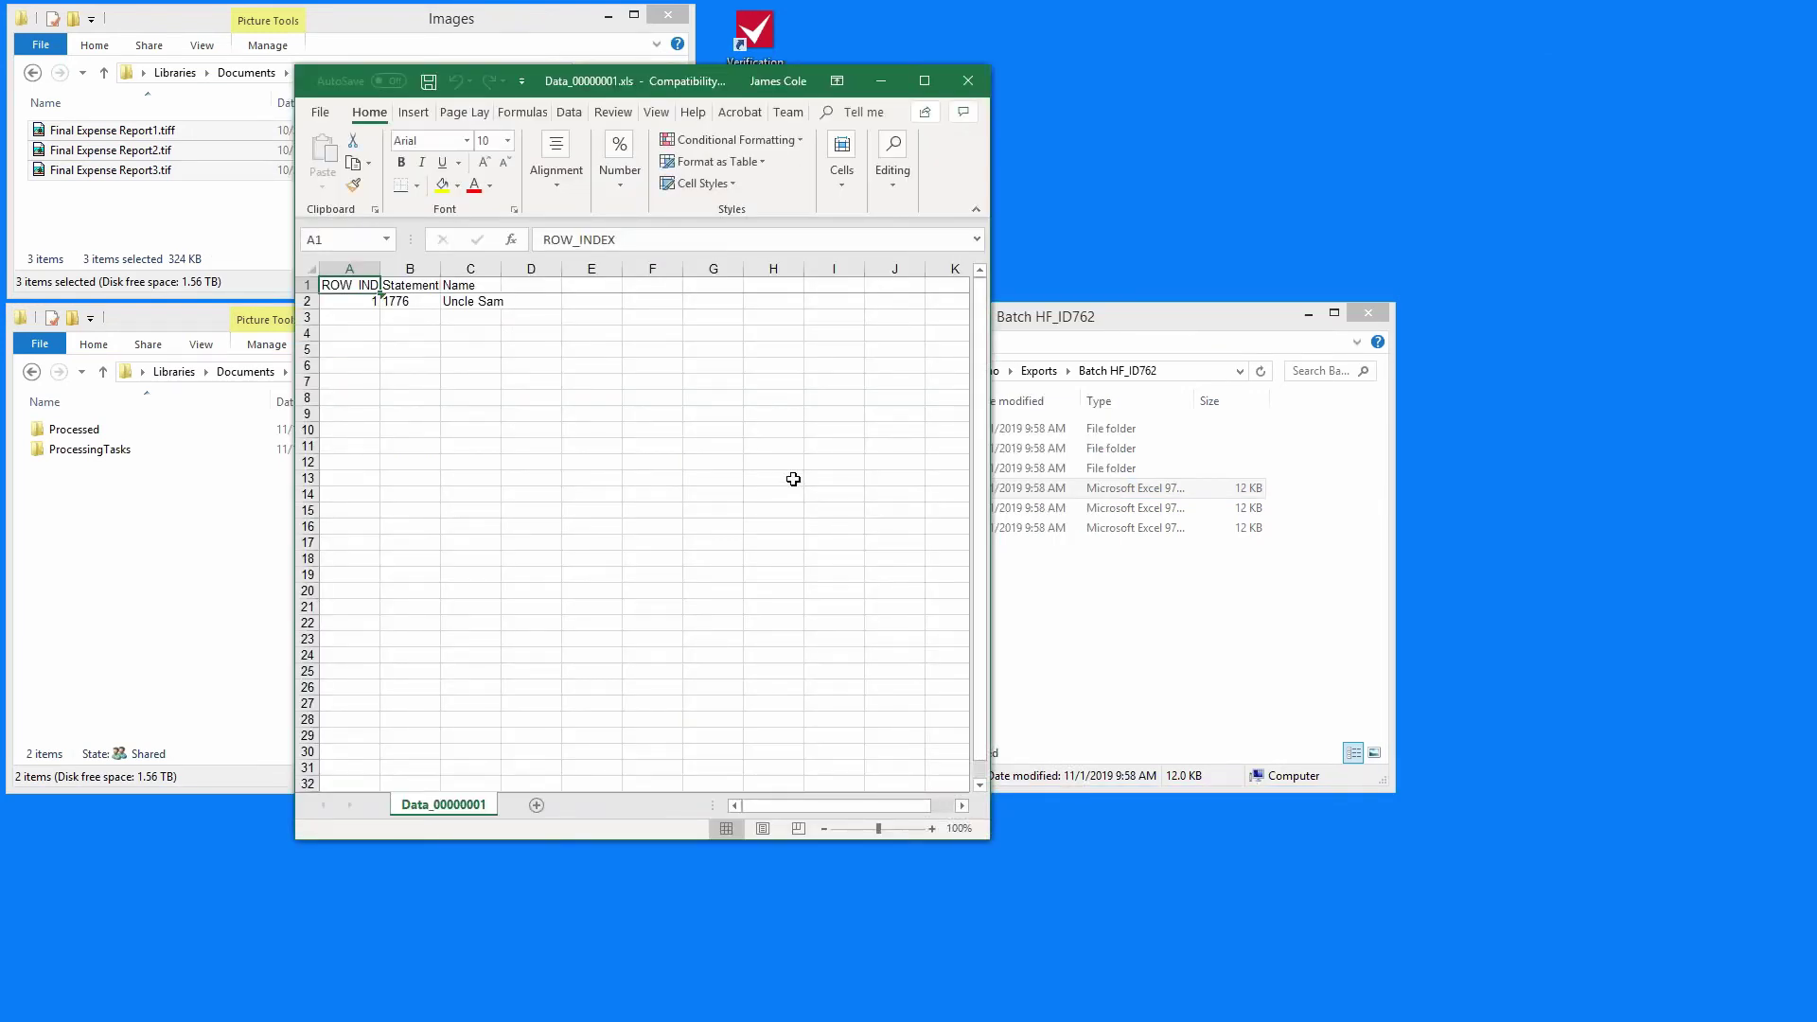
left_click(460, 350)
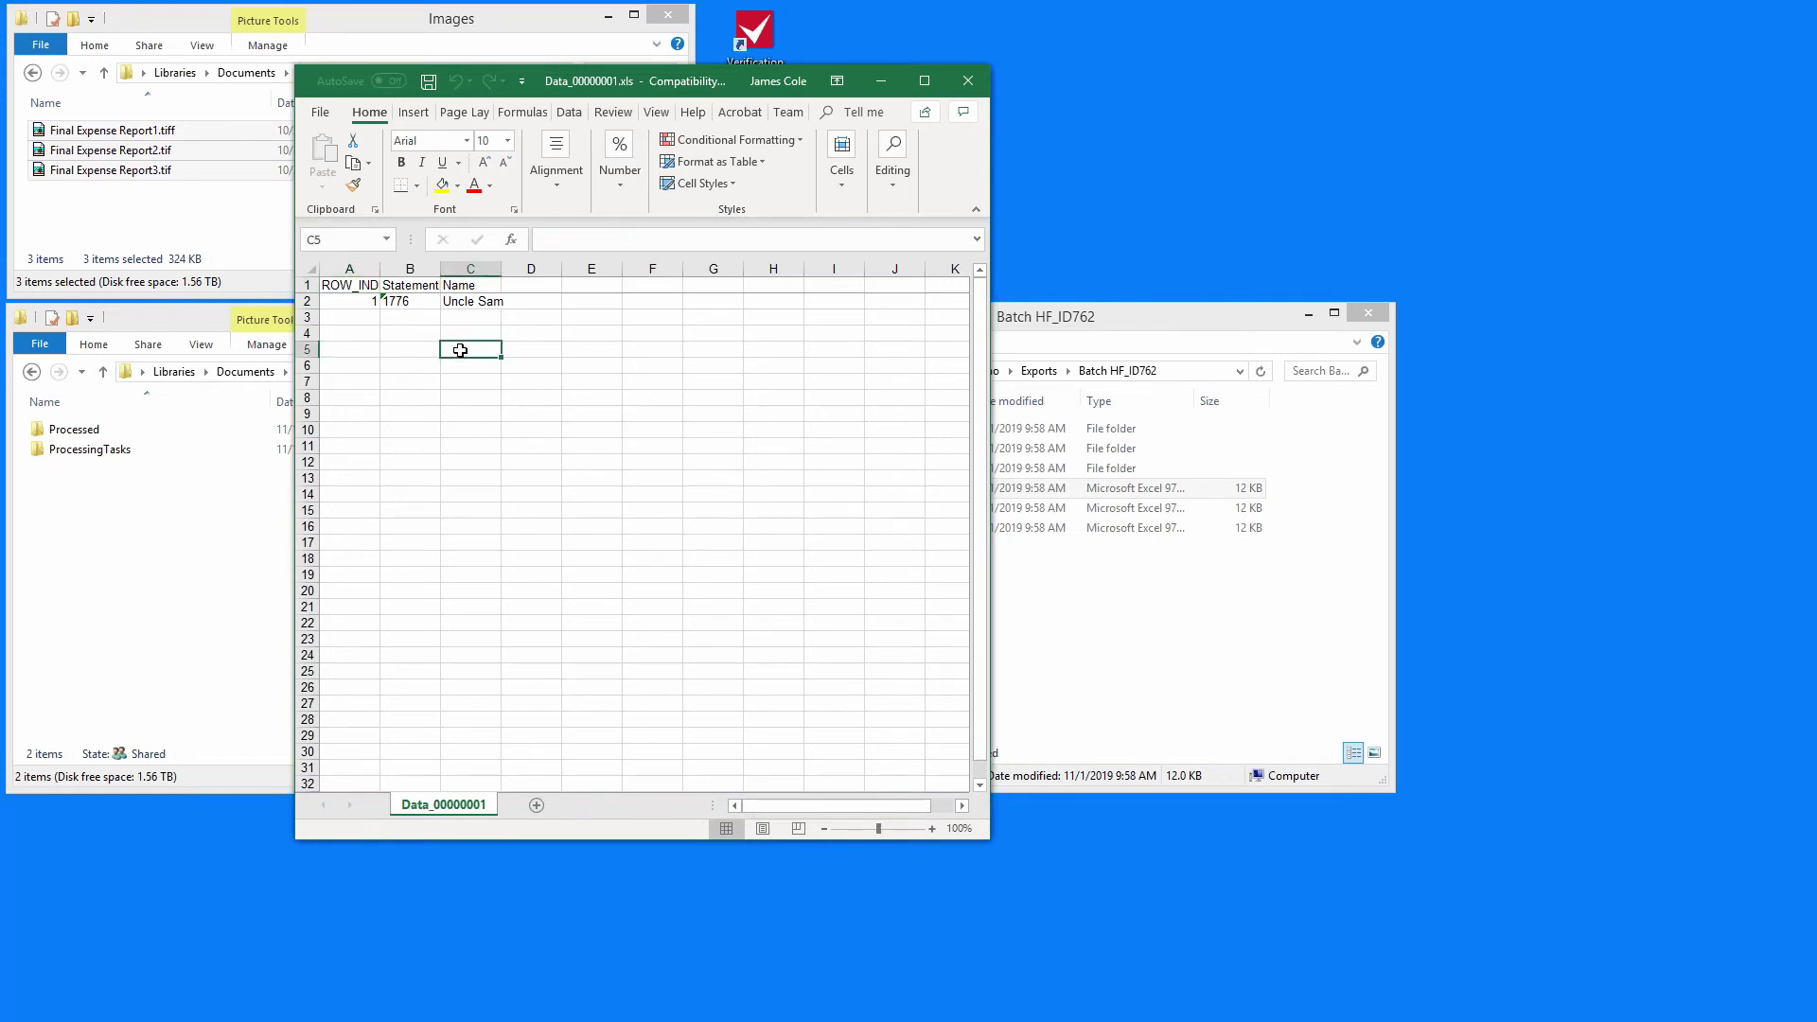